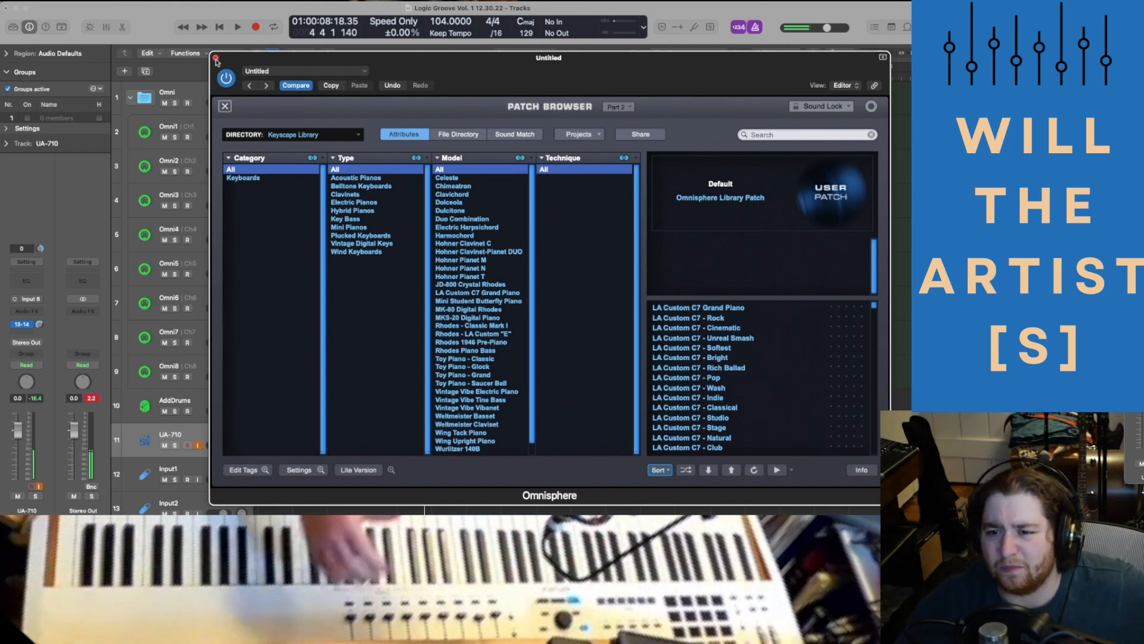
# Load the Wing Upright - Vinyl Vibrato patch from the Wing Upright Piano model under Acoustic Pianos and read its description.
pyautogui.click(347, 186)
pyautogui.click(351, 178)
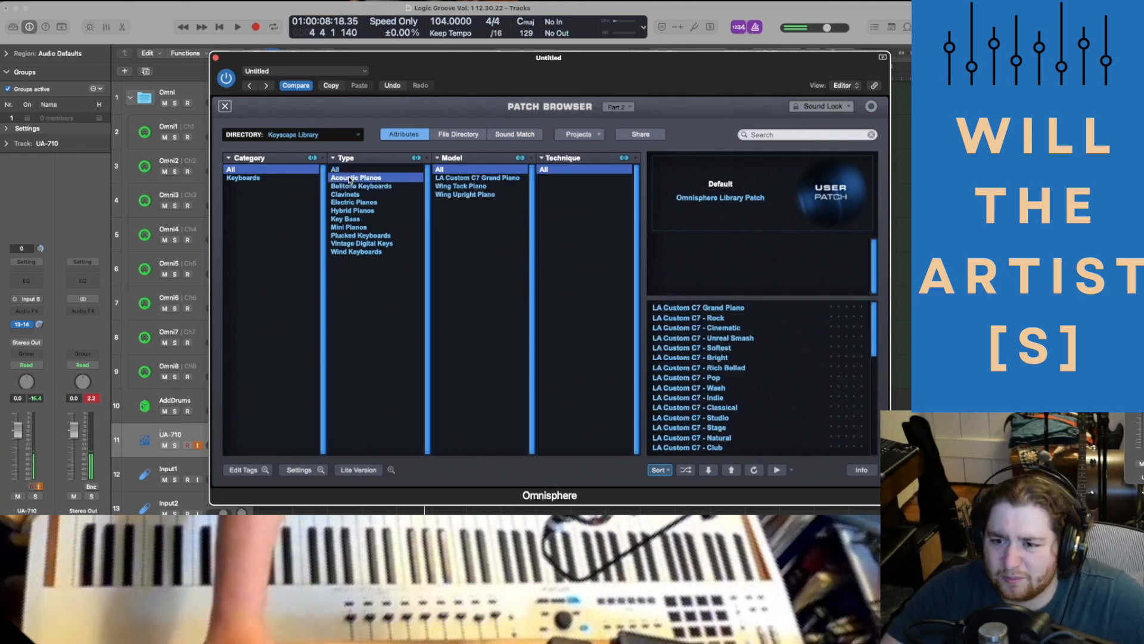
pyautogui.click(460, 178)
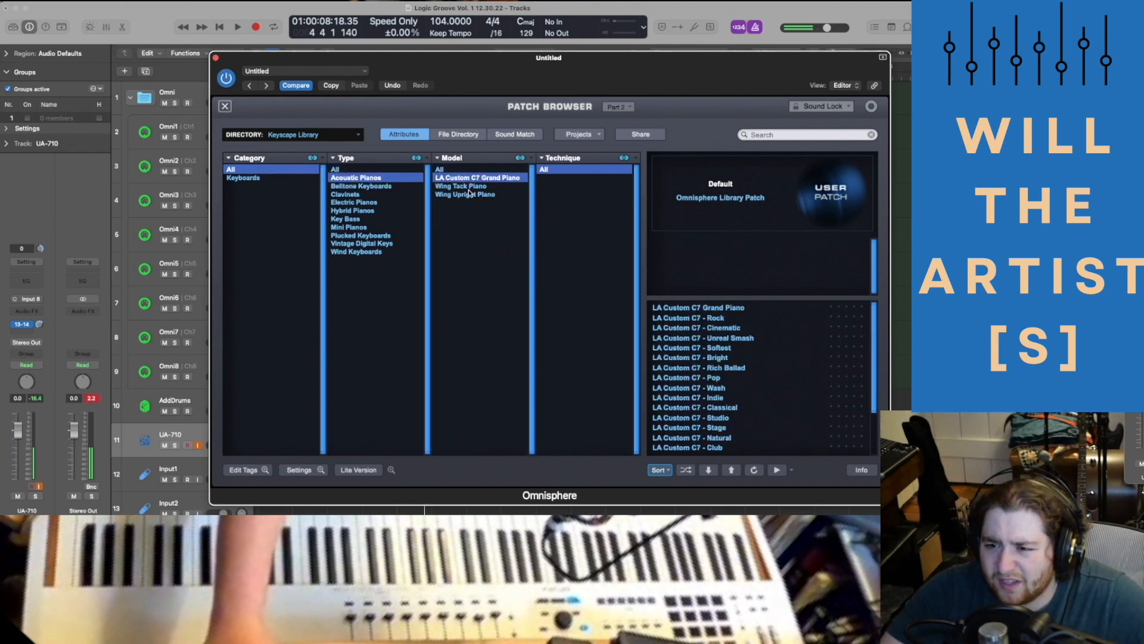
pyautogui.click(472, 195)
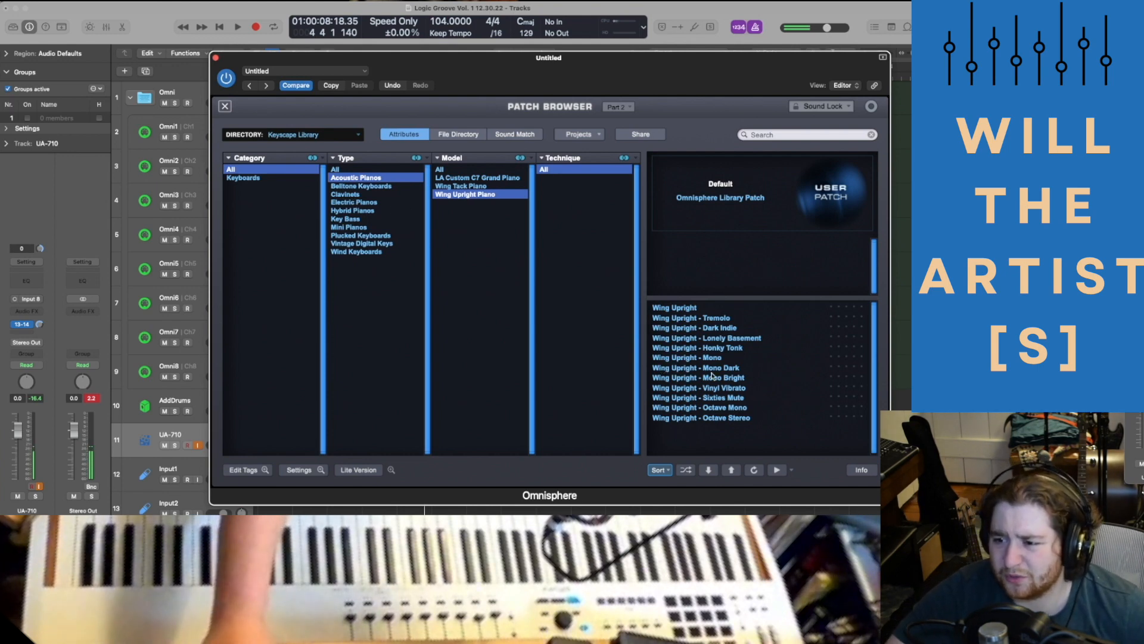
pyautogui.click(742, 387)
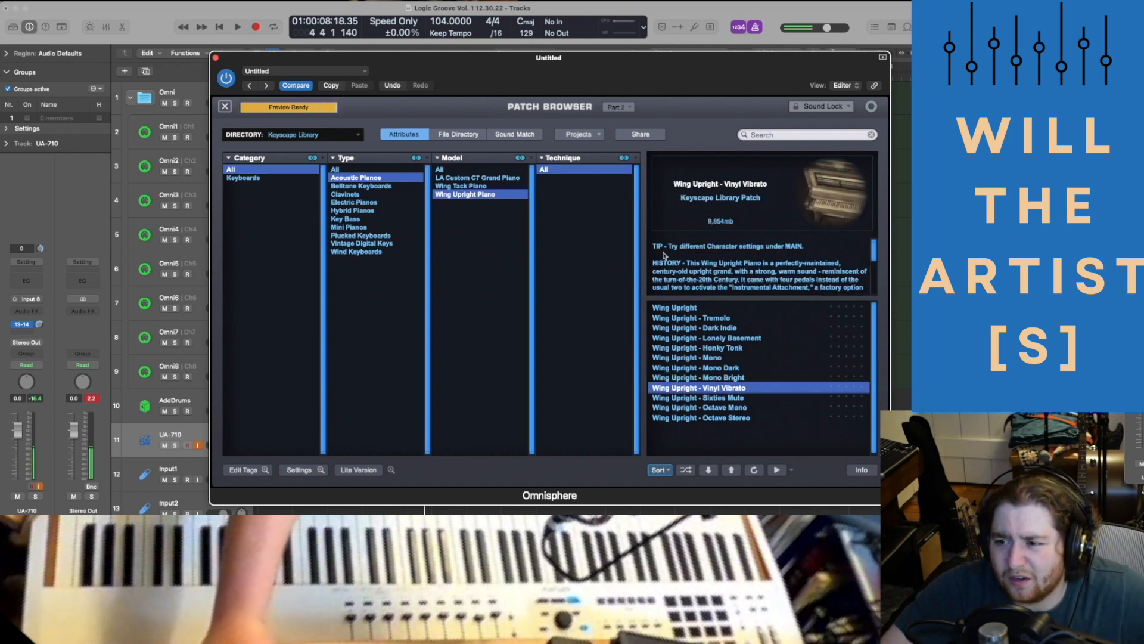
pyautogui.scroll(-6, 725, 279)
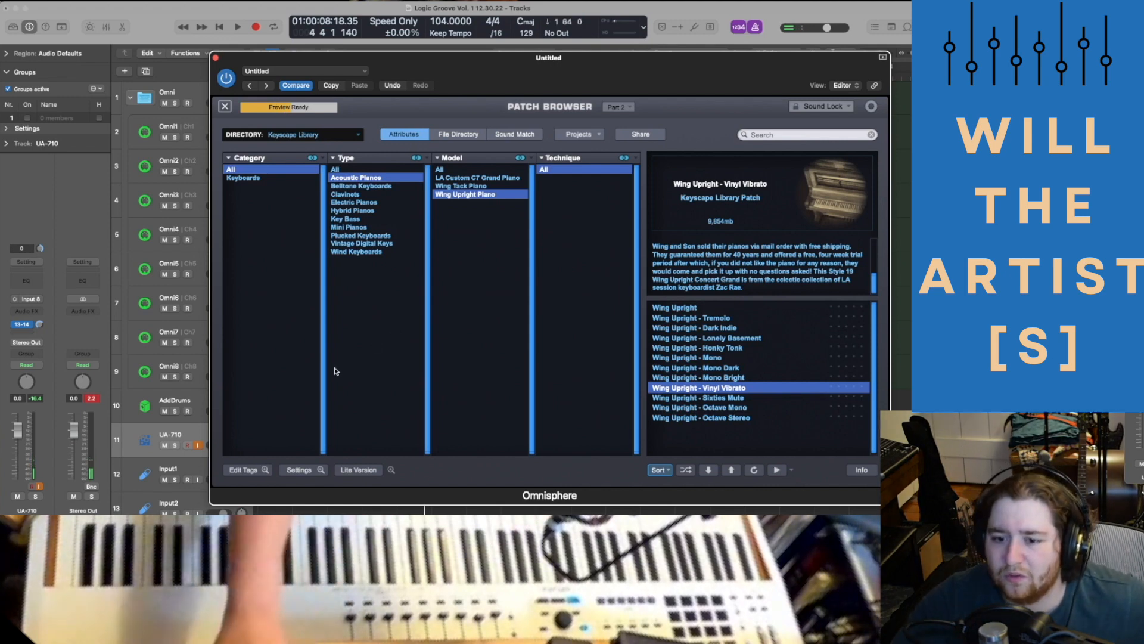
# Reposition the instrument window, leave the patch browser, and close the Omnisphere plug-in.
pyautogui.moveTo(222, 64); pyautogui.dragTo(303, 111)
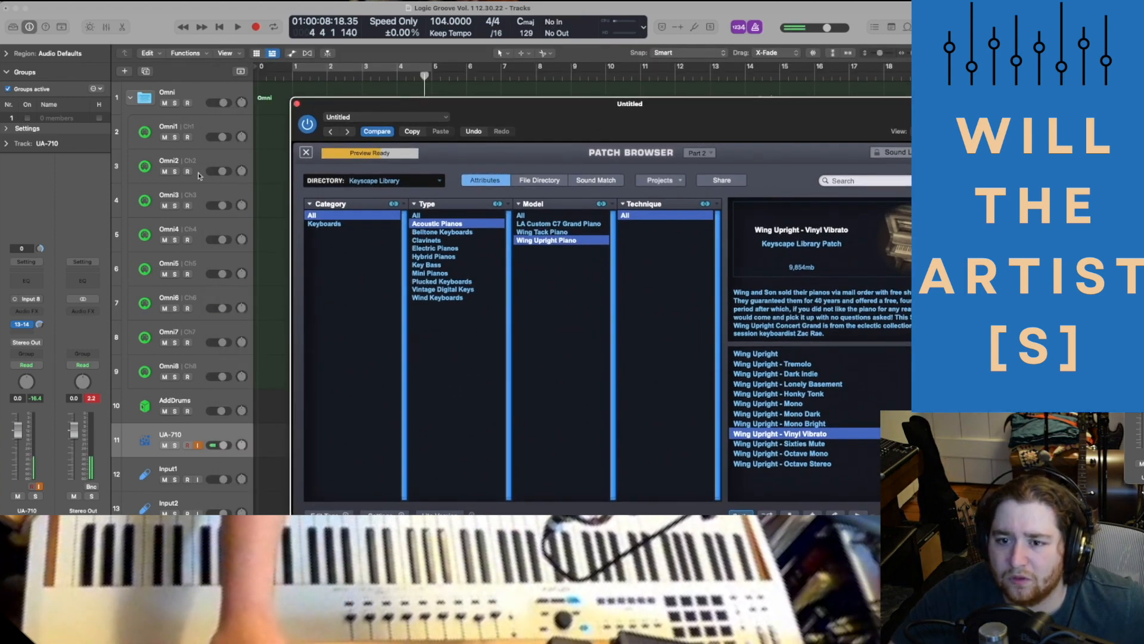
pyautogui.click(273, 152)
pyautogui.moveTo(413, 108); pyautogui.dragTo(263, 60)
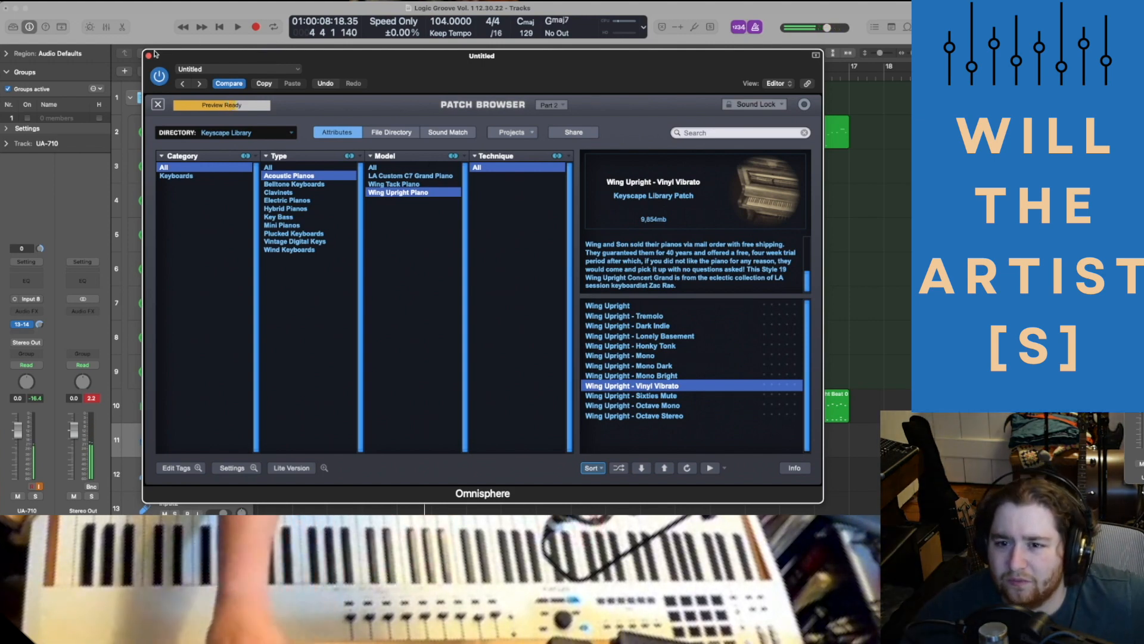
pyautogui.click(158, 105)
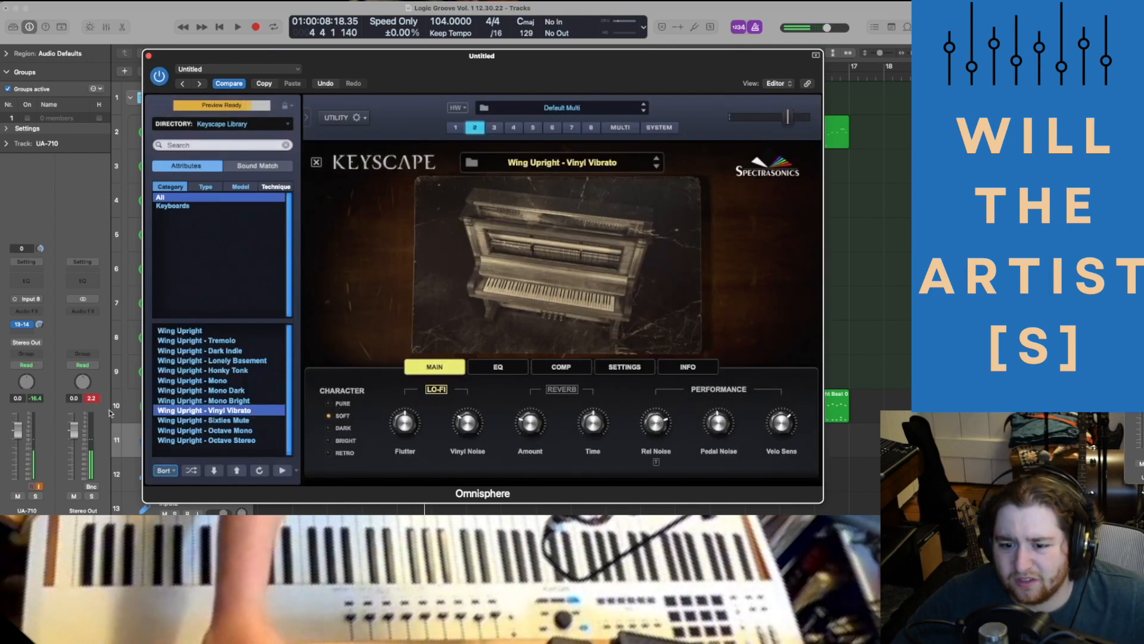
pyautogui.press('super+w')
# Bounce the looped Omni1 region in place to a new audio track.
pyautogui.rightClick(715, 141)
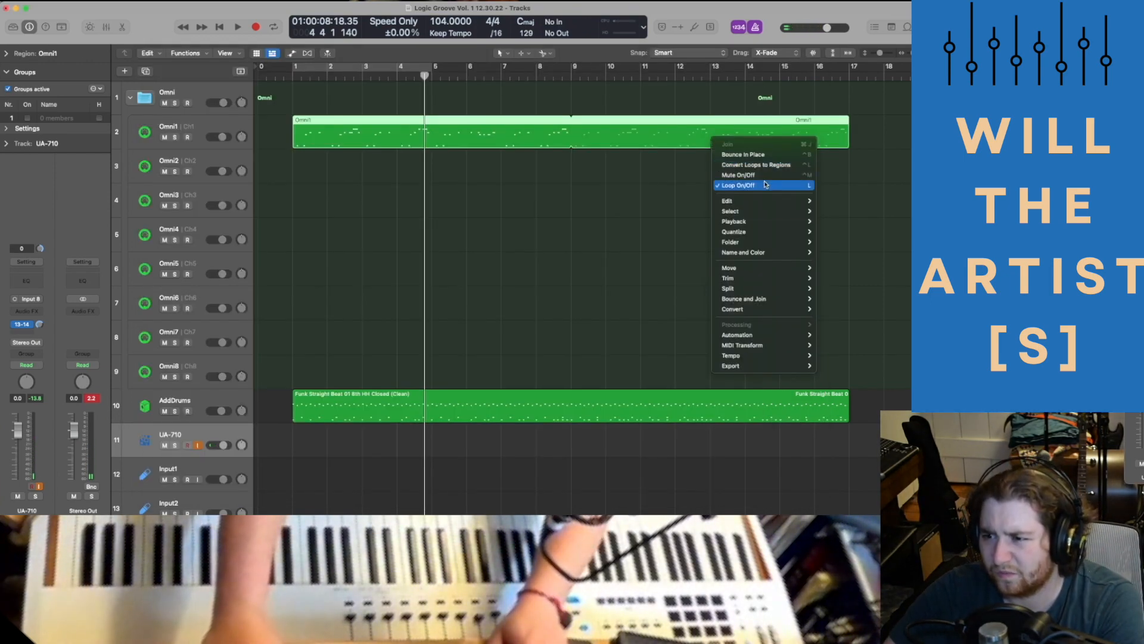
pyautogui.click(743, 154)
pyautogui.click(543, 350)
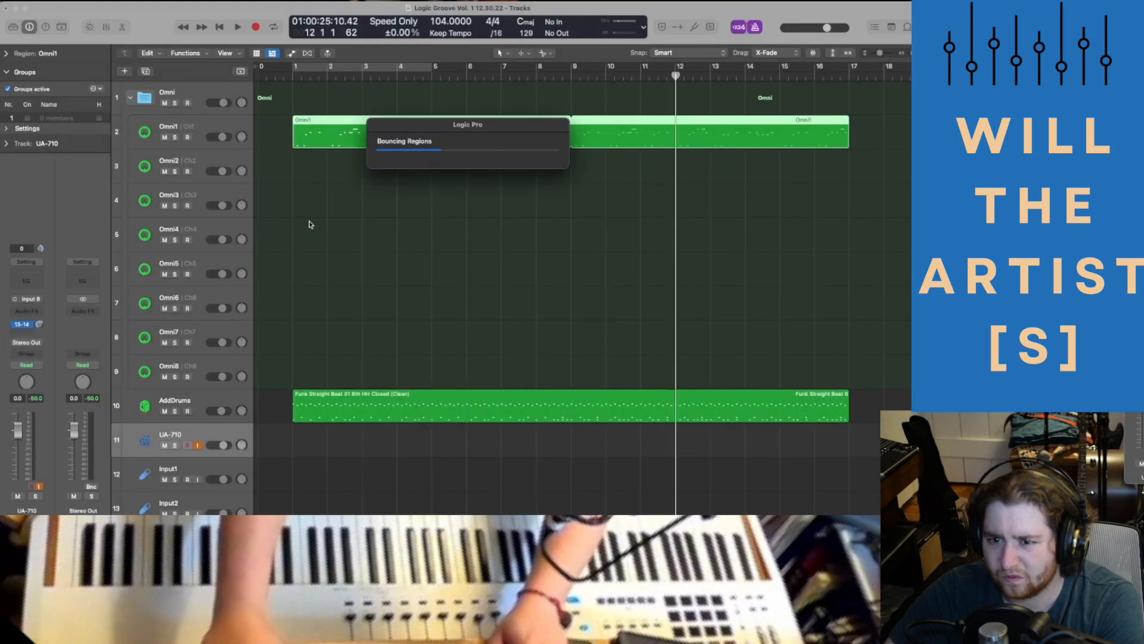
# Bounce the Funk Straight Beat region on the AddDrums track in place.
pyautogui.click(315, 442)
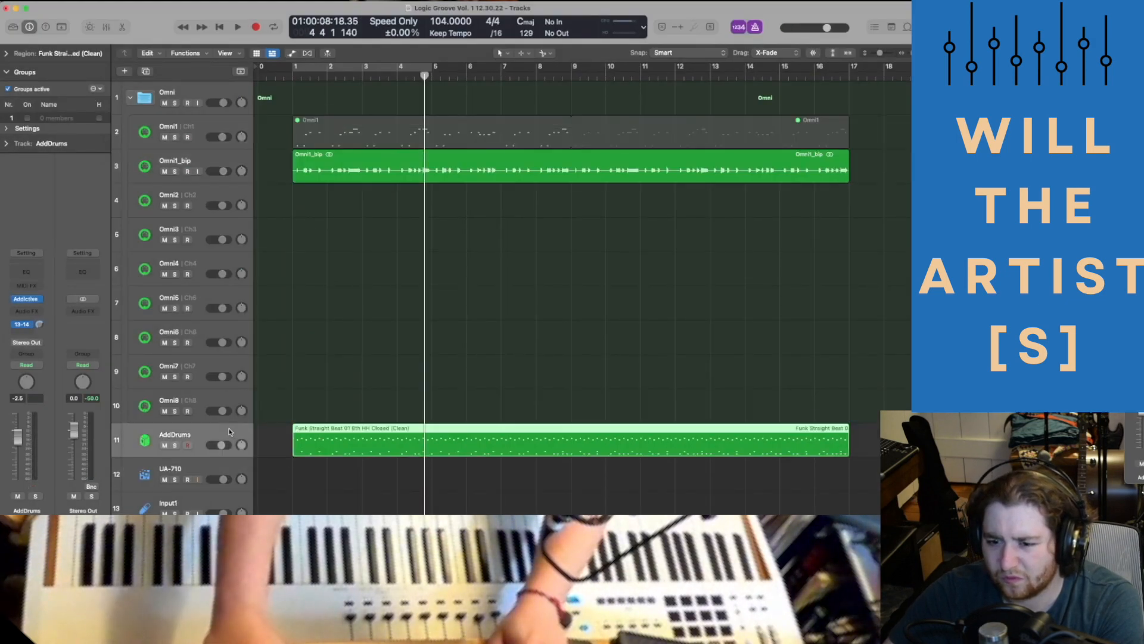
pyautogui.rightClick(337, 445)
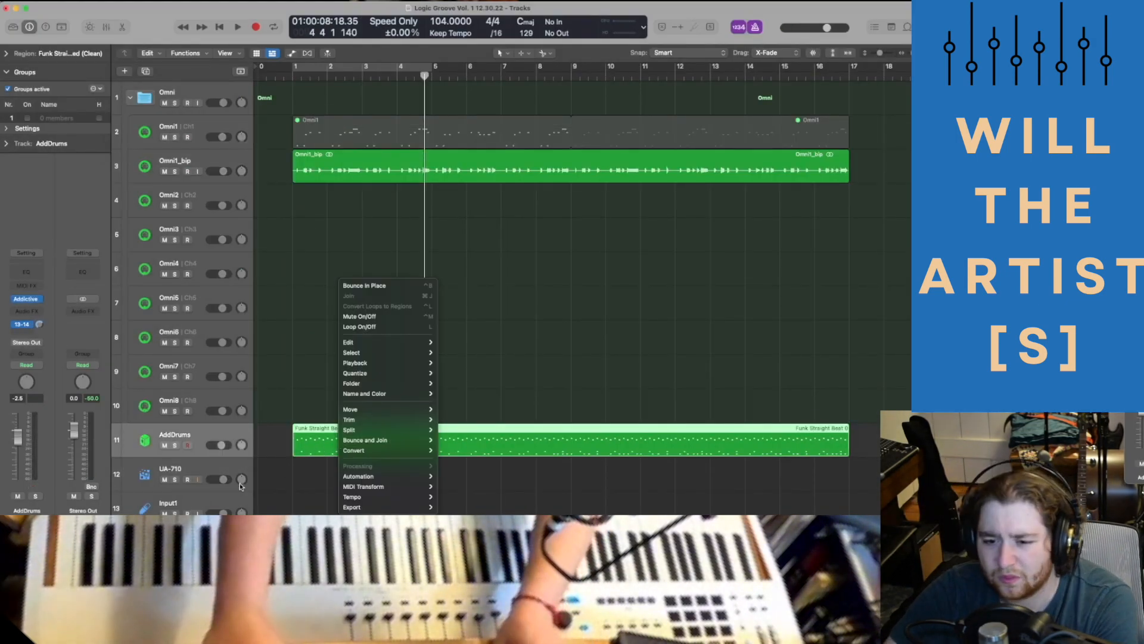
pyautogui.click(370, 287)
pyautogui.click(544, 350)
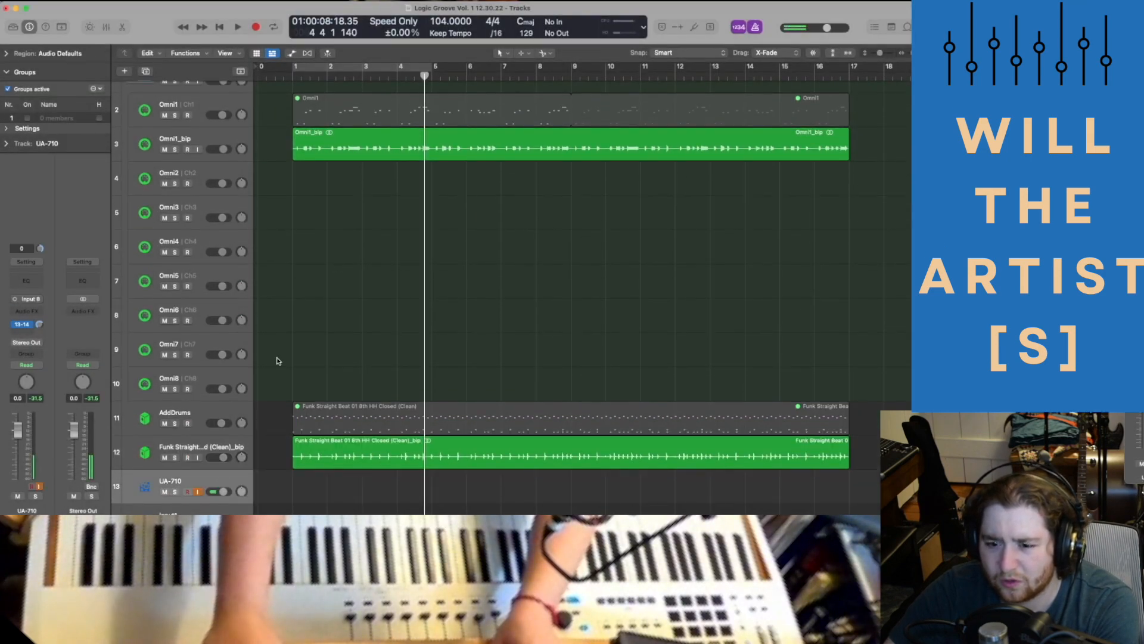
# Examine the muted Omni1 region and its bounced Omni1_bip version, and return to the UA-710 track.
pyautogui.scroll(1, 268, 280)
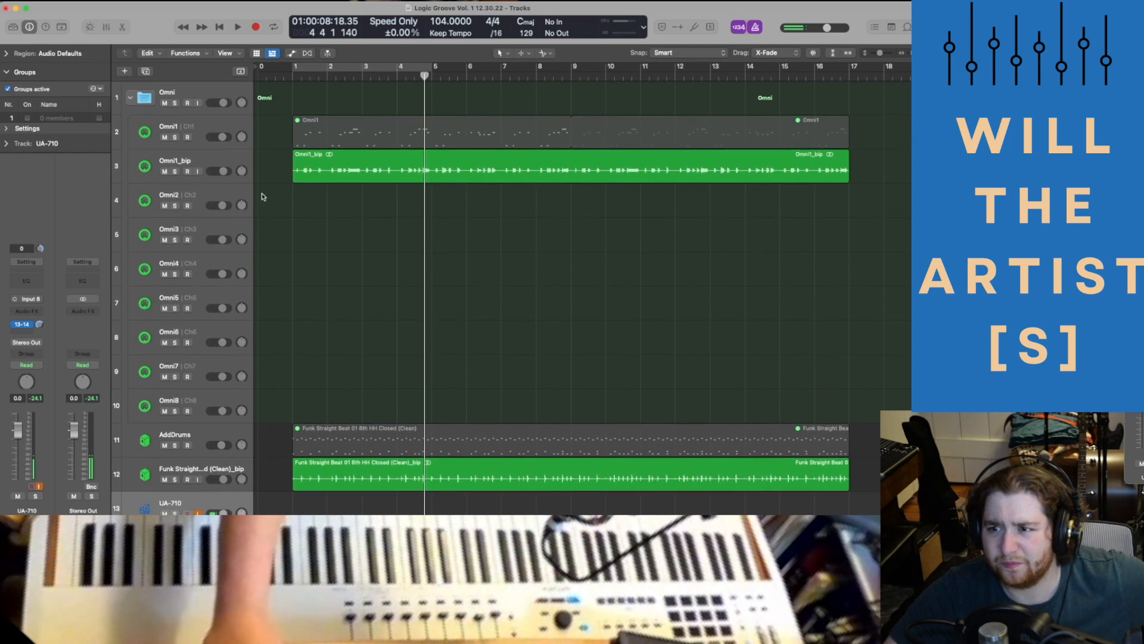
pyautogui.scroll(-1, 263, 196)
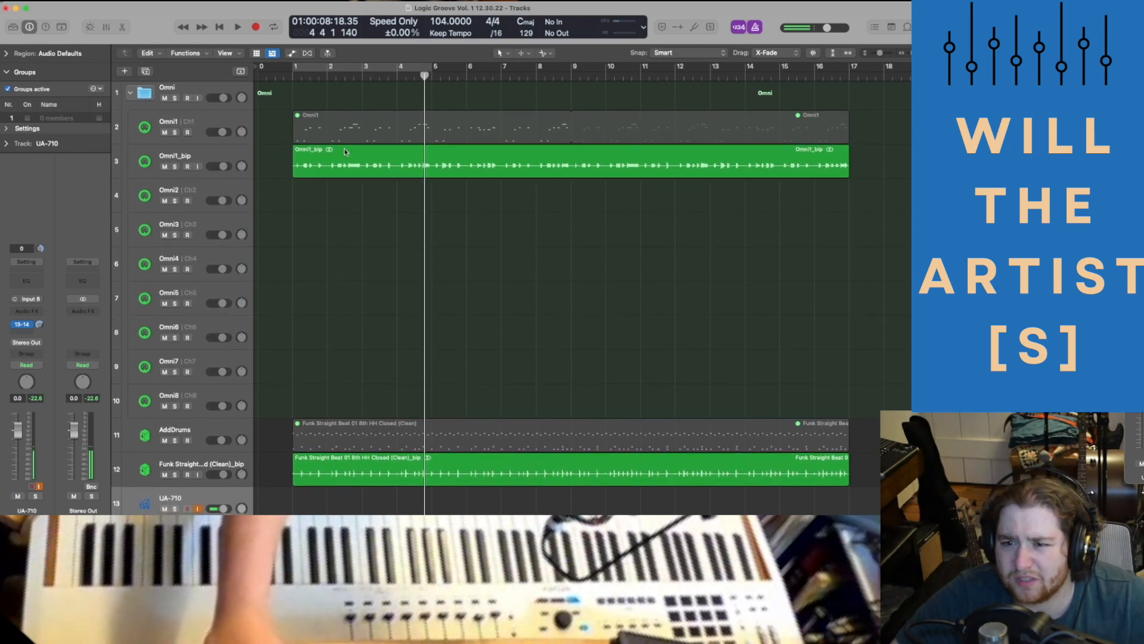
pyautogui.click(189, 122)
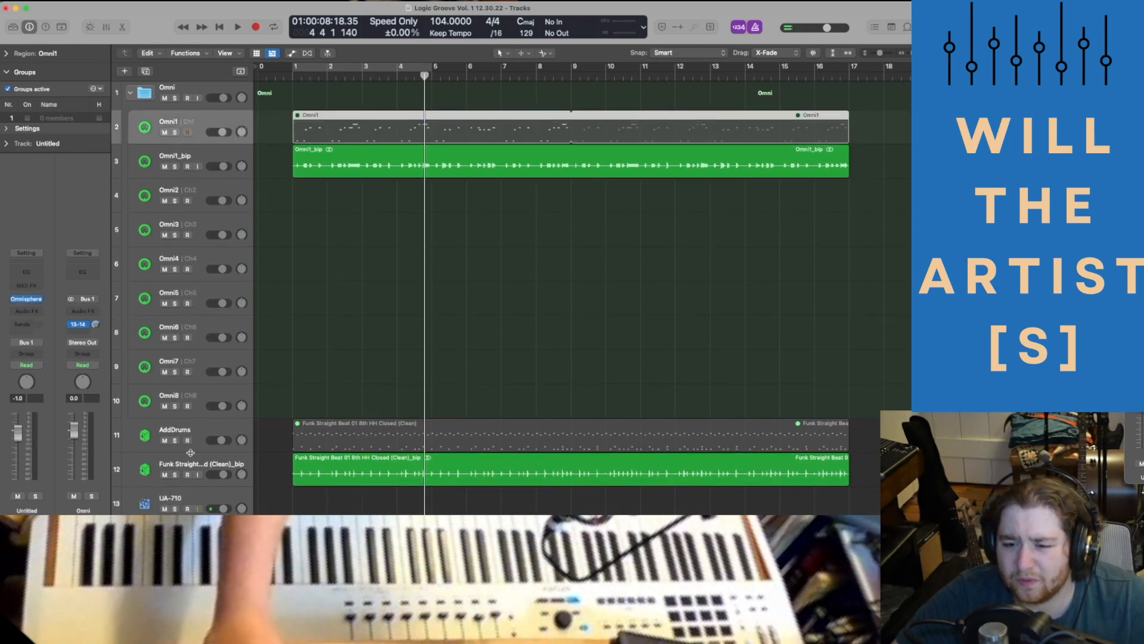
pyautogui.click(193, 498)
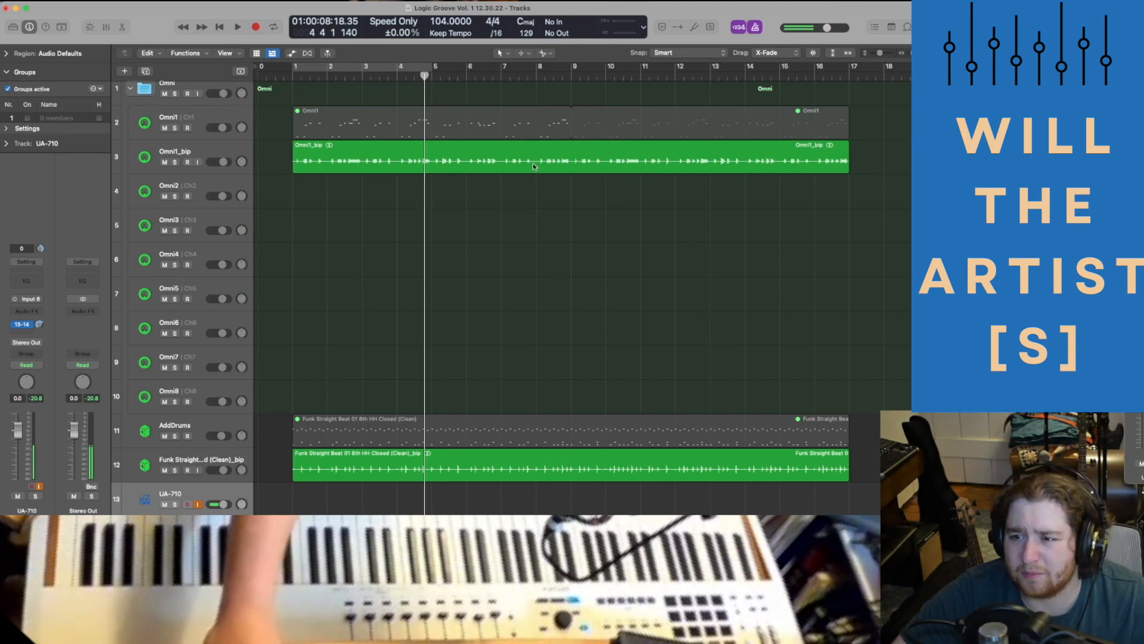
pyautogui.click(404, 133)
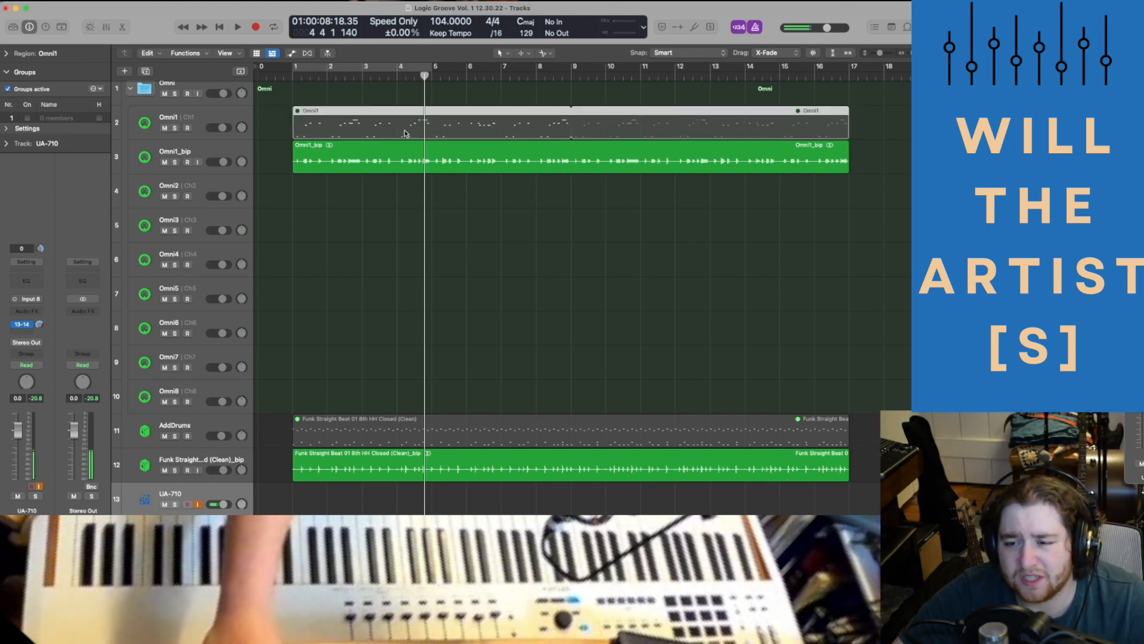
pyautogui.click(337, 162)
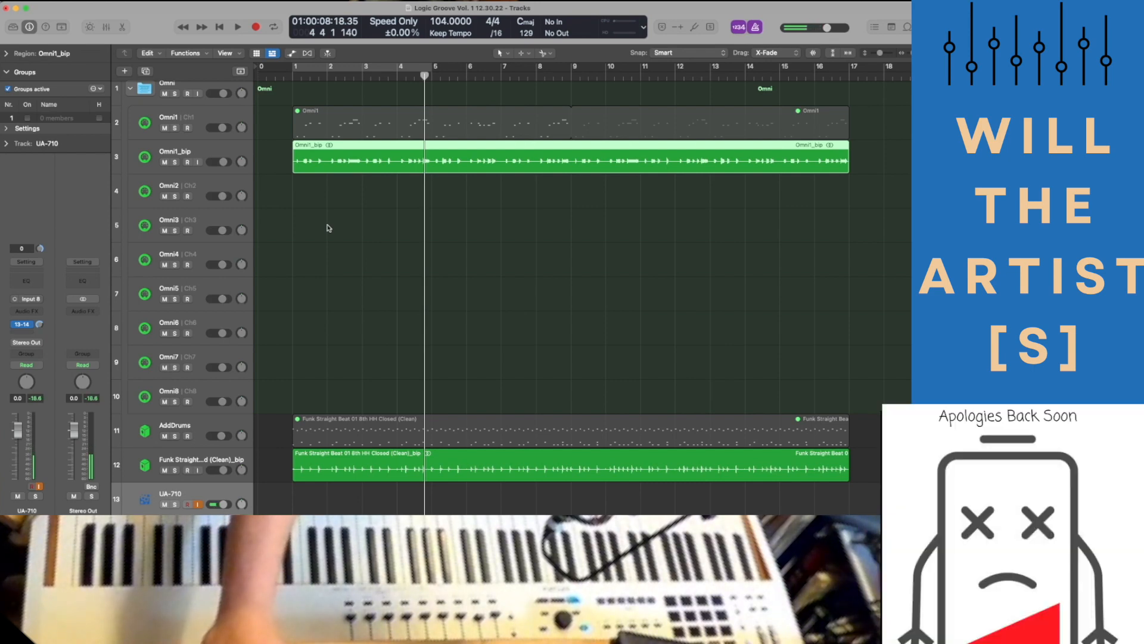
pyautogui.scroll(1, 326, 227)
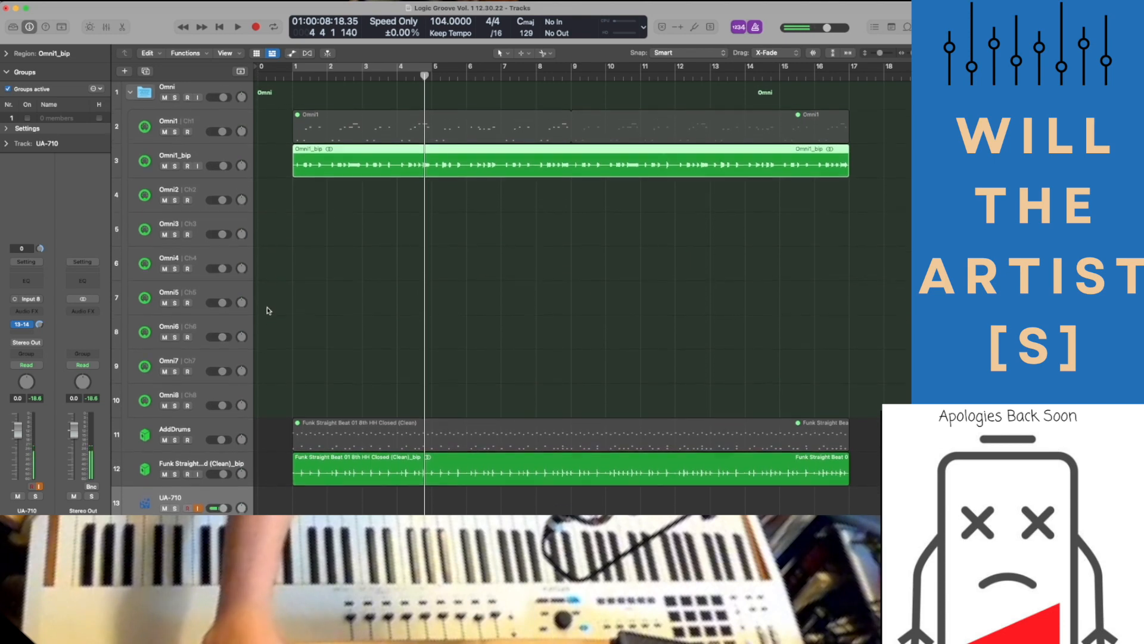
pyautogui.scroll(-2, 310, 207)
pyautogui.click(189, 487)
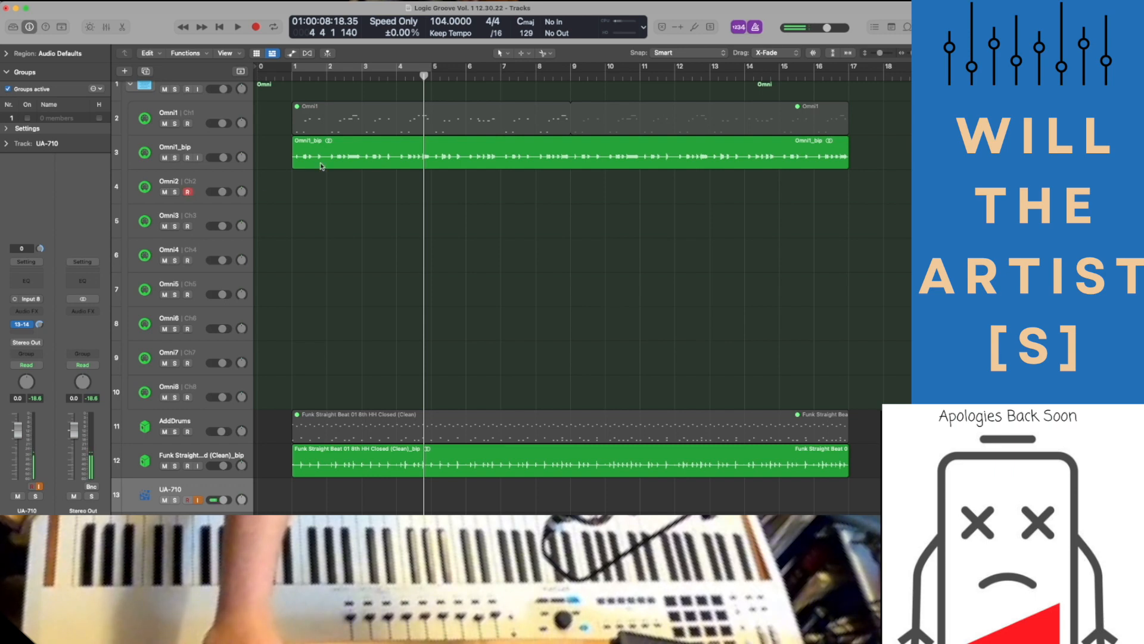
# Set the playhead to bar 1 and loop the bounced Omni1_bip and Funk Straight Beat regions out to bar 33.
pyautogui.click(290, 76)
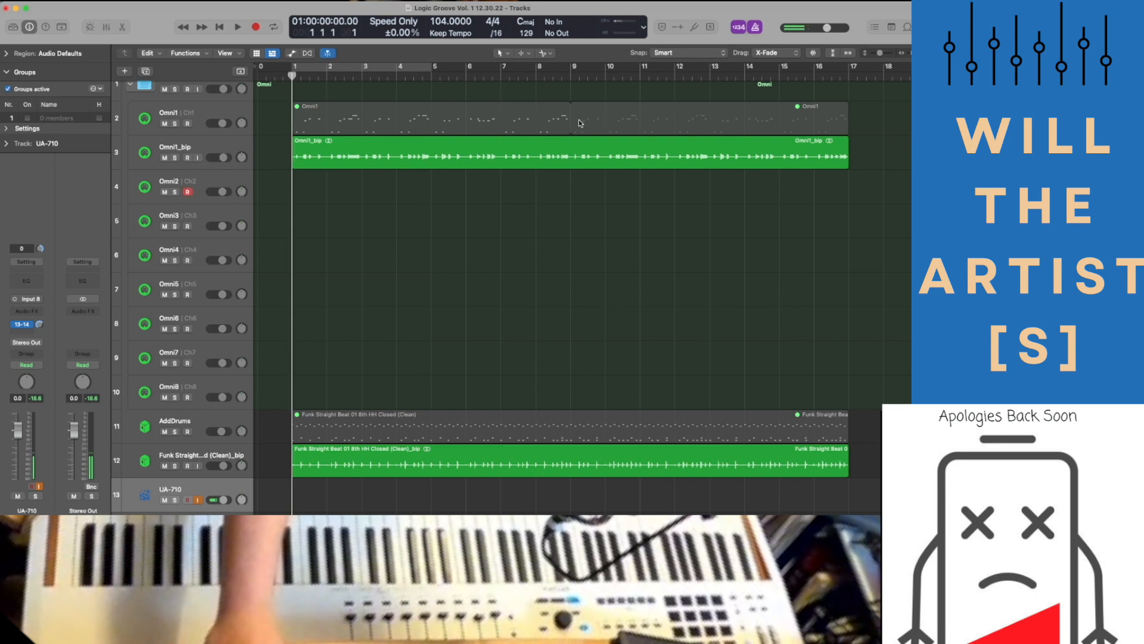
pyautogui.press('super+Left')
pyautogui.press('super+Left')
pyautogui.press('super+Left')
pyautogui.click(456, 140)
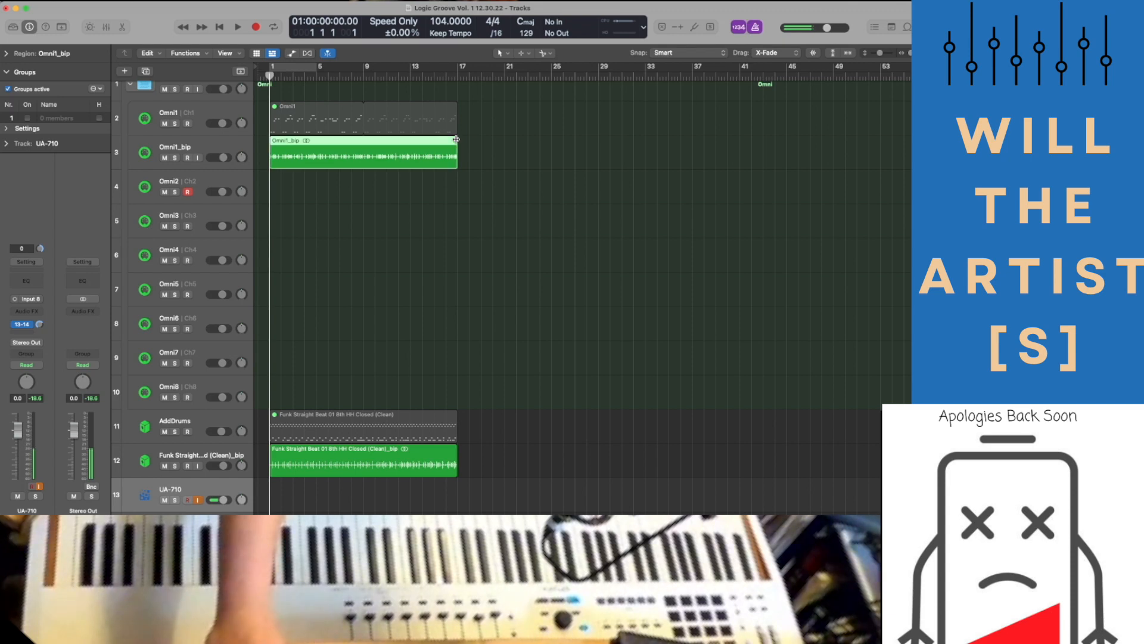
pyautogui.moveTo(461, 154); pyautogui.dragTo(646, 190)
pyautogui.click(457, 461)
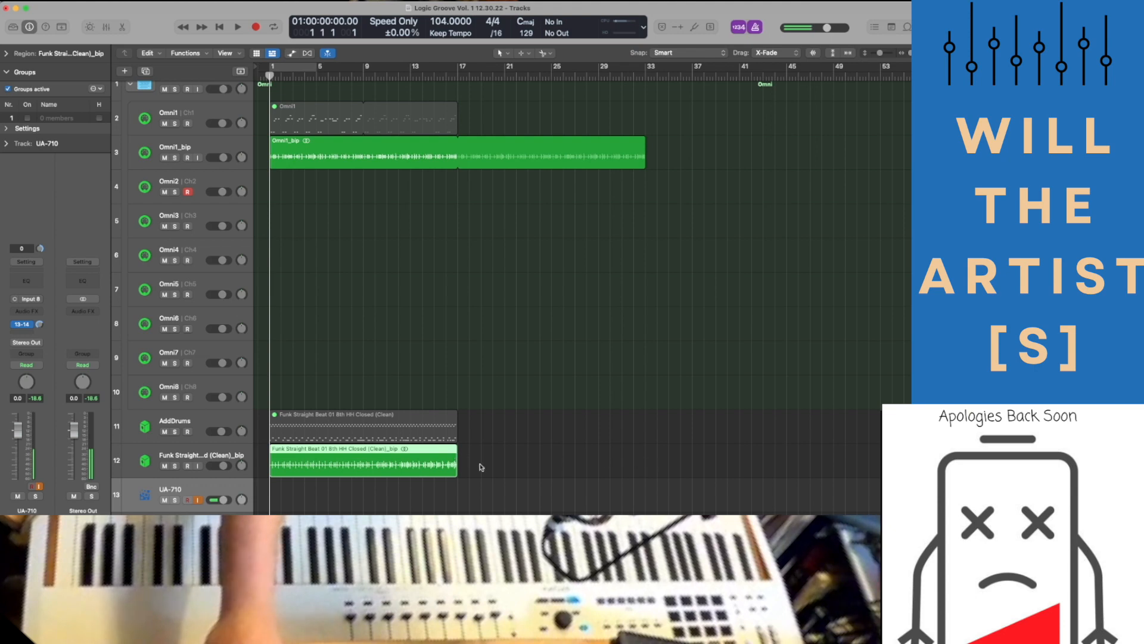
pyautogui.moveTo(459, 457); pyautogui.dragTo(645, 458)
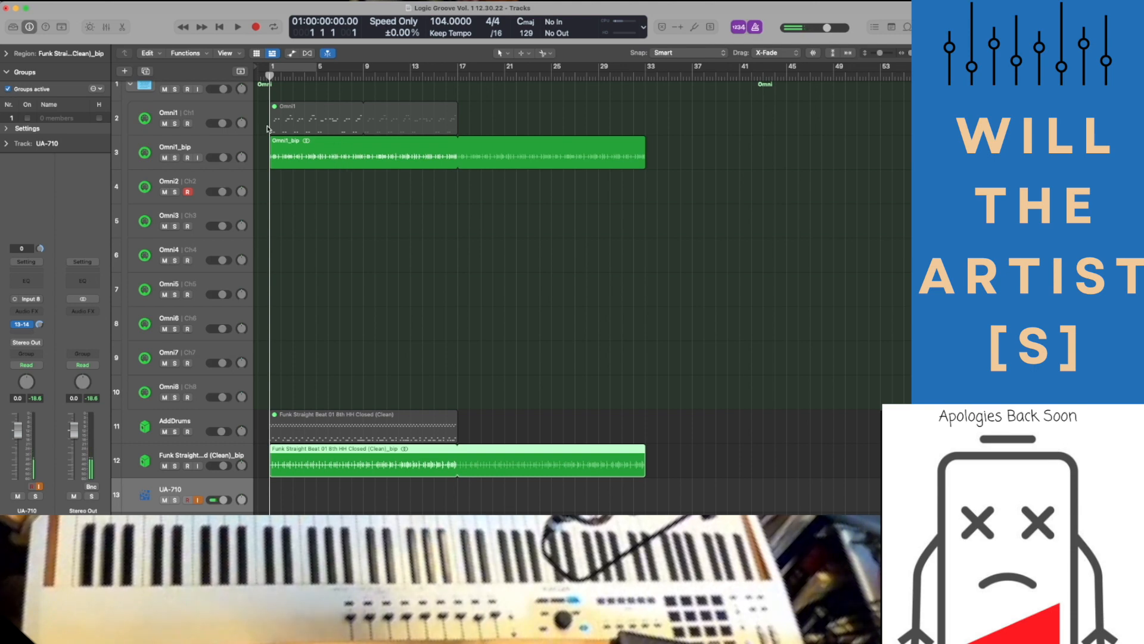
# Play the looped piano and drum regions from the start and stop within bar 4.
pyautogui.click(269, 78)
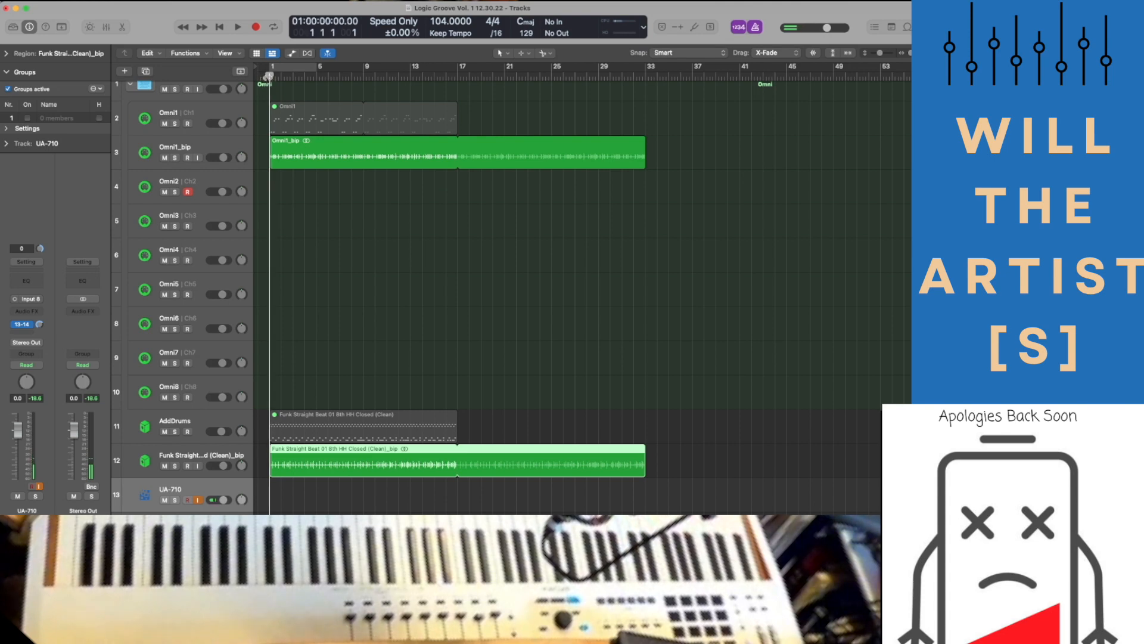
pyautogui.moveTo(268, 76); pyautogui.dragTo(259, 76)
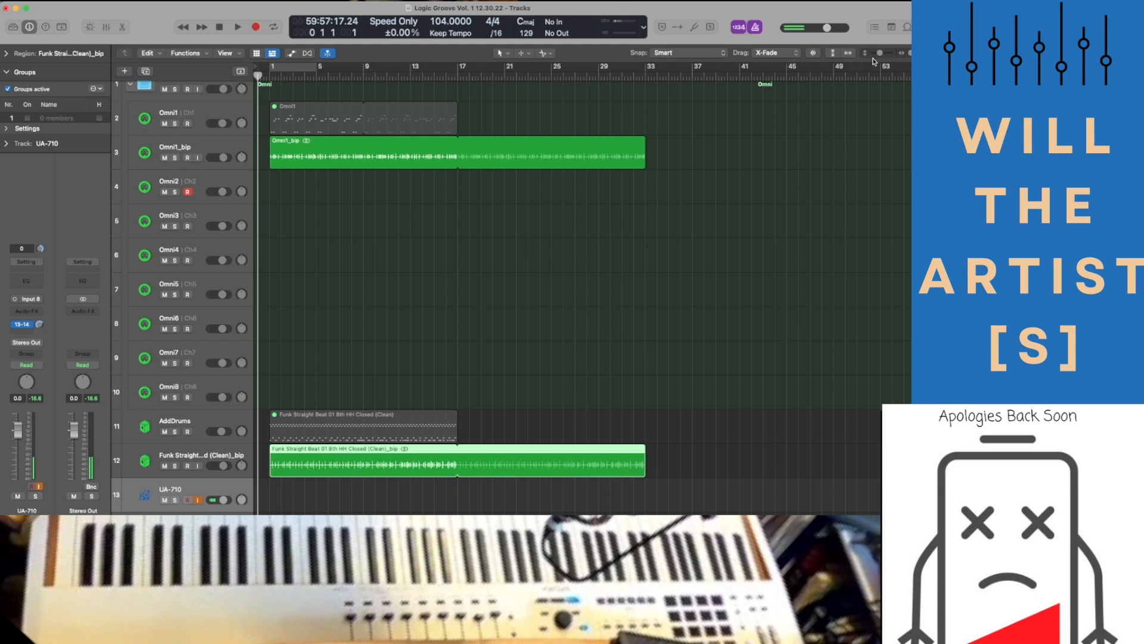
pyautogui.moveTo(883, 56); pyautogui.dragTo(911, 55)
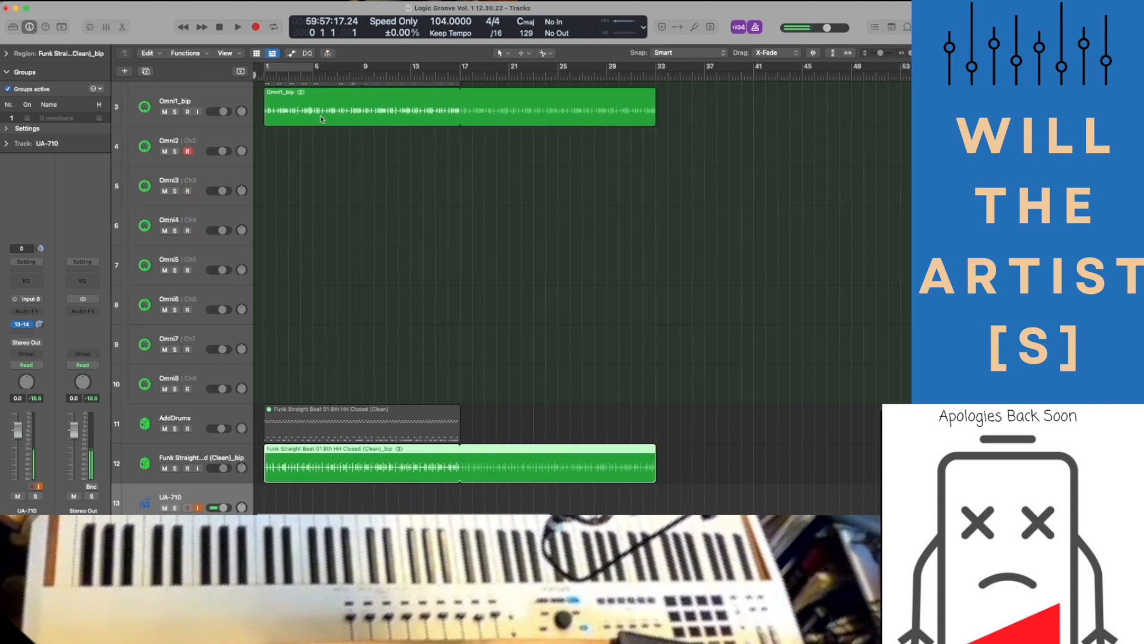
pyautogui.hscroll(-1, 321, 119)
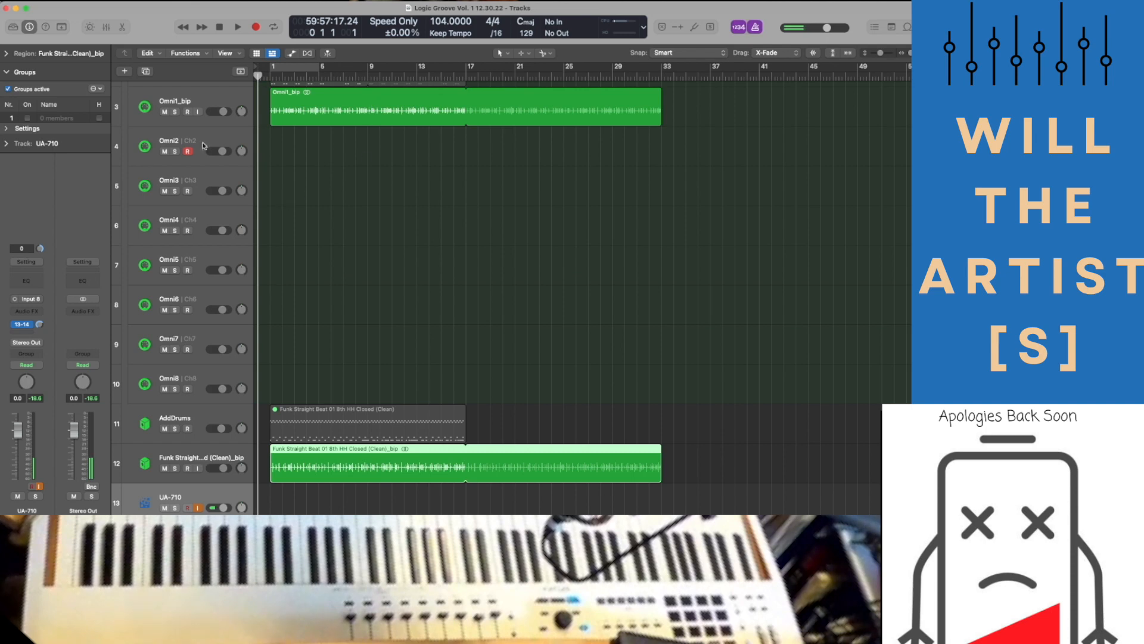
pyautogui.click(269, 78)
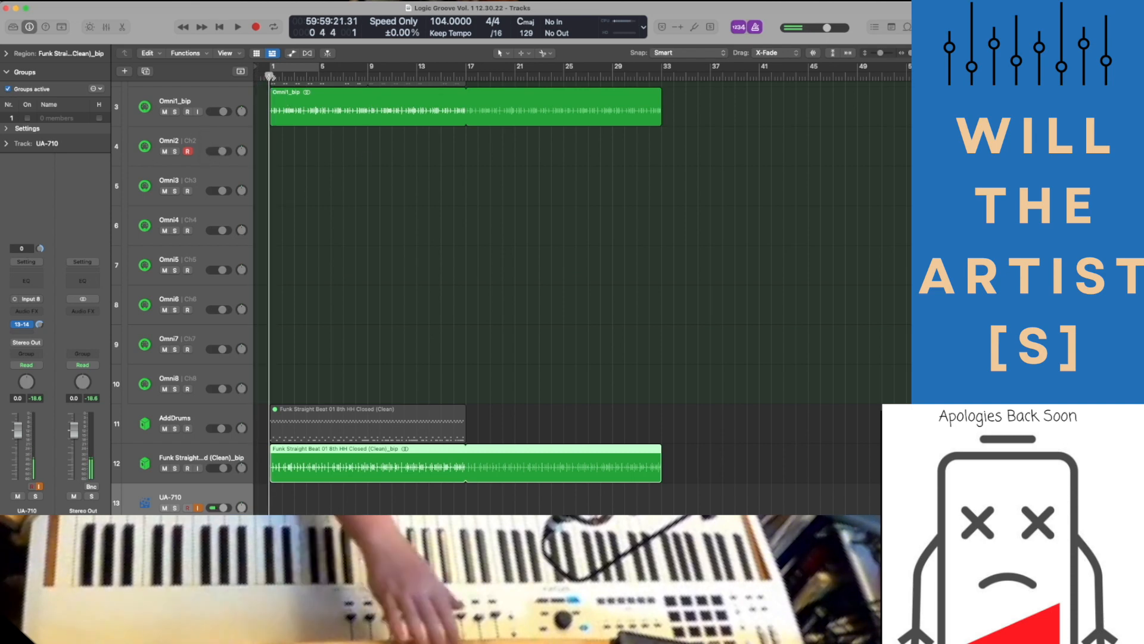
pyautogui.press('space')
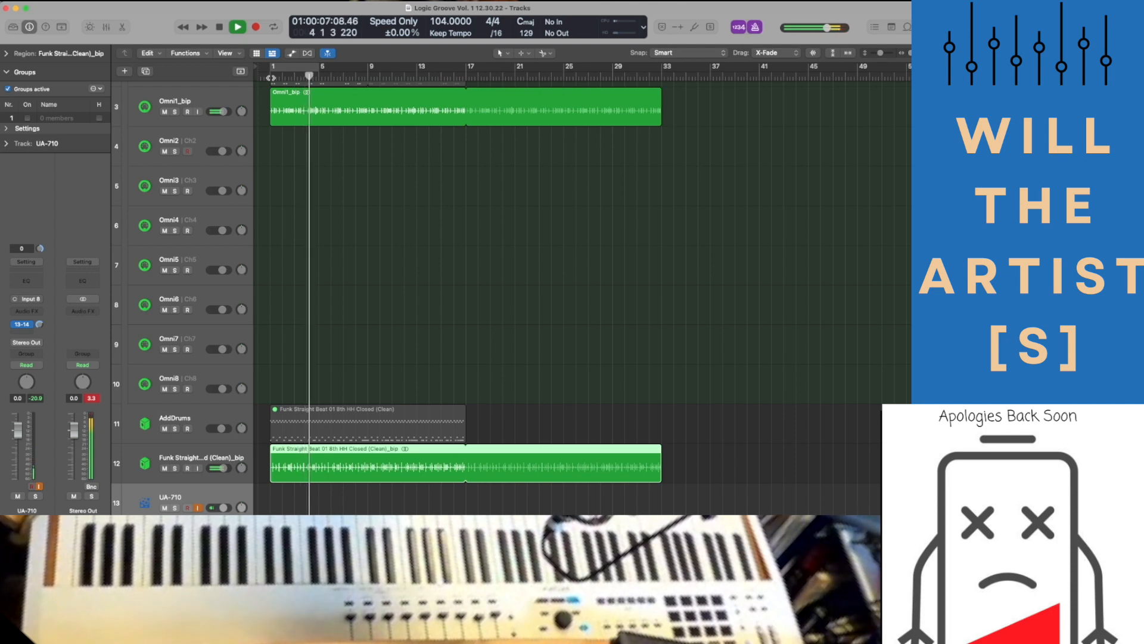
pyautogui.press('space')
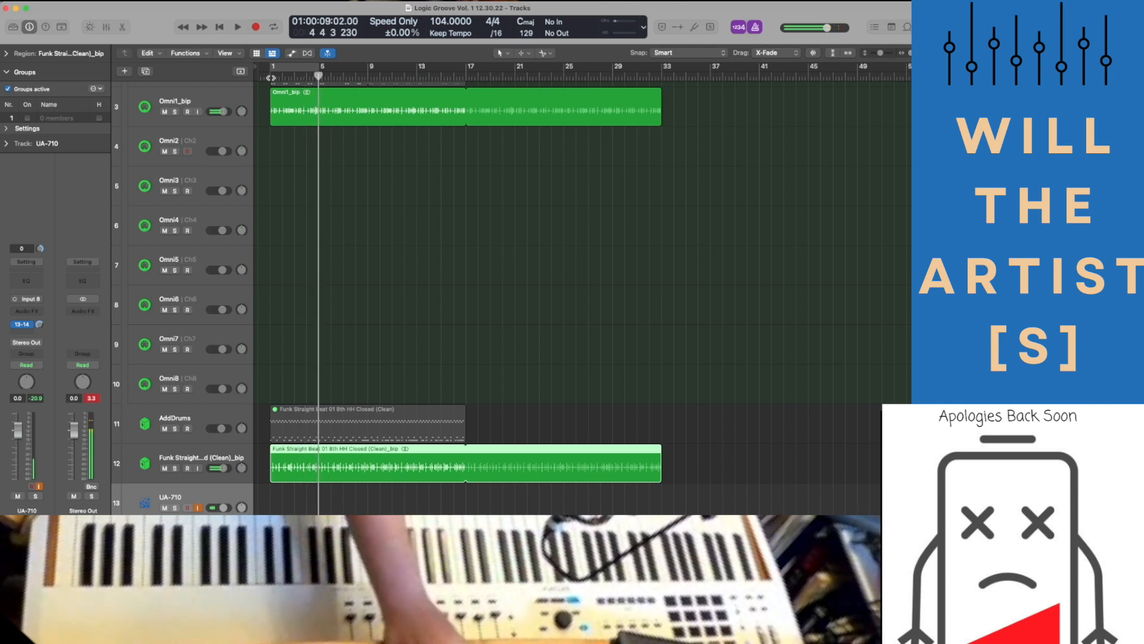
# Reset the Stereo Out peak level indicator and return the playhead to bar 1.
pyautogui.press('Return')
pyautogui.press('Return')
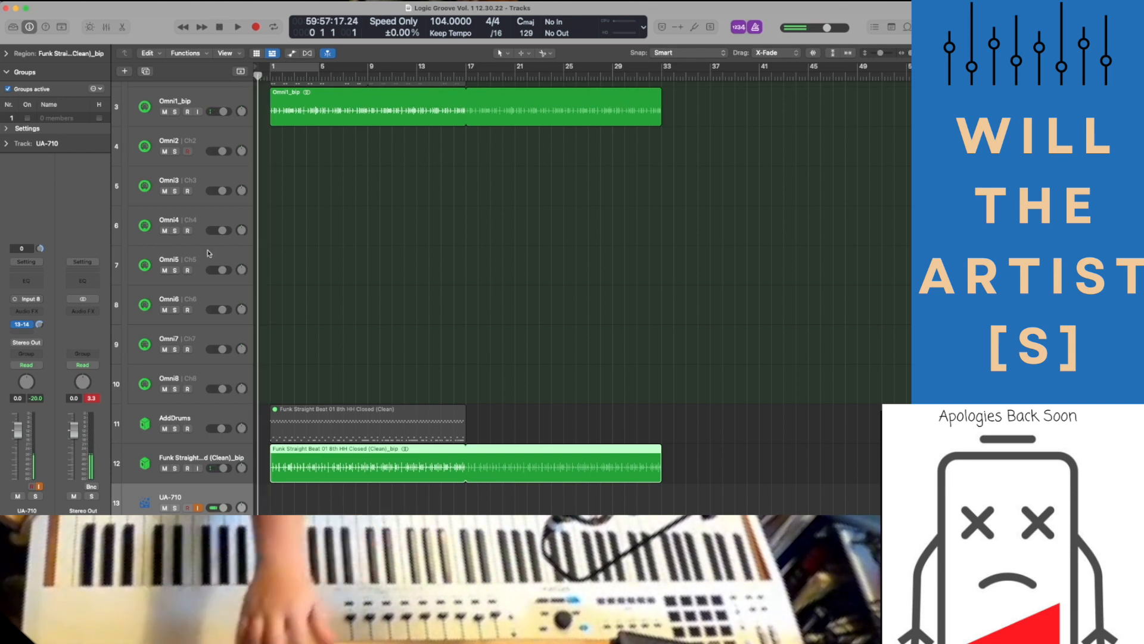
pyautogui.click(94, 397)
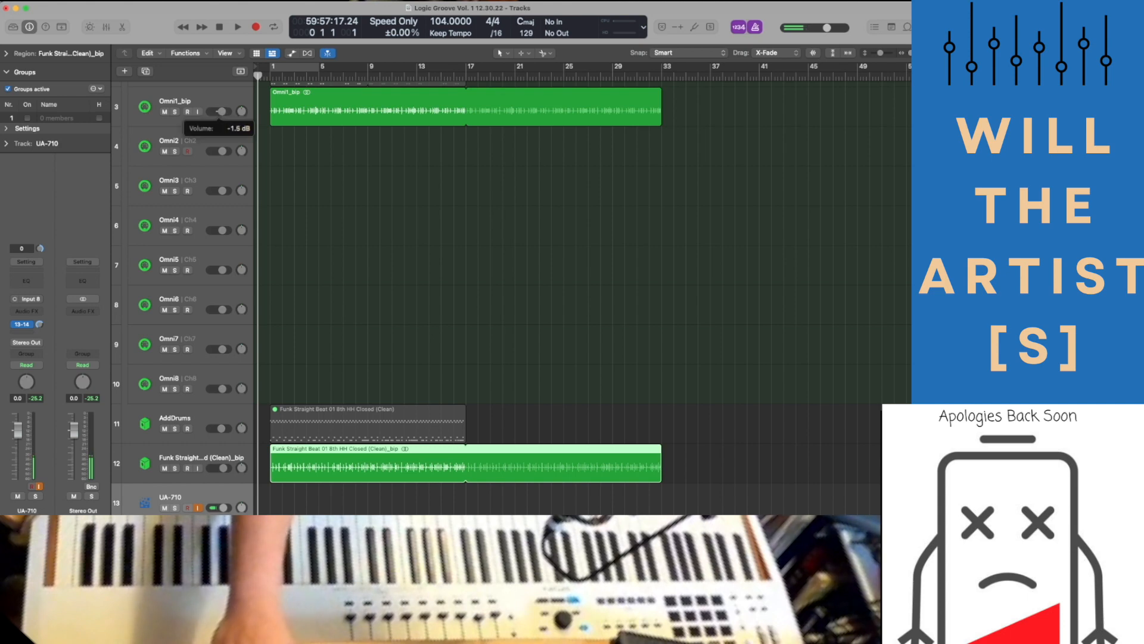
pyautogui.press('Return')
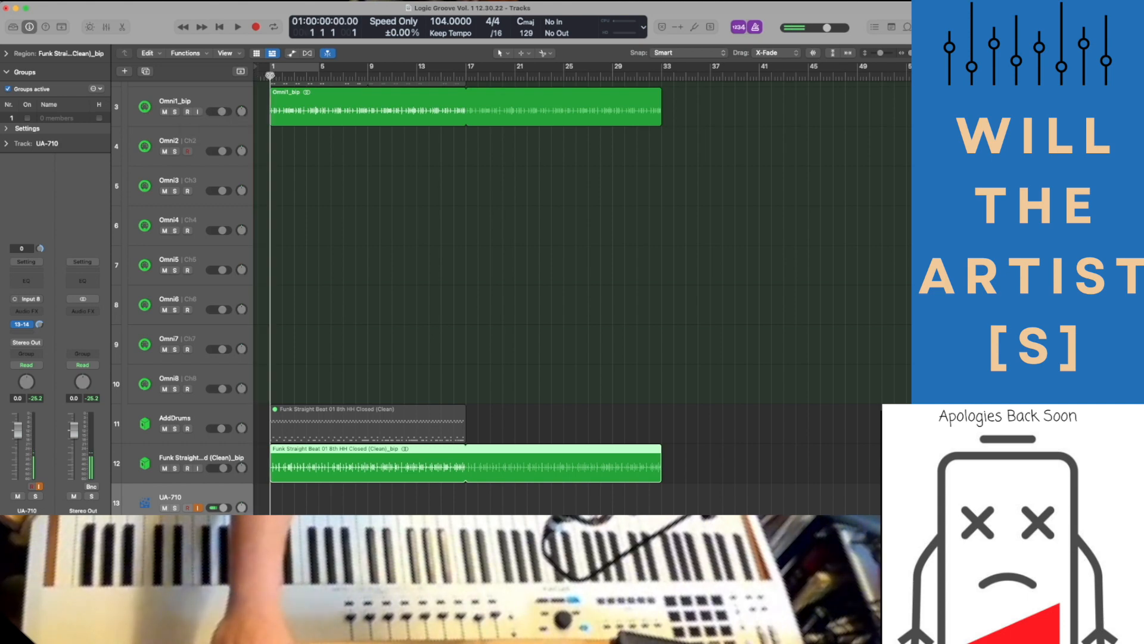
# Play the groove, lower the bounced Funk Straight Beat track's volume to about -3.1 dB, and restart playback from bar 1.
pyautogui.press('space')
pyautogui.click(200, 99)
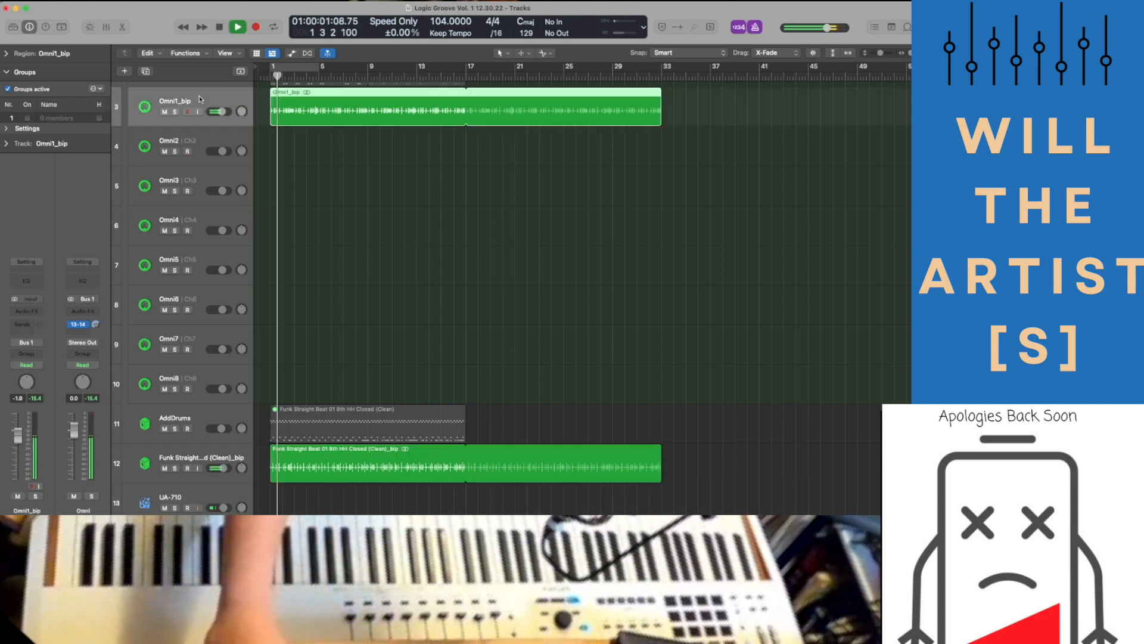
pyautogui.click(164, 452)
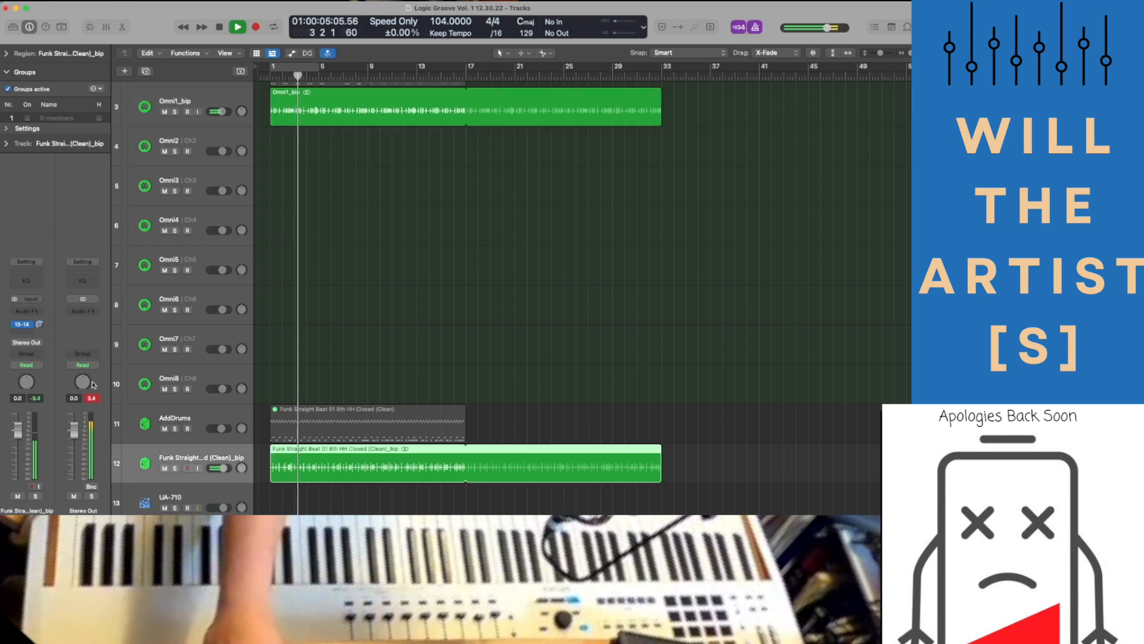
pyautogui.moveTo(18, 426); pyautogui.dragTo(21, 441)
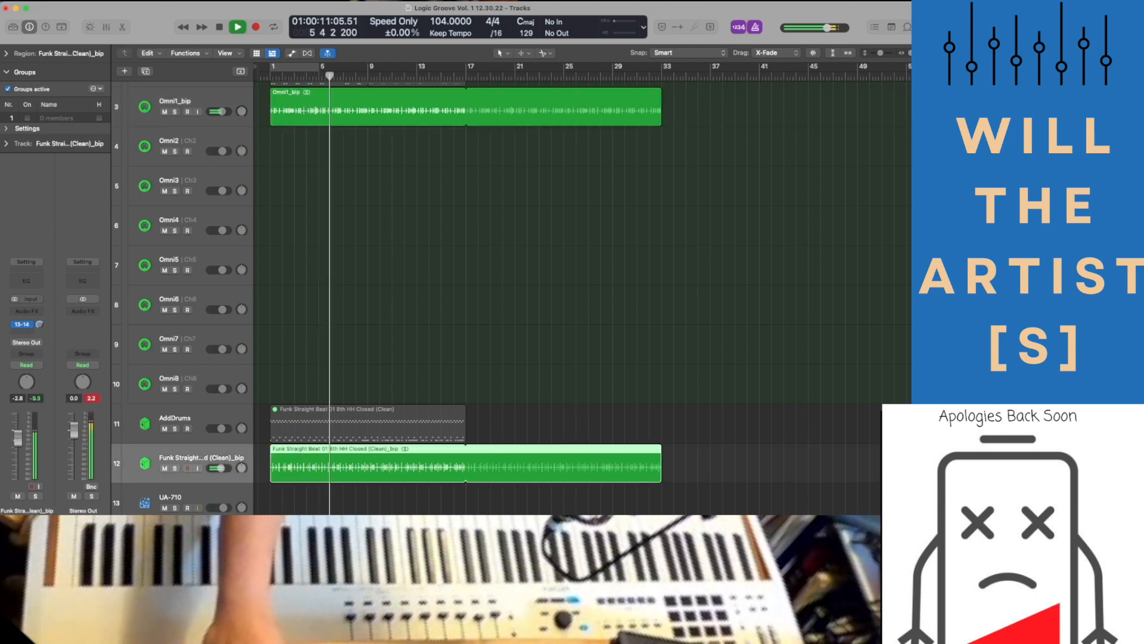
pyautogui.click(266, 76)
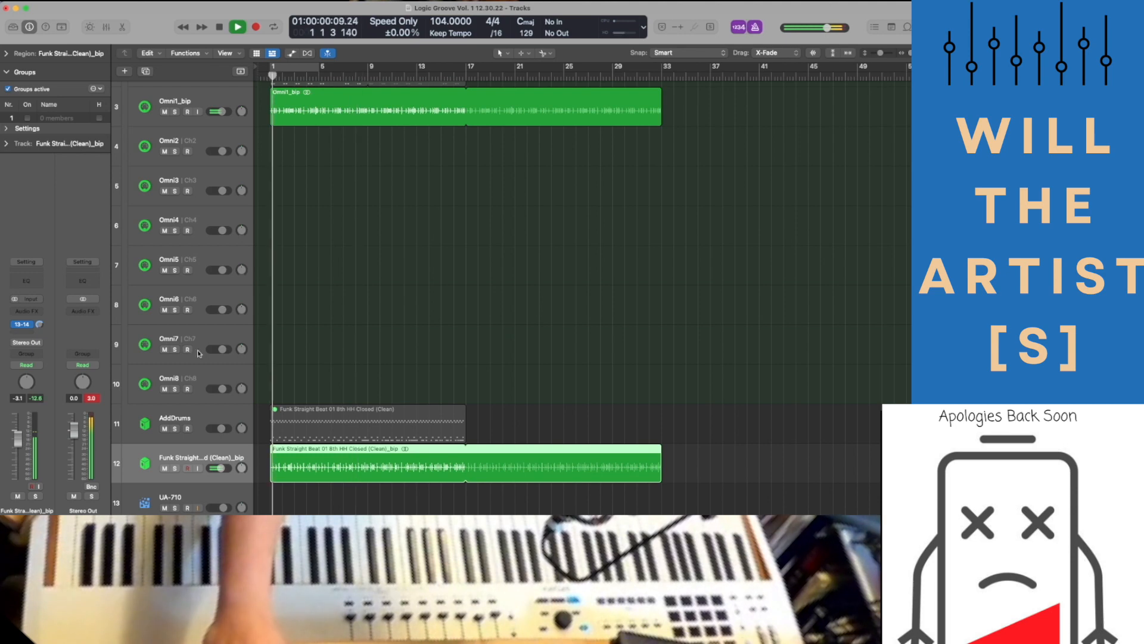
# Record-enable the Omni2 track, play the groove from bar 1, and stop within bar 18.
pyautogui.click(187, 151)
pyautogui.click(266, 76)
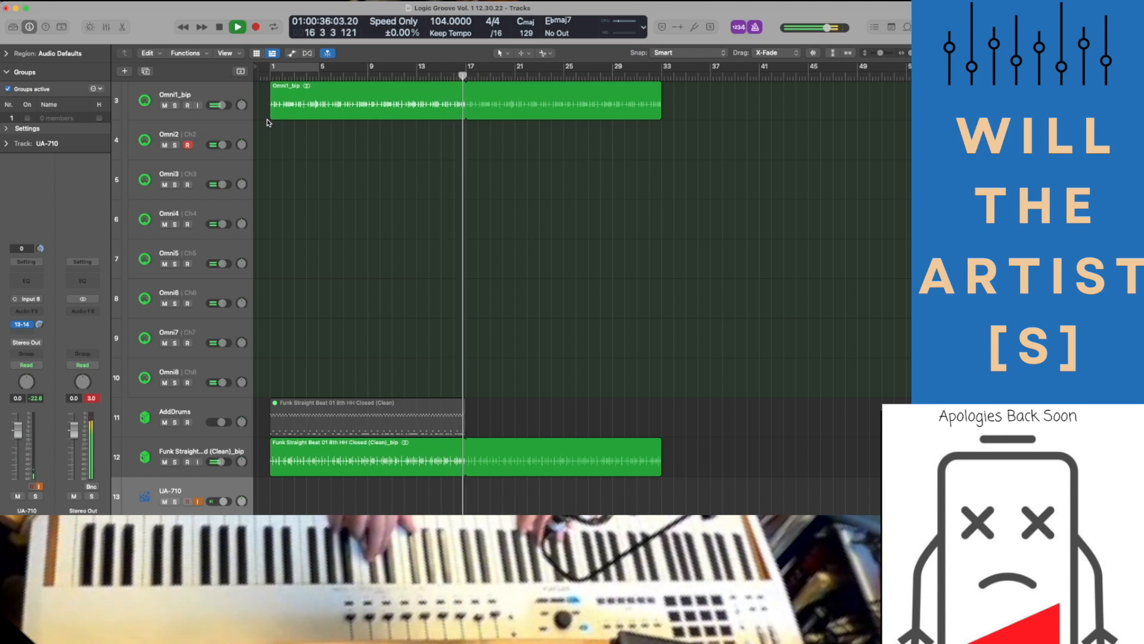
pyautogui.press('space')
# Open the Keyscape Wing Upright - Vinyl Vibrato instrument and lower its Pedal Noise.
pyautogui.press('v')
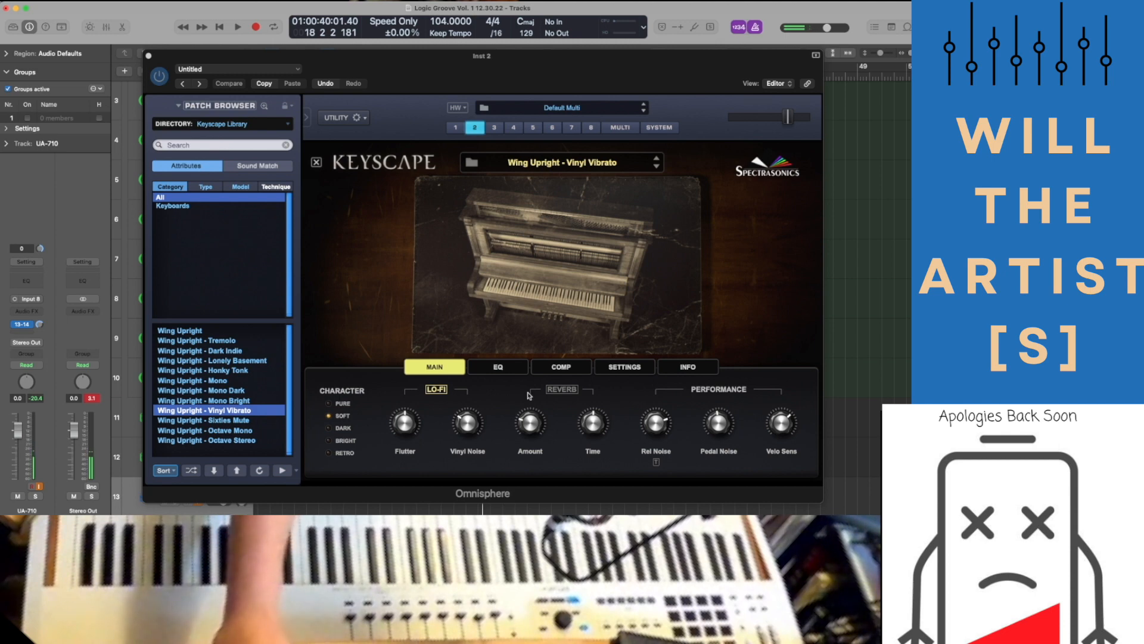
pyautogui.click(718, 426)
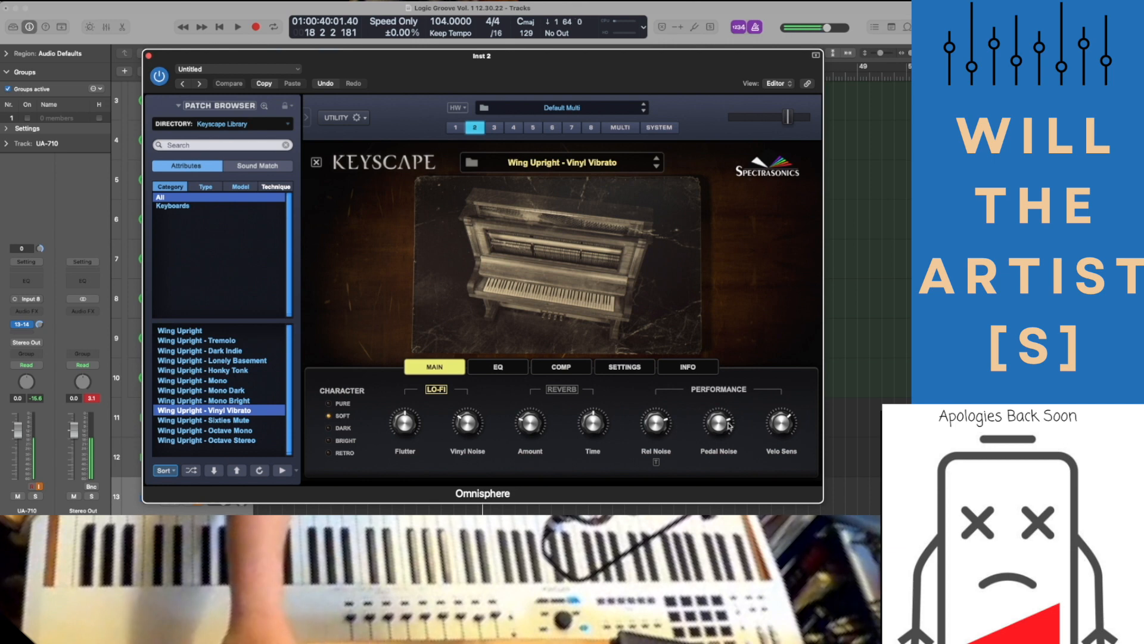
pyautogui.moveTo(723, 423)
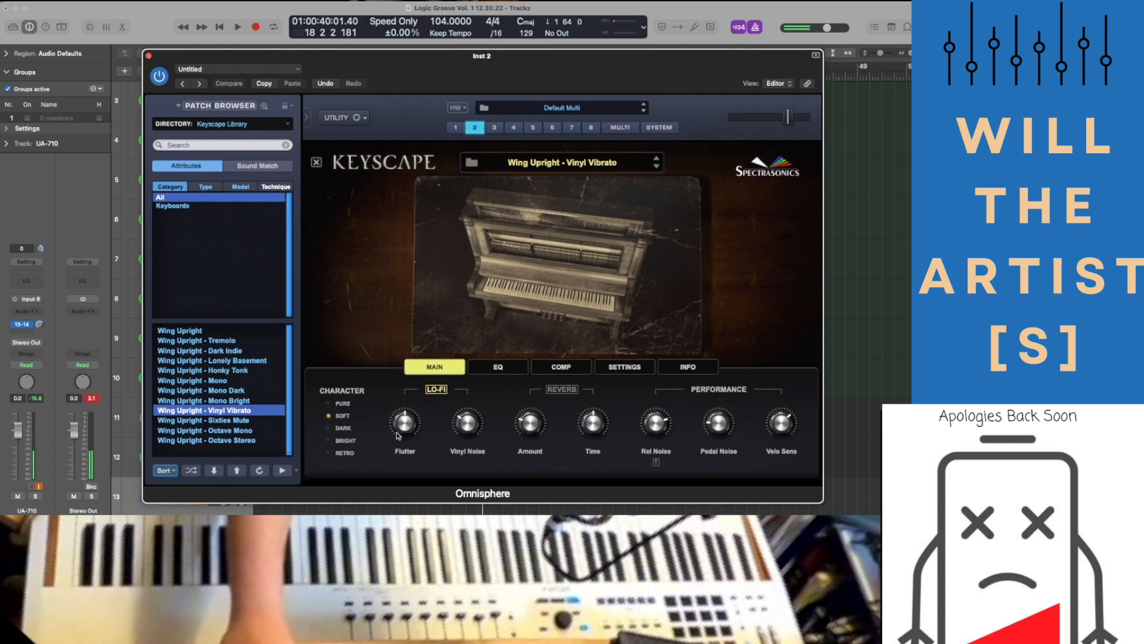
# Look over the piano patch's equalizer and compressor settings, and return to its main controls.
pyautogui.click(504, 364)
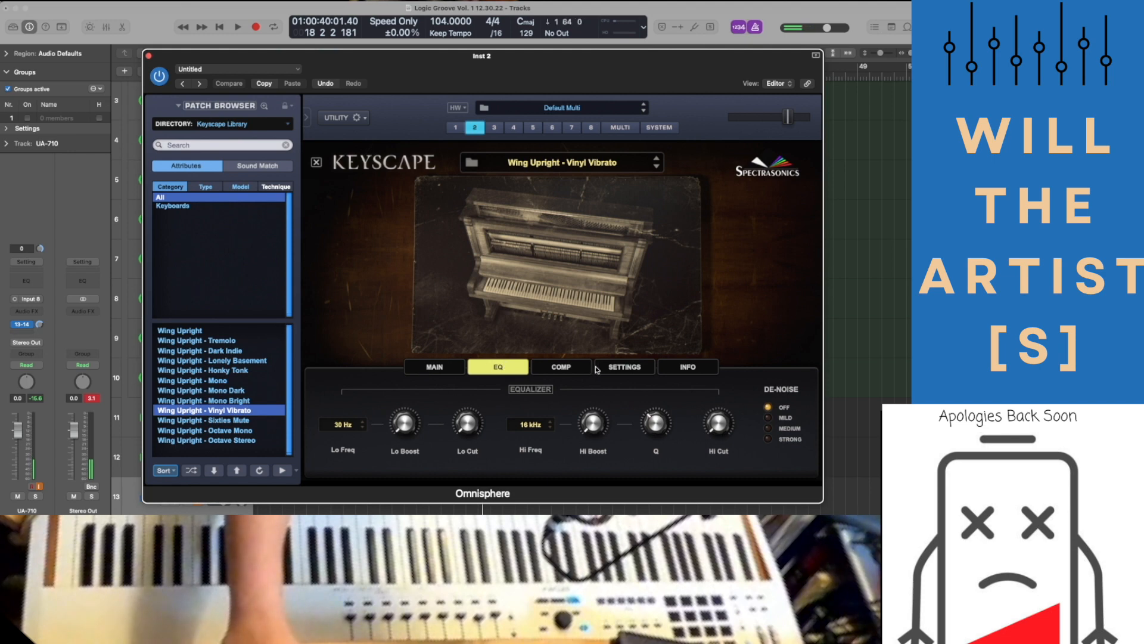
pyautogui.click(568, 365)
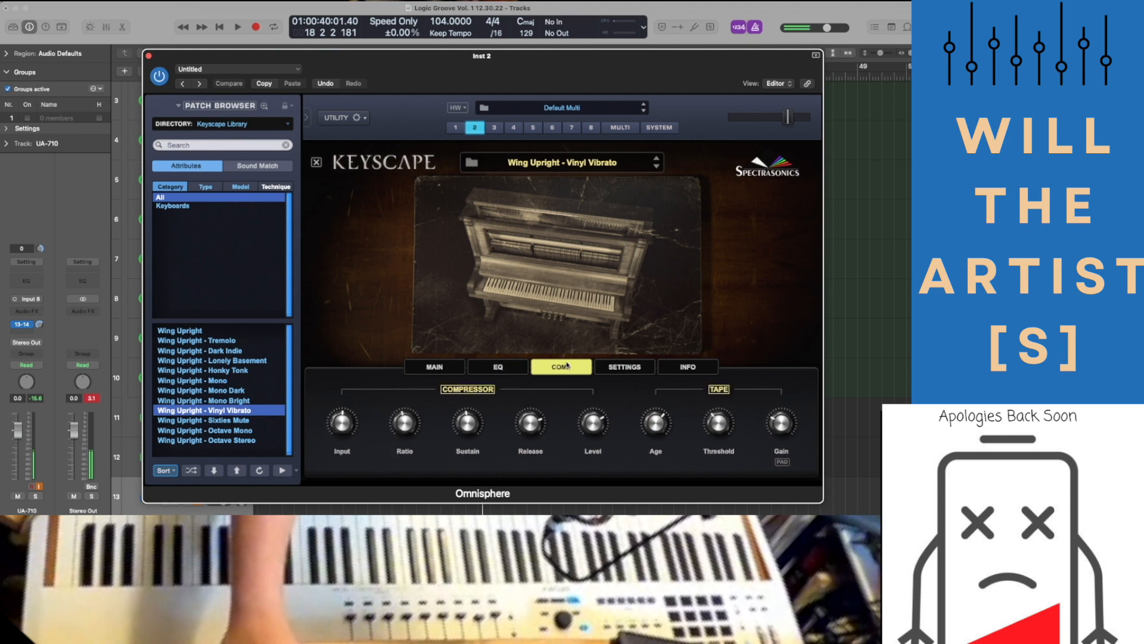
pyautogui.click(441, 367)
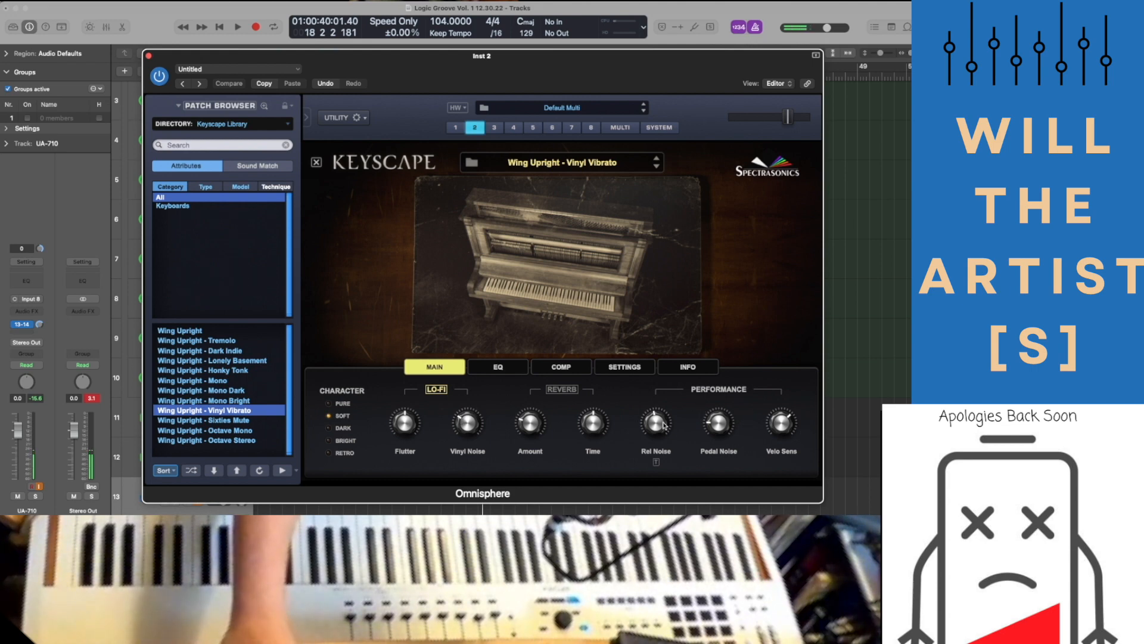
# Raise the piano patch's Rel Noise, reduce Vinyl Noise to about -66.4 dB, and close the instrument window.
pyautogui.moveTo(664, 424); pyautogui.dragTo(664, 411)
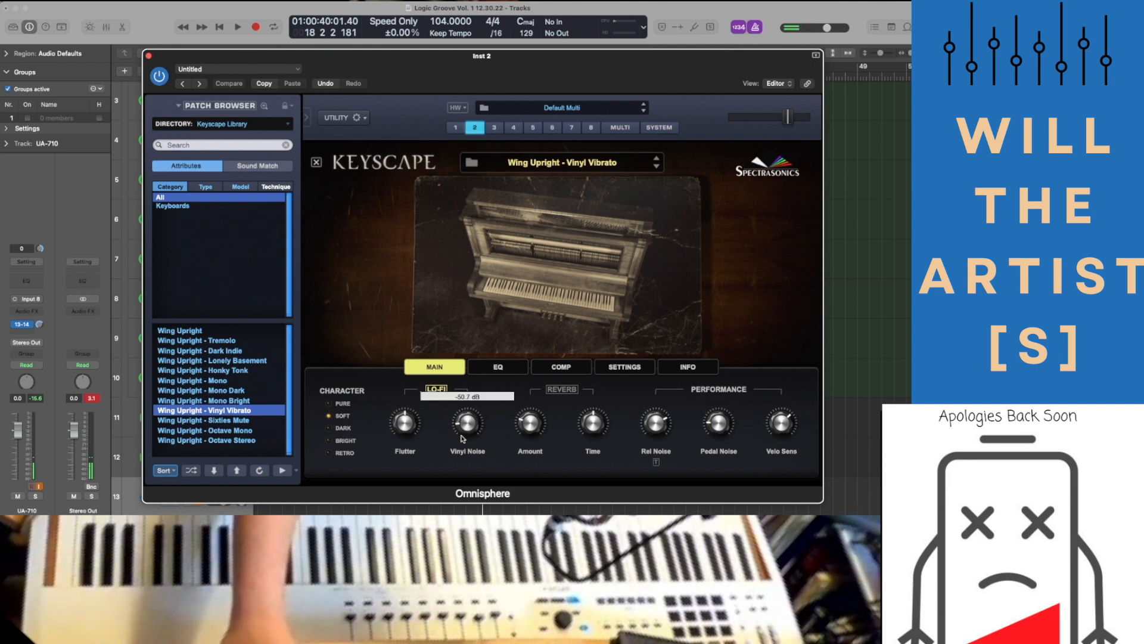
pyautogui.click(91, 398)
pyautogui.click(467, 429)
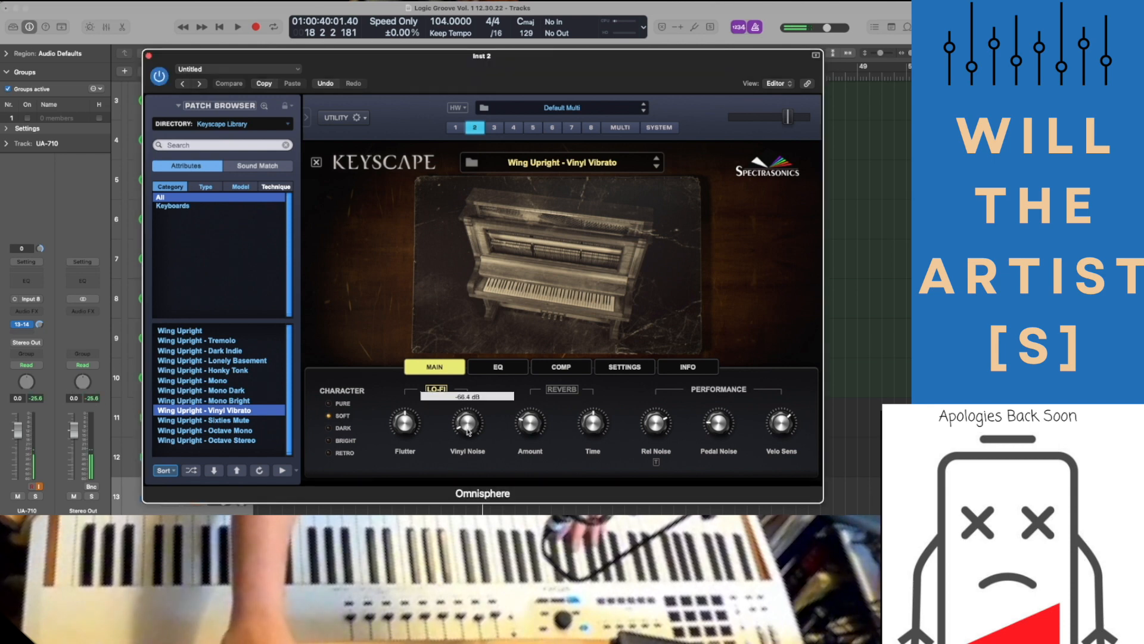
pyautogui.click(149, 56)
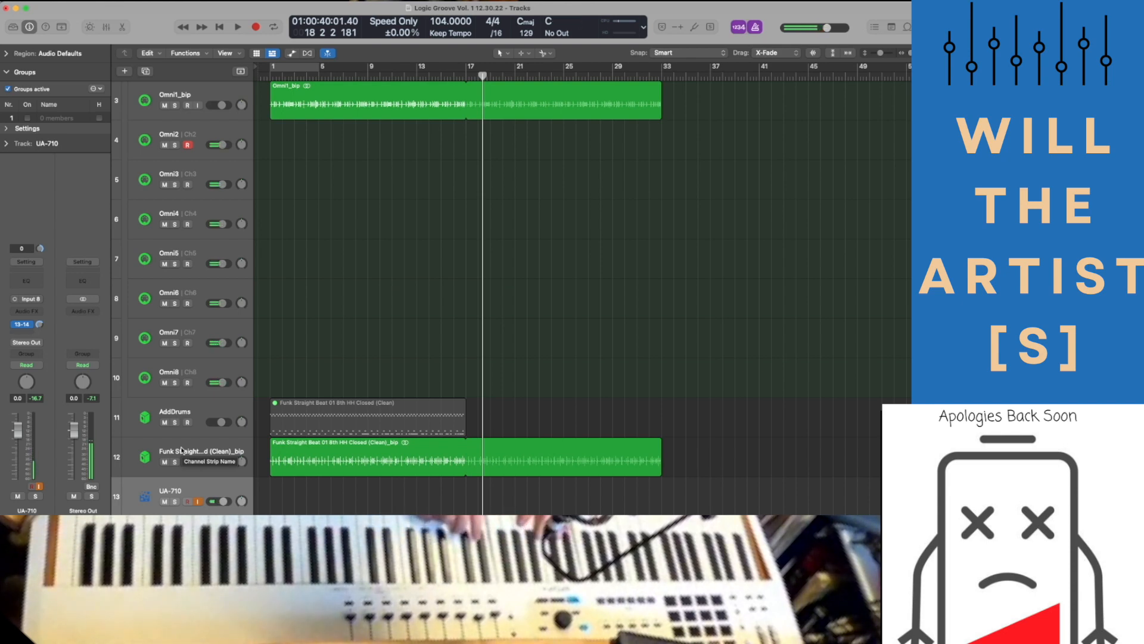
# While the groove plays, lower the bounced drum track to -8.2 dB and slightly reduce the Omni1_bip volume, and stop playback.
pyautogui.press('space')
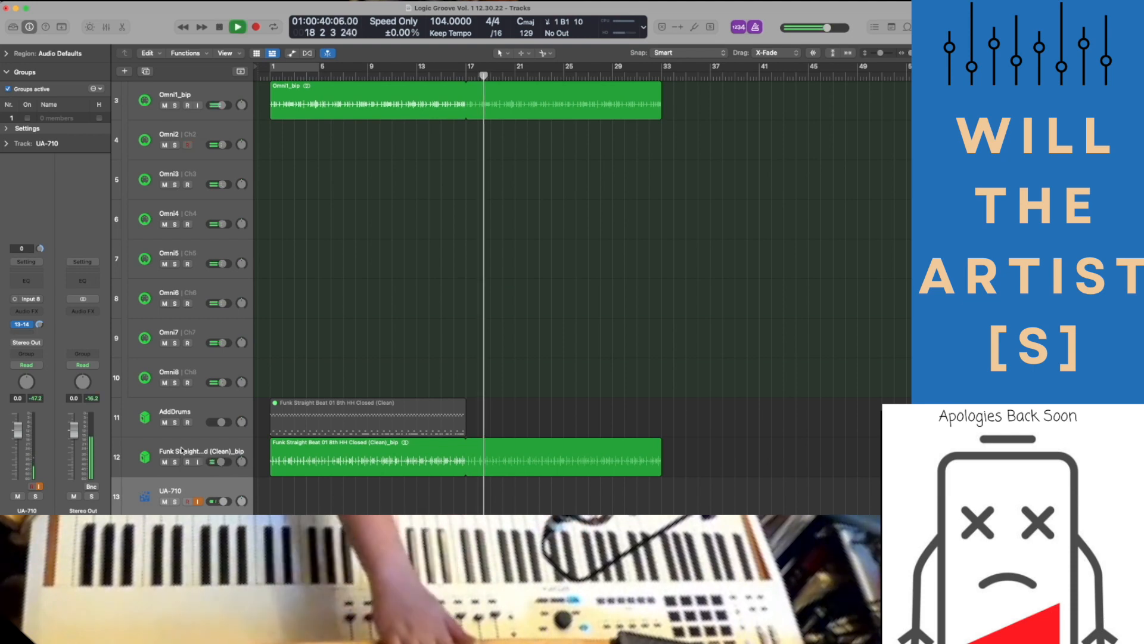
pyautogui.press('space')
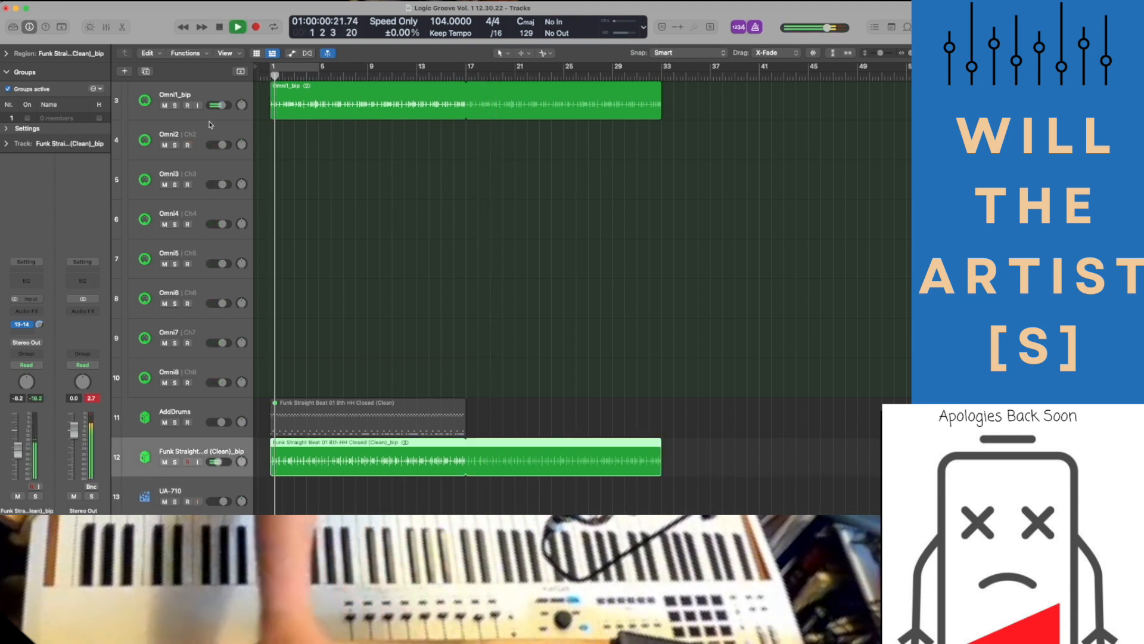
pyautogui.moveTo(221, 106); pyautogui.dragTo(218, 106)
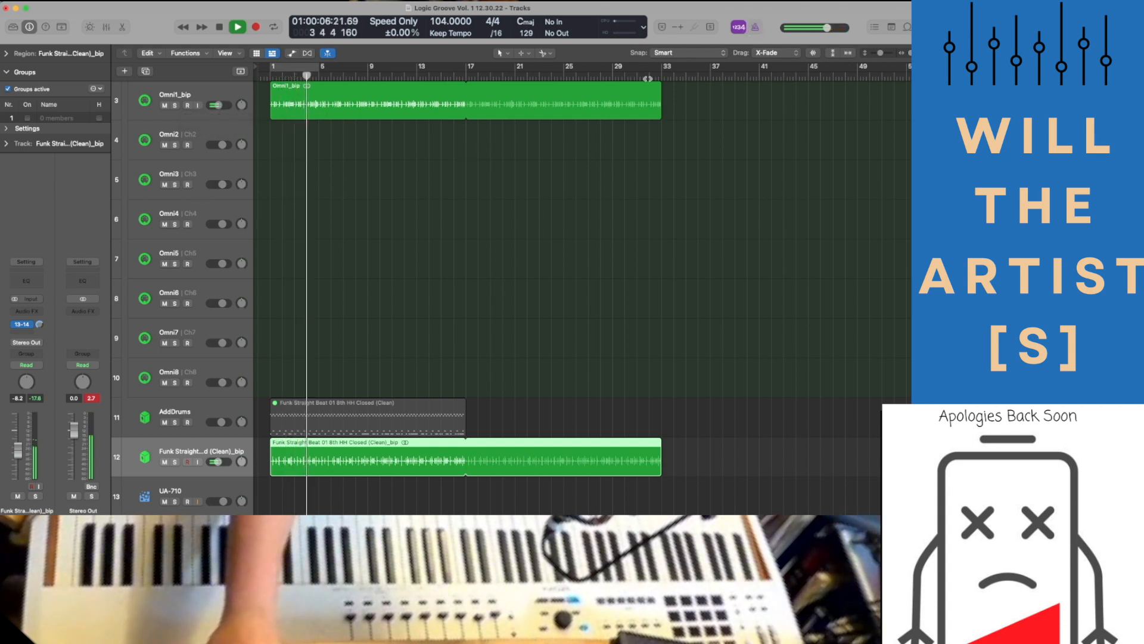
pyautogui.press('space')
# Close the Inst 3 Omnisphere window, place the playhead just before bar 1, and record-enable the Inst 3 track.
pyautogui.click(188, 145)
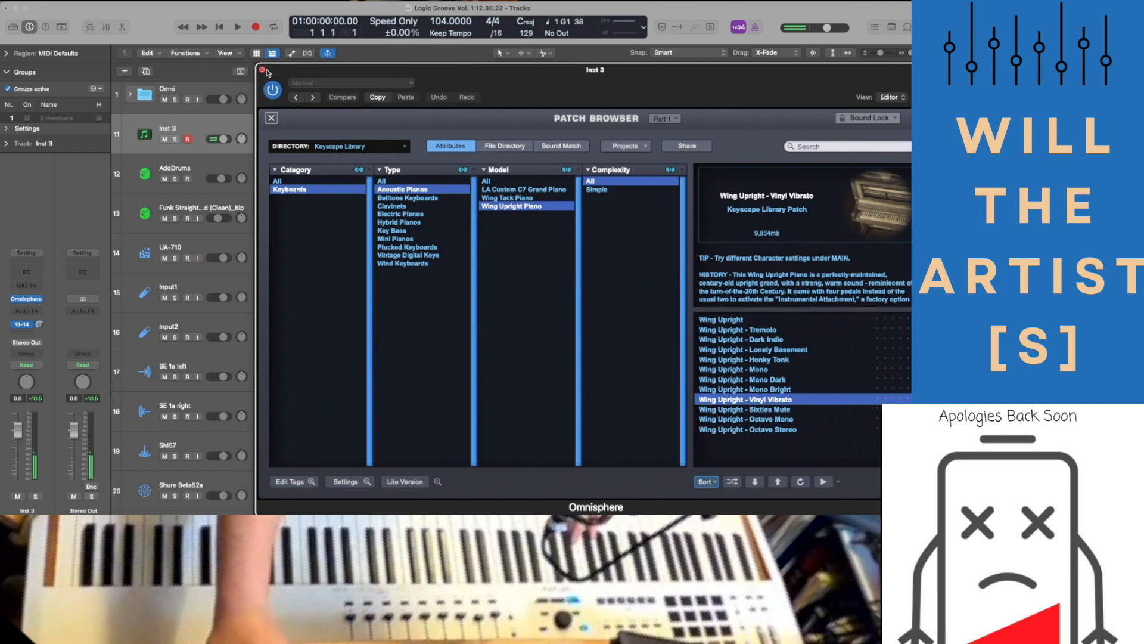
pyautogui.click(262, 70)
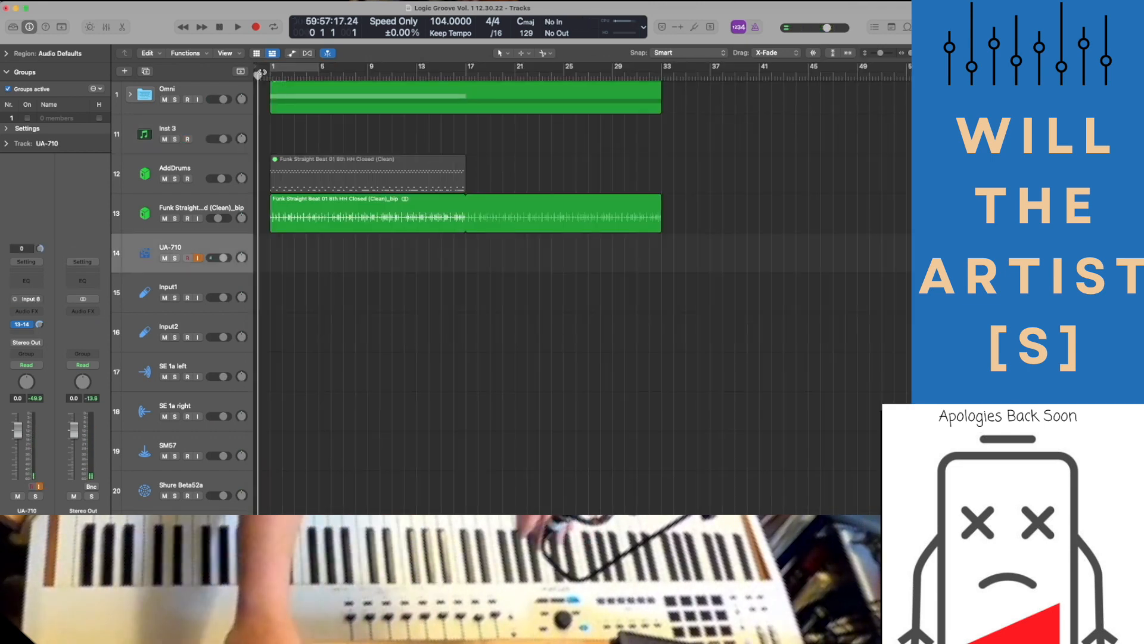
pyautogui.click(262, 76)
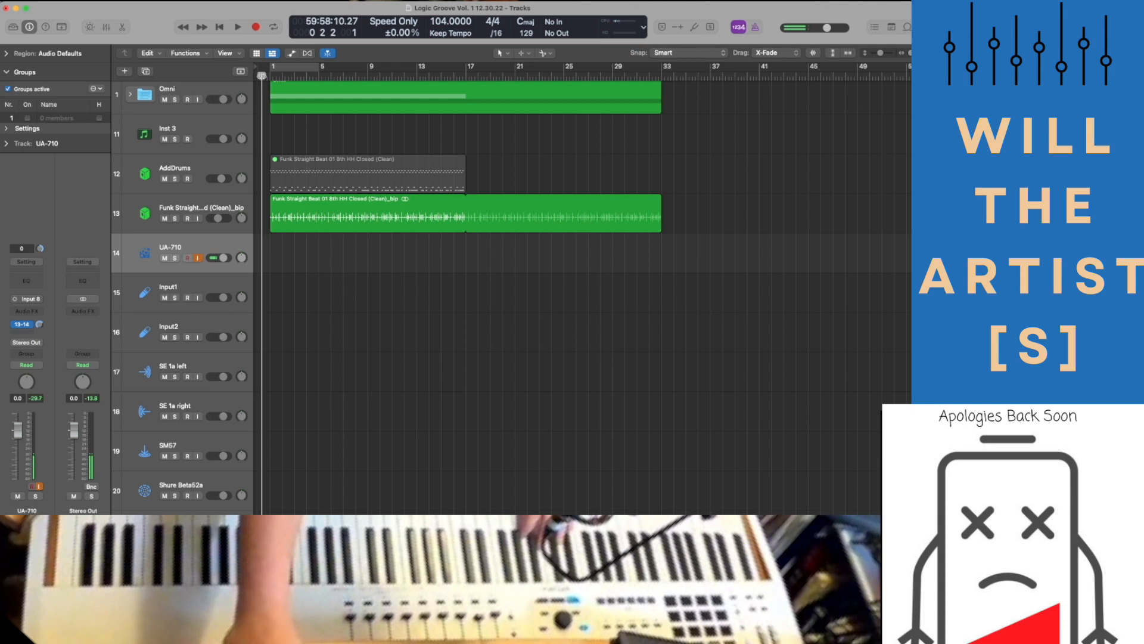
pyautogui.click(188, 139)
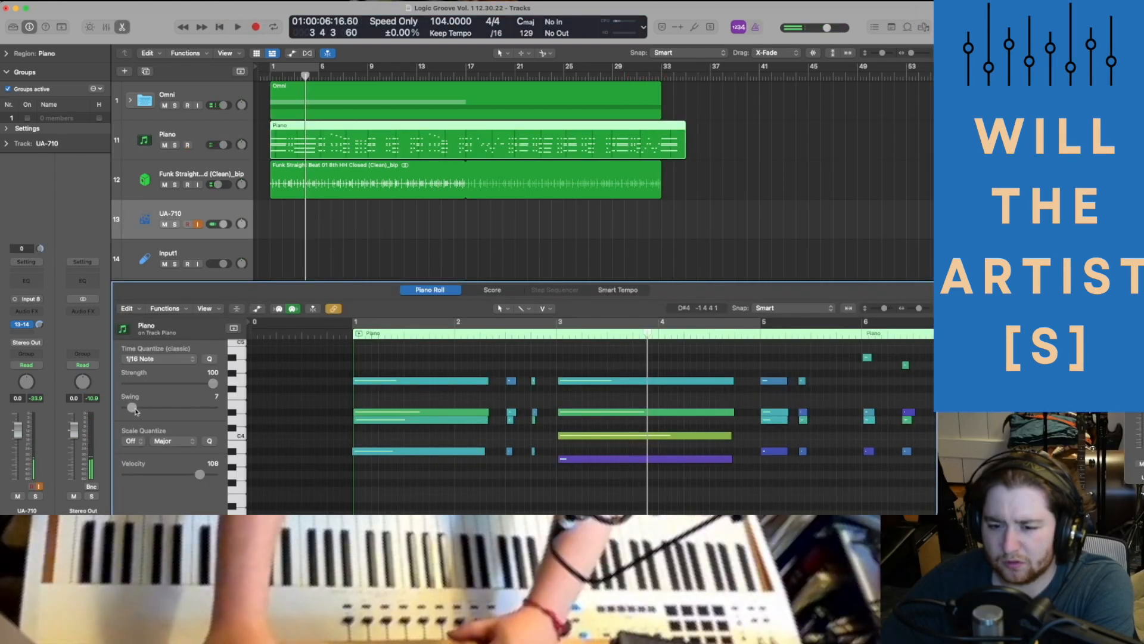
# Set the Piano region's quantize swing to 12, select the two short chords in bar 2, and audition from bar 1.
pyautogui.moveTo(135, 410); pyautogui.dragTo(139, 410)
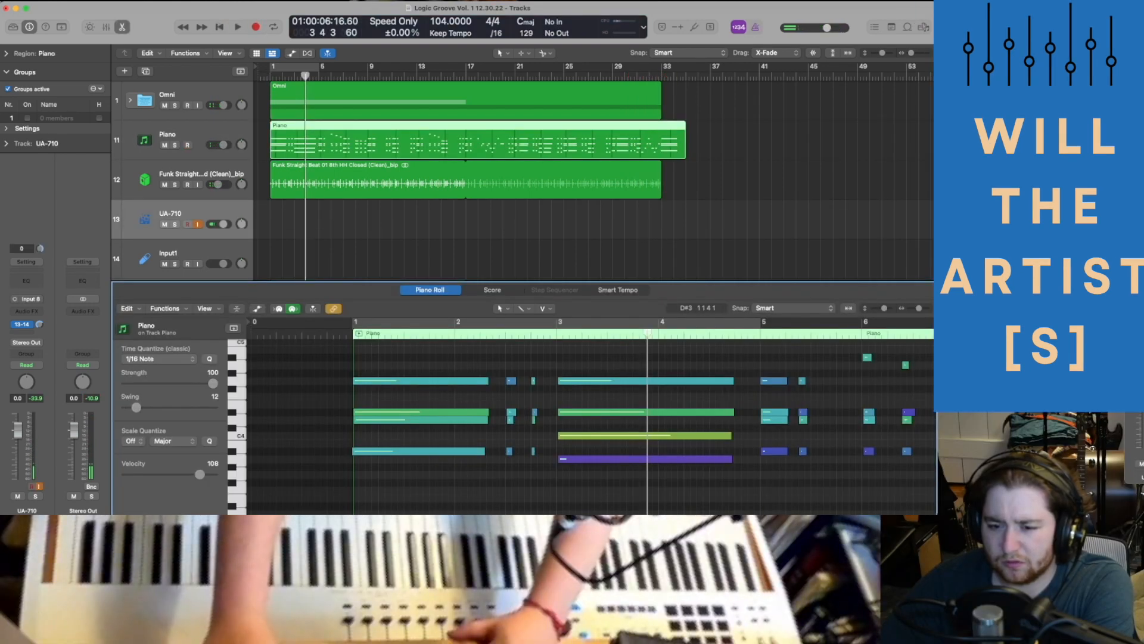
pyautogui.moveTo(559, 370); pyautogui.dragTo(542, 360)
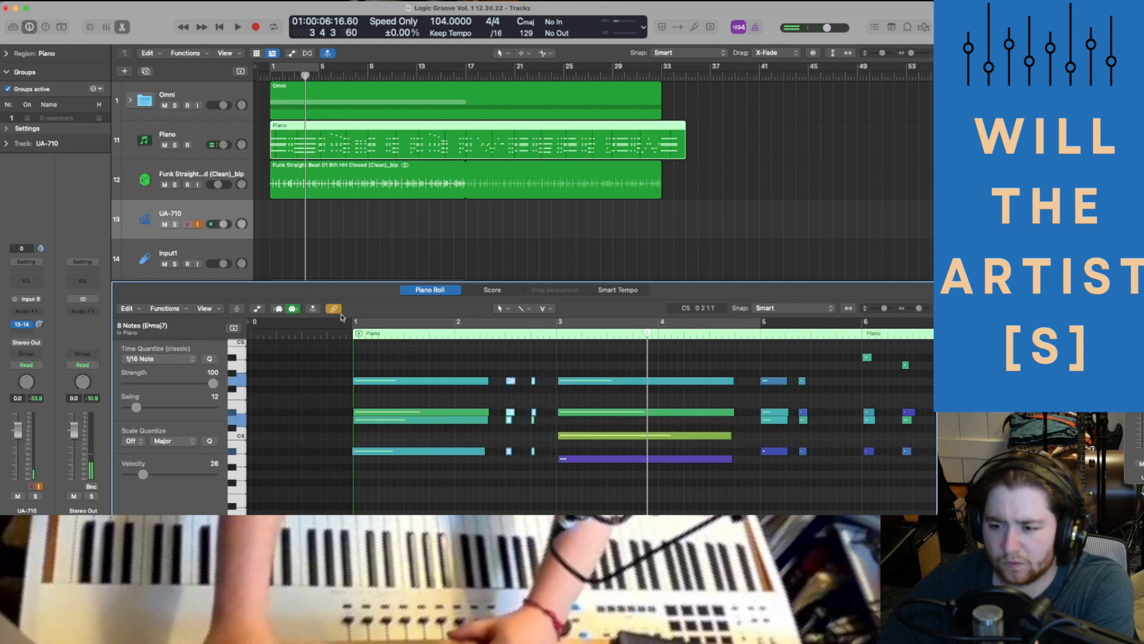
pyautogui.press('Return')
pyautogui.press('space')
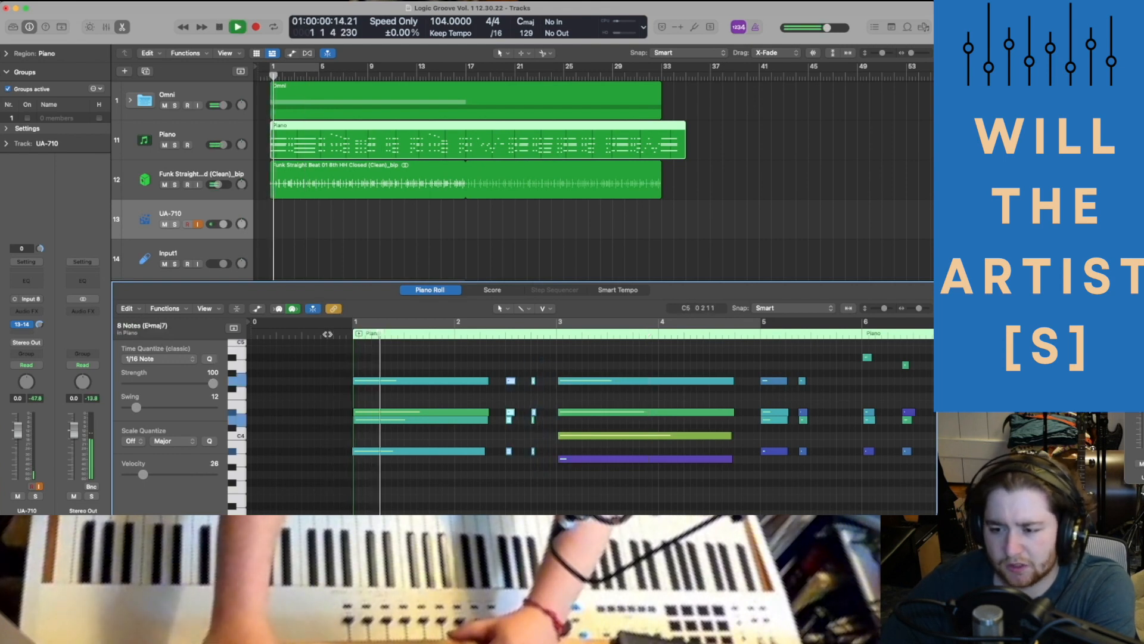
pyautogui.press('super+Left')
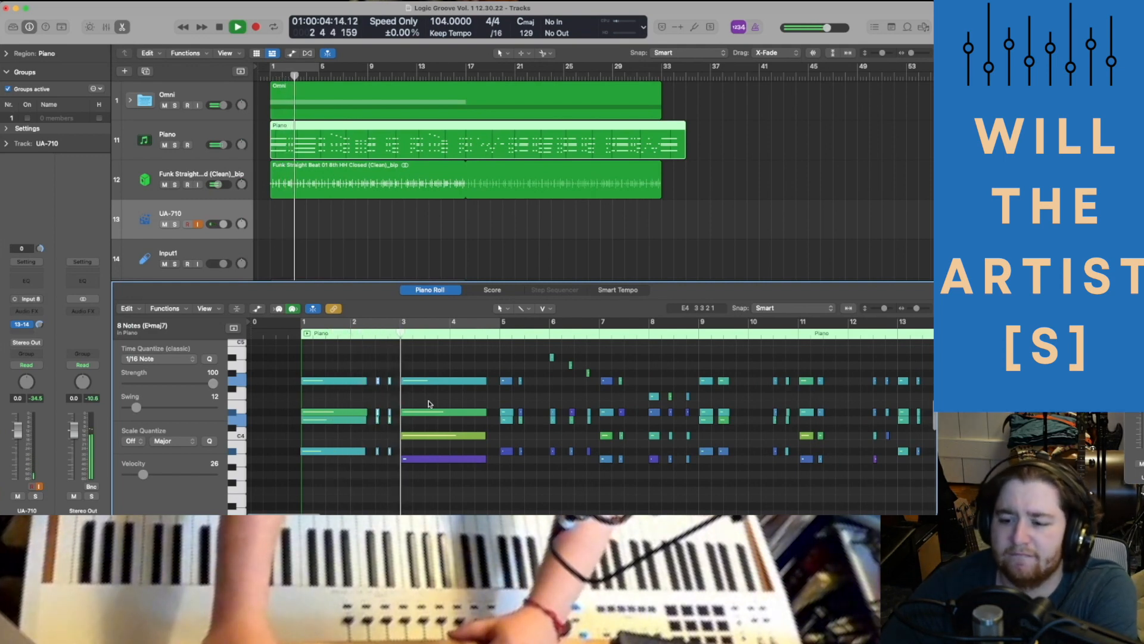
pyautogui.press('space')
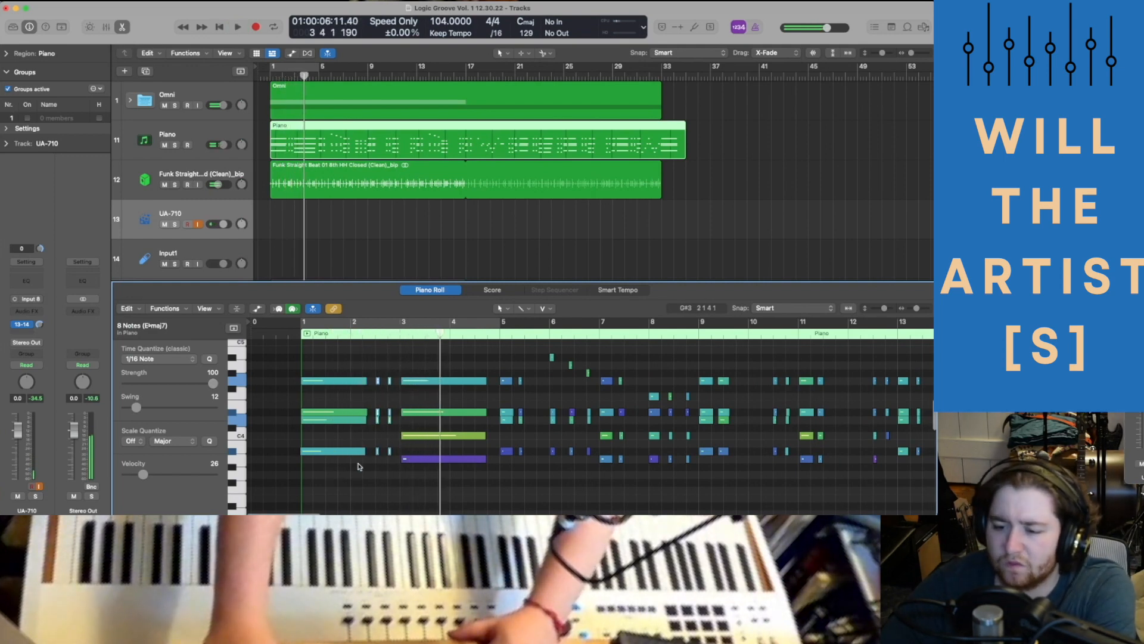
# Select the first short chord in bar 2, set its quantize swing to 26, and play from bar 1.
pyautogui.click(376, 417)
pyautogui.scroll(3, 376, 411)
pyautogui.moveTo(376, 411); pyautogui.dragTo(385, 519)
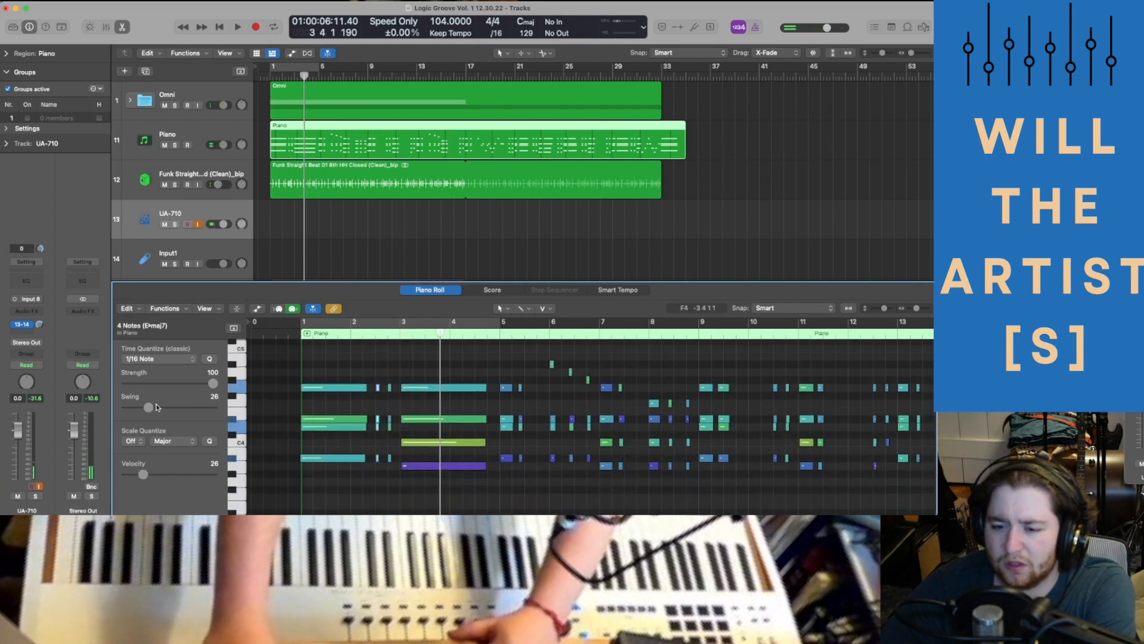
pyautogui.press('Return')
pyautogui.press('space')
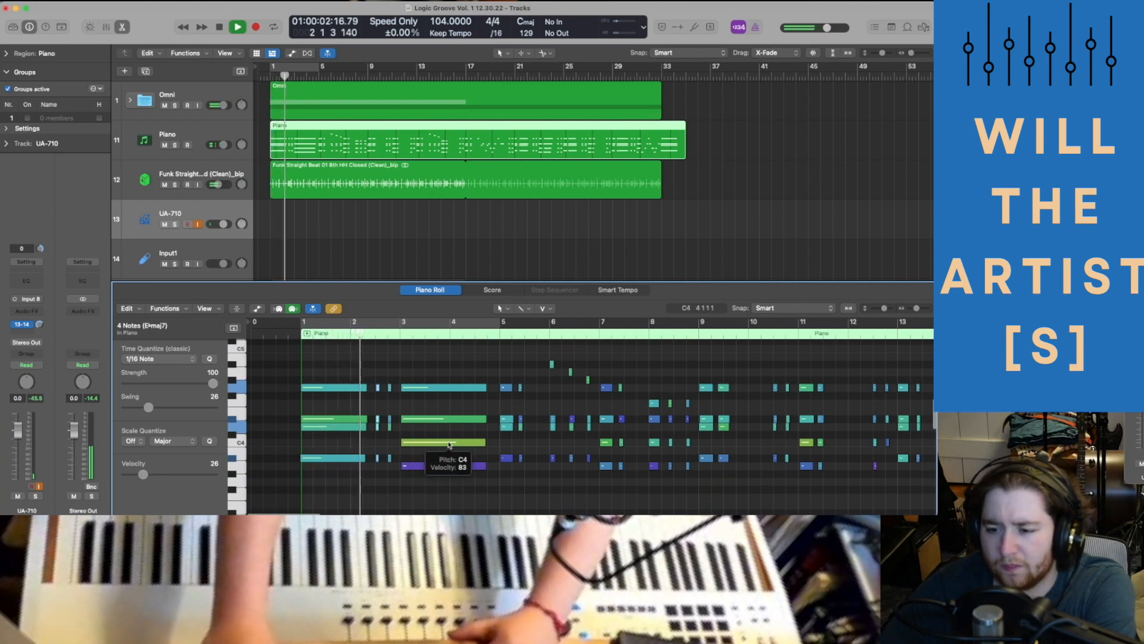
# Select the four notes of the long chord starting at bar 3 of the piano part.
pyautogui.press('super+Right')
pyautogui.press('super+Right')
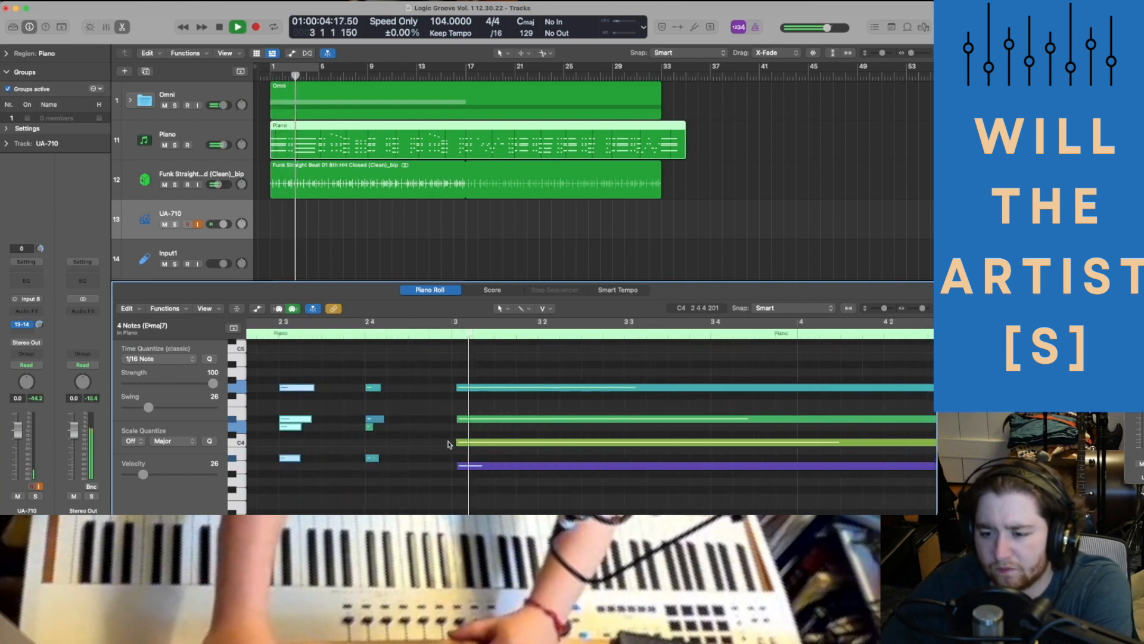
pyautogui.moveTo(480, 498); pyautogui.dragTo(534, 343)
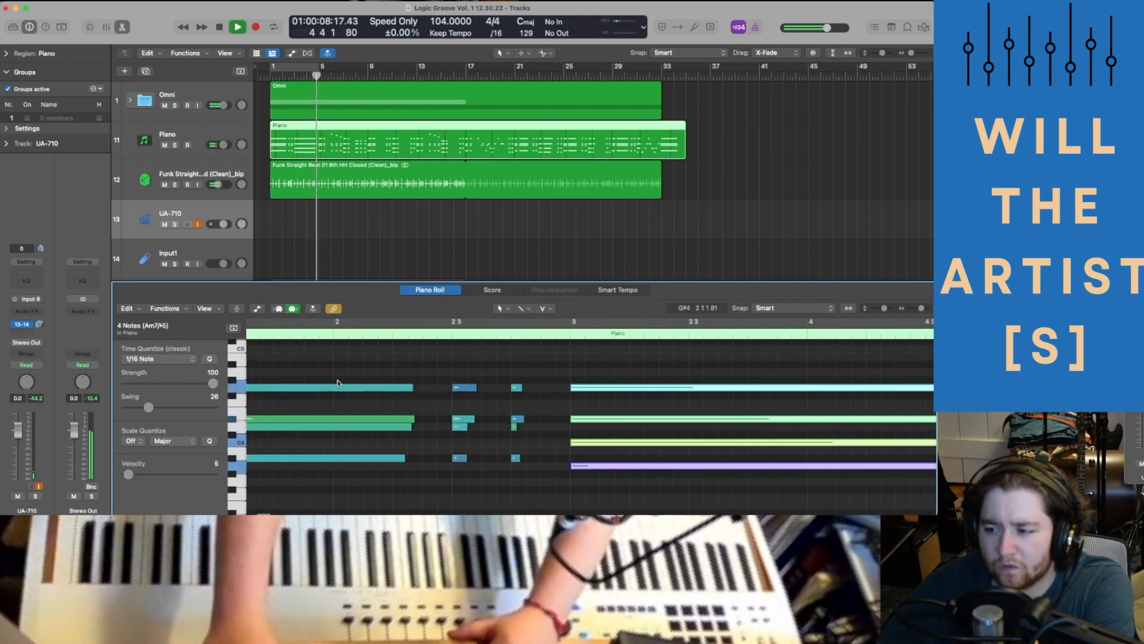
# Raise the last two melody notes in bar 6 by one semitone to A#4 and A4, and play from just before bar 5.
pyautogui.press('super+Left')
pyautogui.press('super+Left')
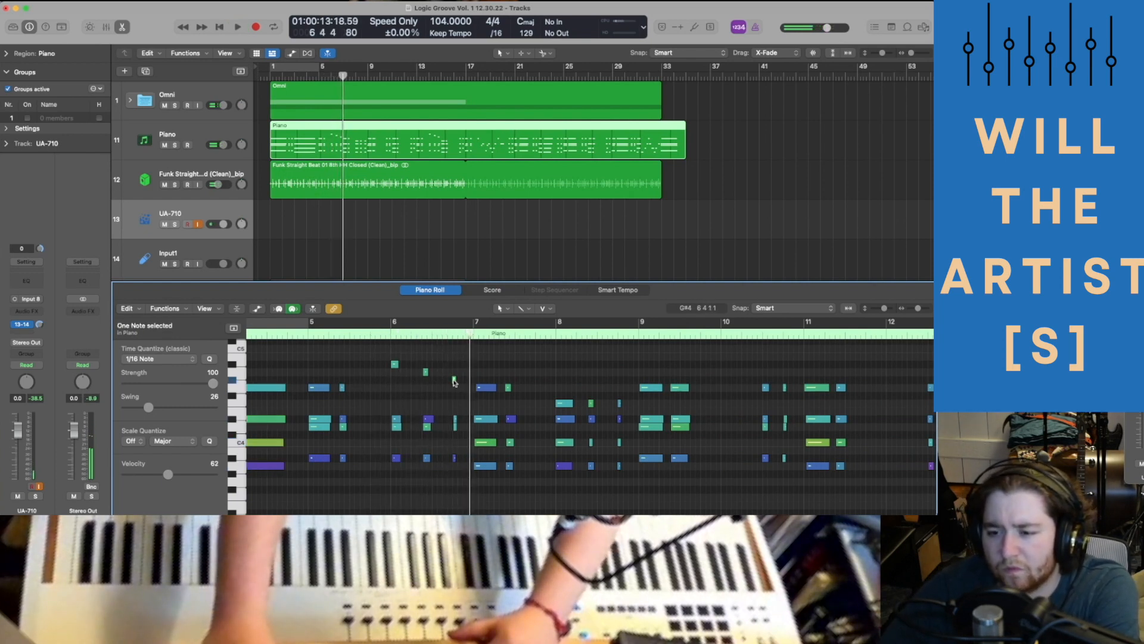
pyautogui.moveTo(455, 382); pyautogui.dragTo(426, 368)
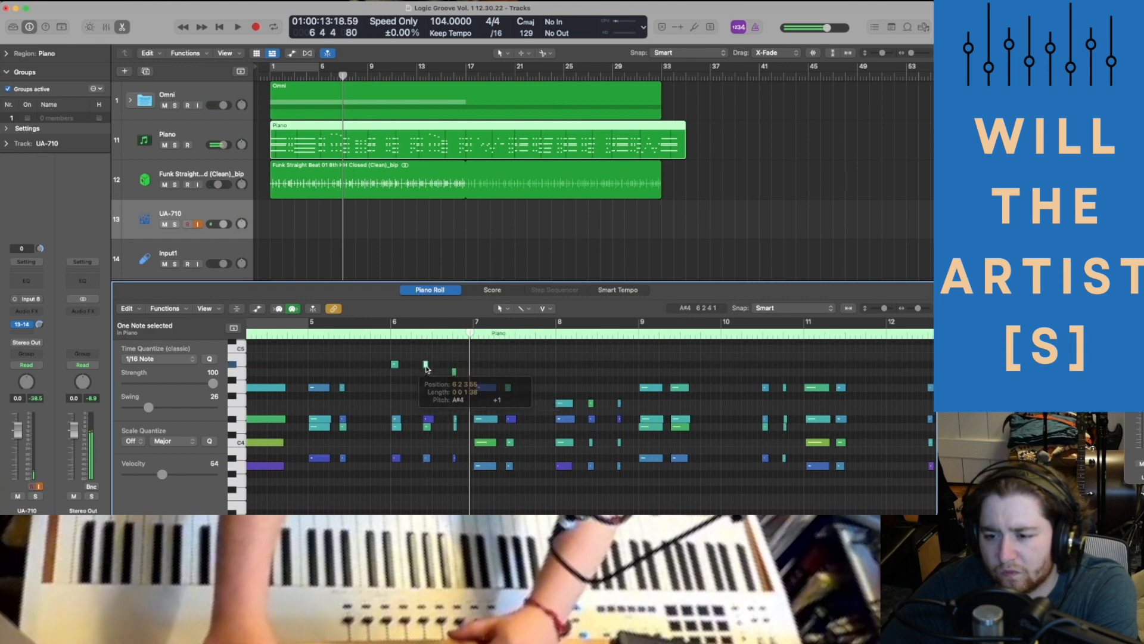
pyautogui.click(297, 336)
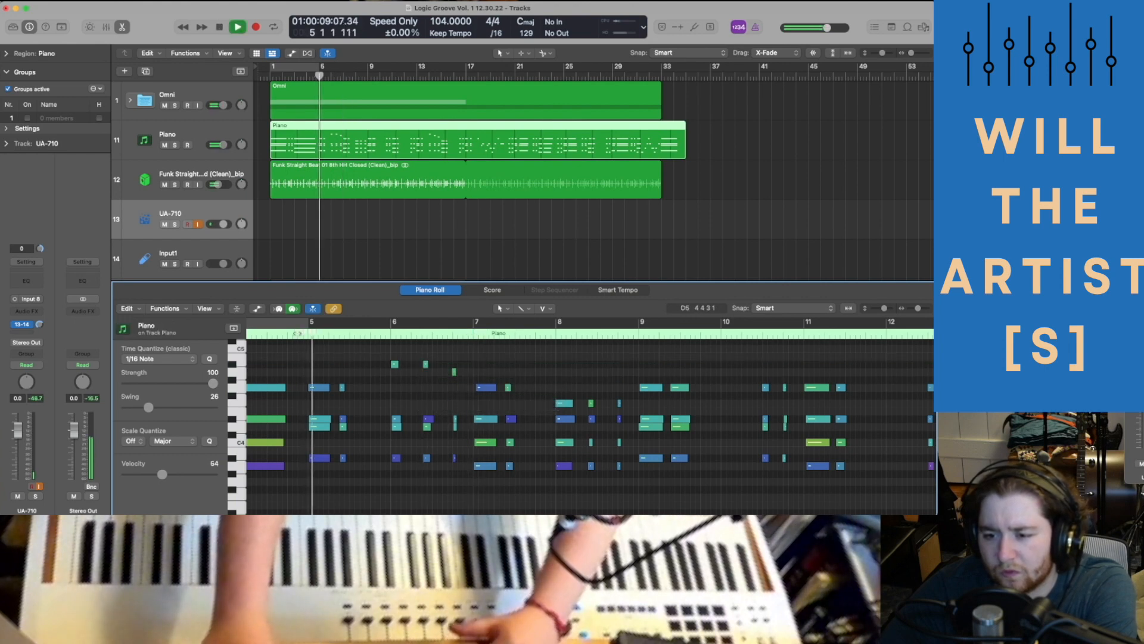
# Remove the short four-note chord that follows the longer chord in bar 11 of the piano part.
pyautogui.scroll(1, 433, 391)
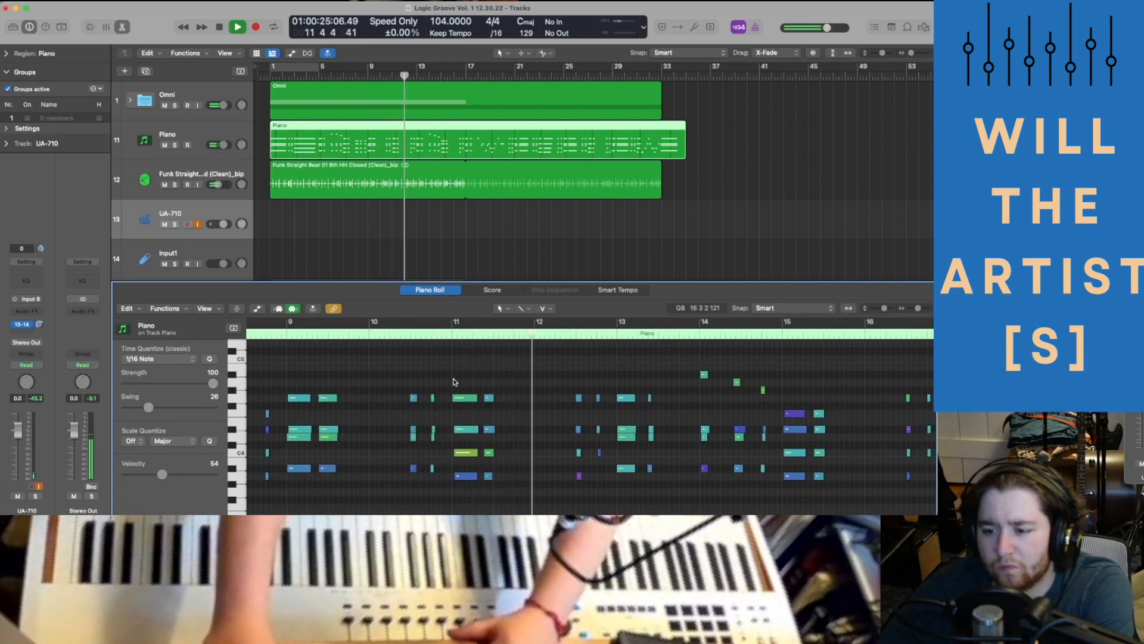
pyautogui.moveTo(484, 422); pyautogui.dragTo(502, 438)
pyautogui.scroll(5, 502, 438)
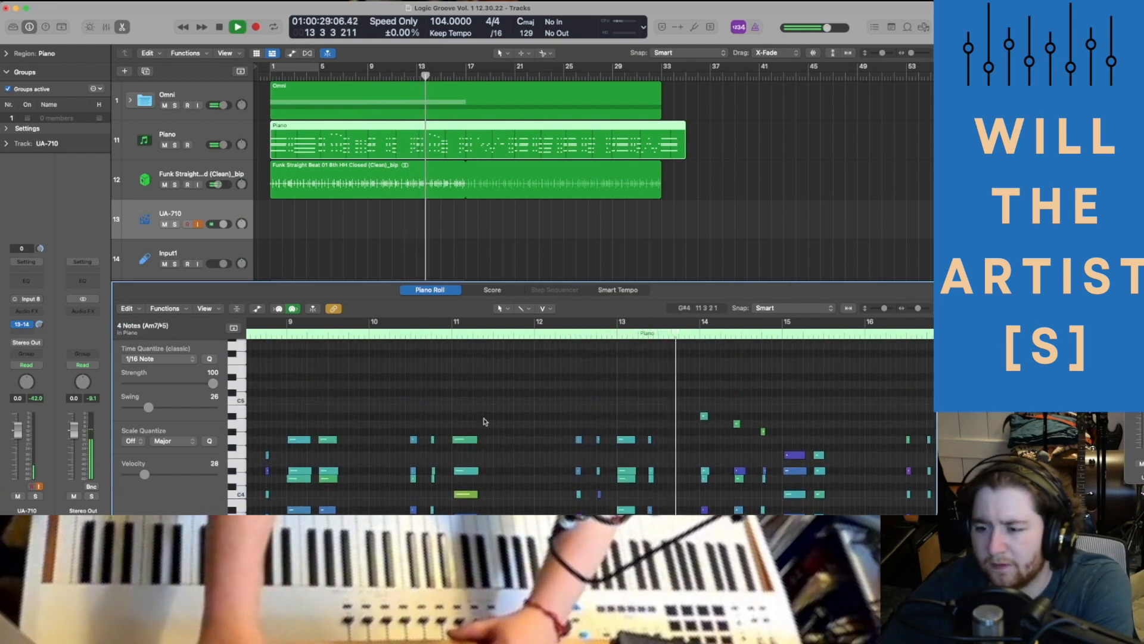
# Raise the last two melody notes in bar 14 by one semitone, and play from just before bar 14.
pyautogui.scroll(-5, 501, 441)
pyautogui.scroll(-1, 407, 385)
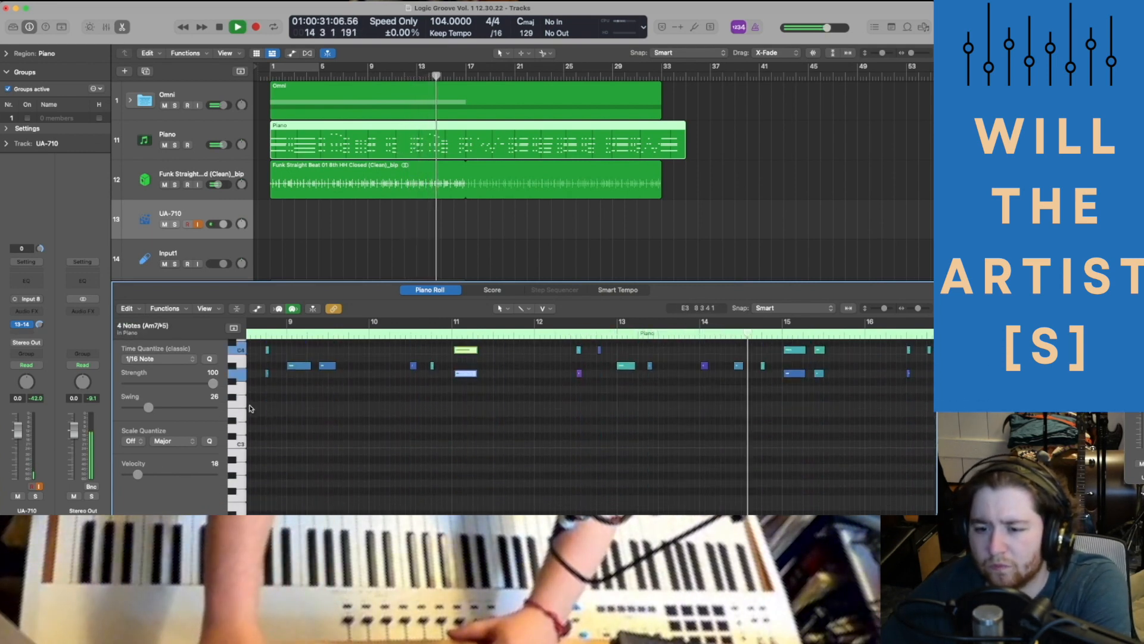
pyautogui.scroll(5, 407, 385)
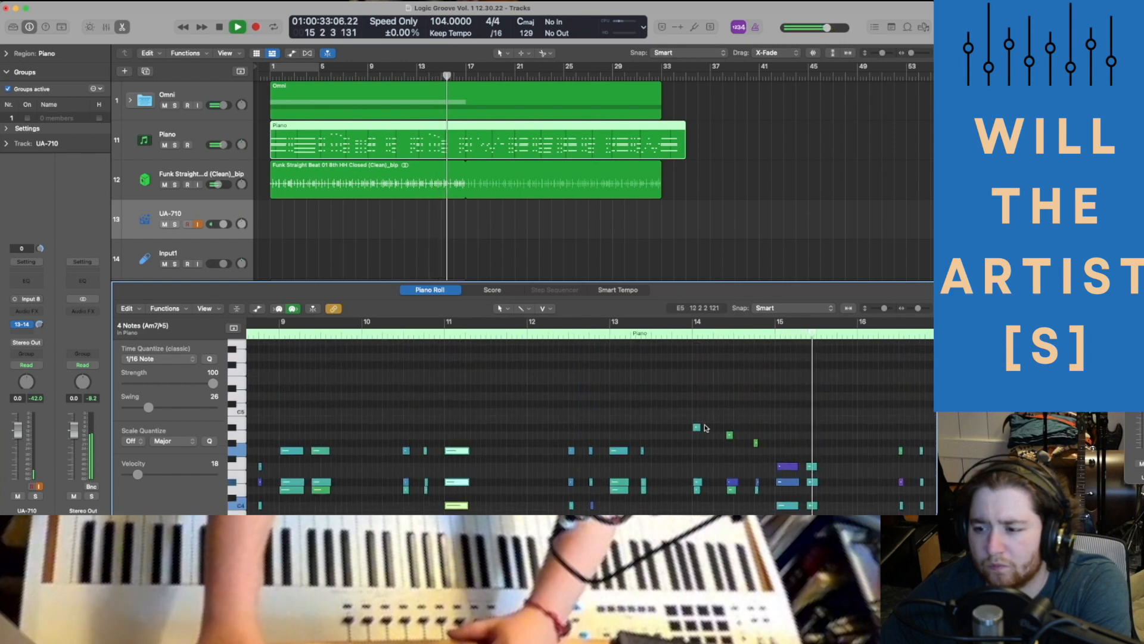
pyautogui.moveTo(730, 436); pyautogui.dragTo(752, 439)
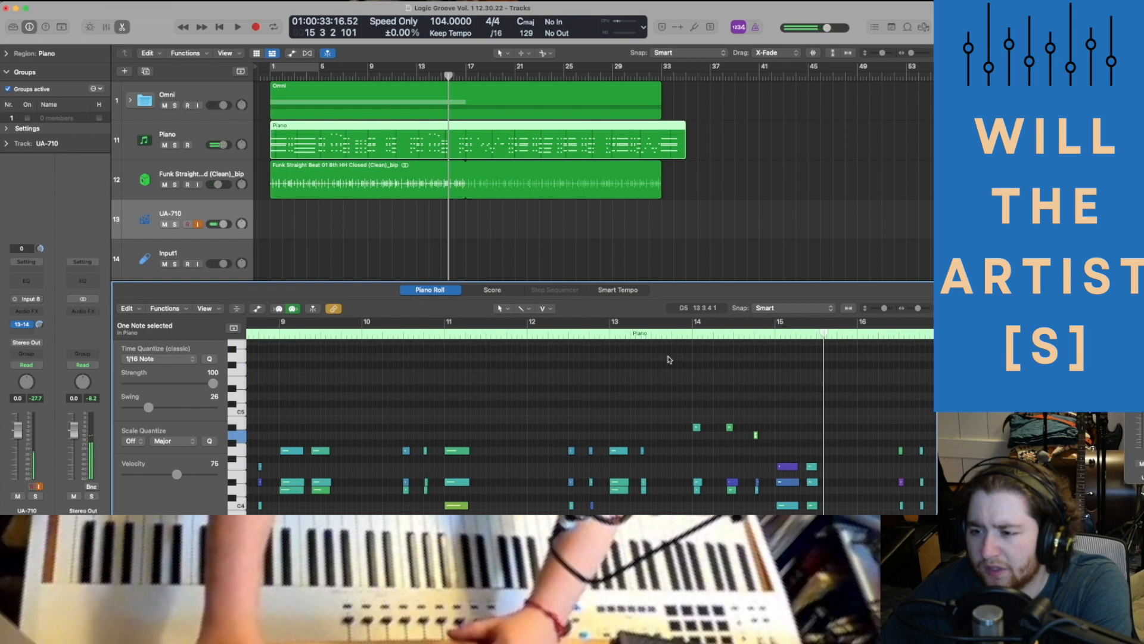
pyautogui.doubleClick(668, 335)
# Listen to the piano part from bar 14 to bar 25 while checking its chords and notes.
pyautogui.hscroll(5, 716, 449)
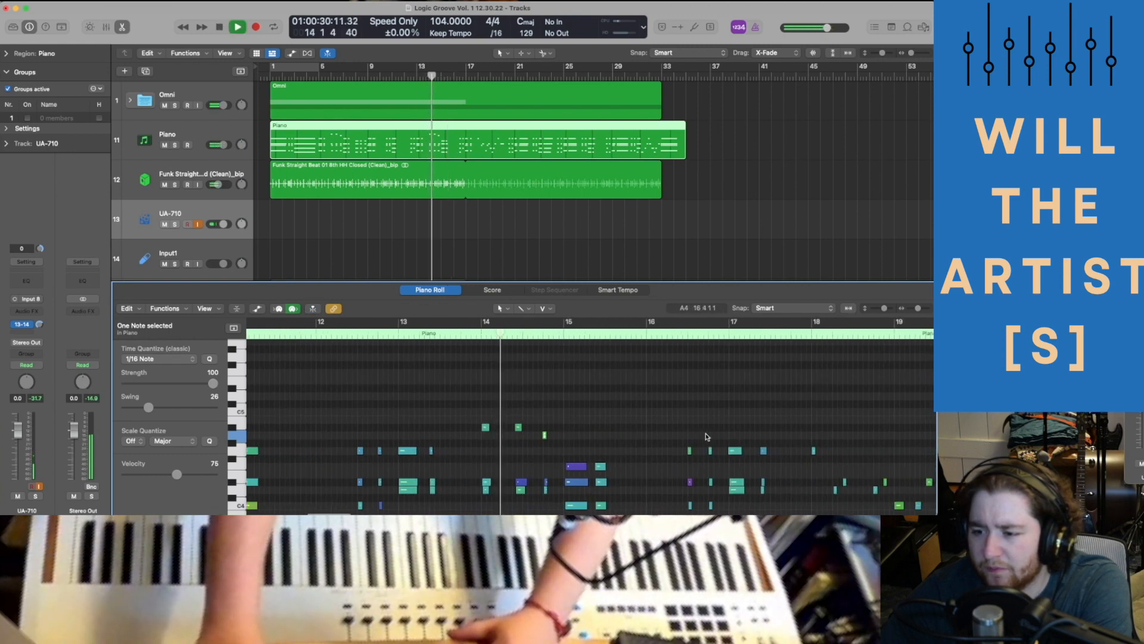
pyautogui.hscroll(3, 707, 437)
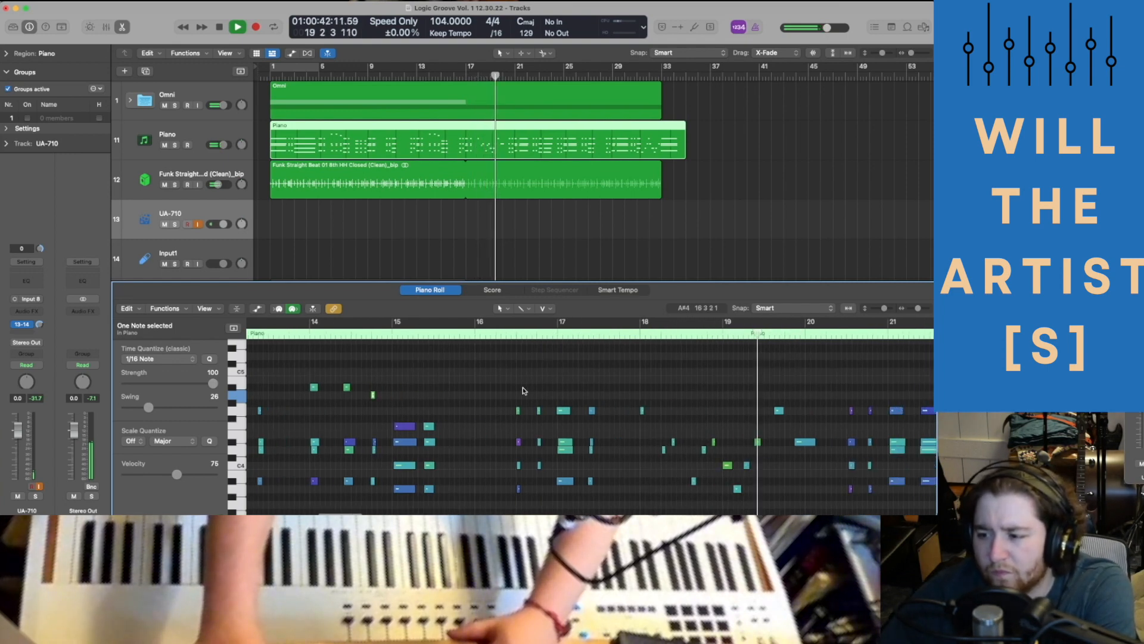
pyautogui.press('super+Left')
pyautogui.press('super+Left')
pyautogui.press('super+Left')
pyautogui.hscroll(4, 524, 391)
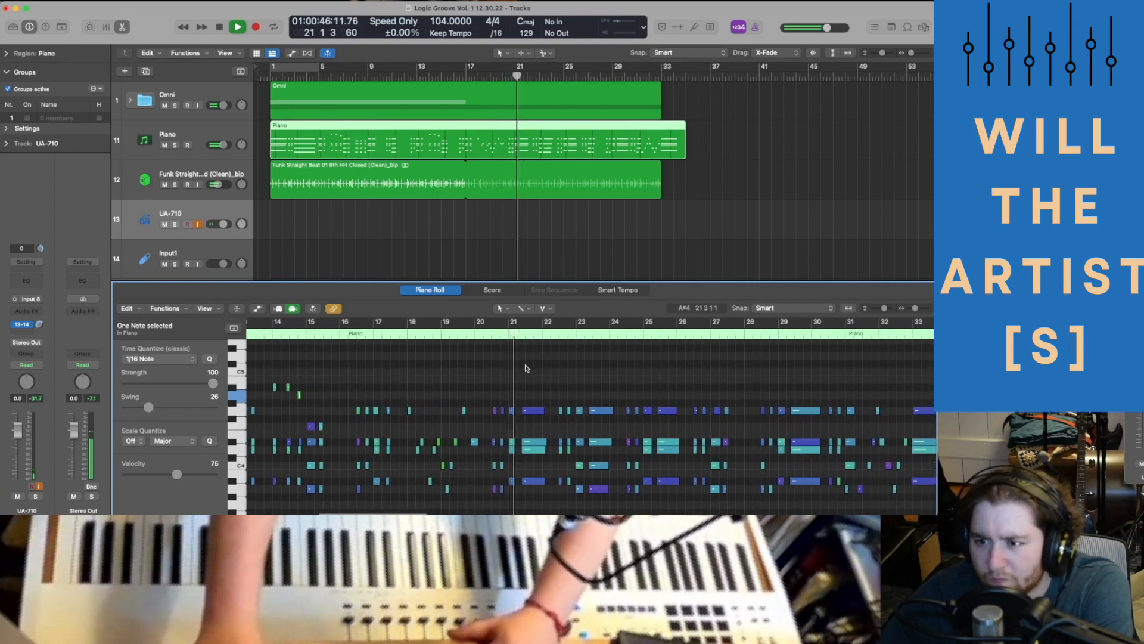
pyautogui.scroll(-3, 525, 389)
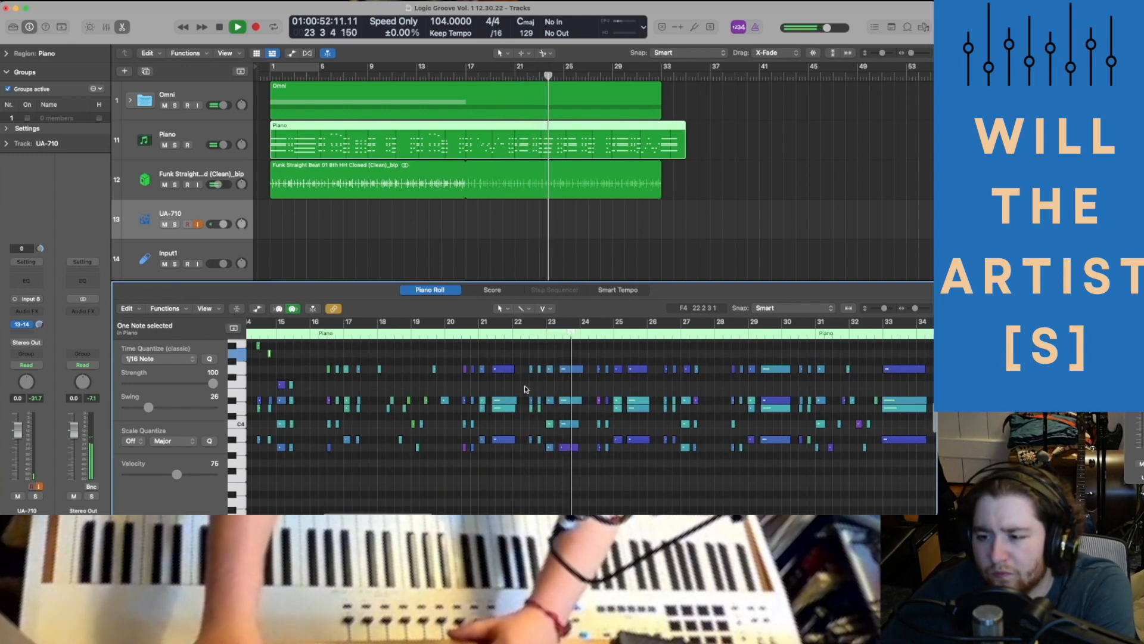
pyautogui.press('super+Right')
pyautogui.press('super+Right')
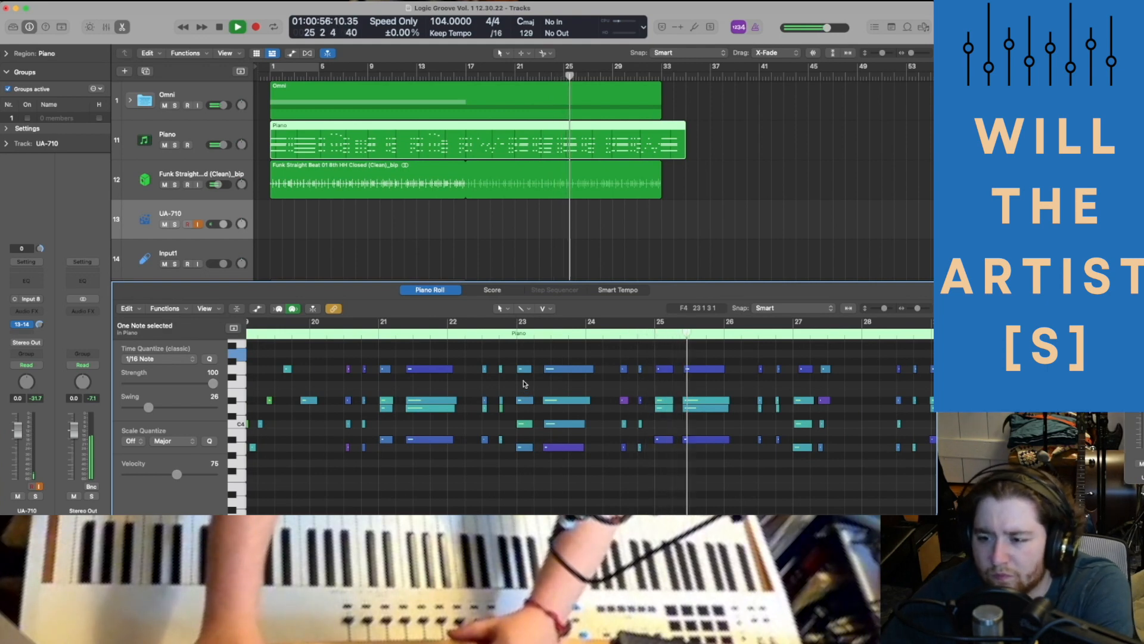
# Split the Piano region at bar 23, and play the second part through to bar 33.
pyautogui.click(509, 336)
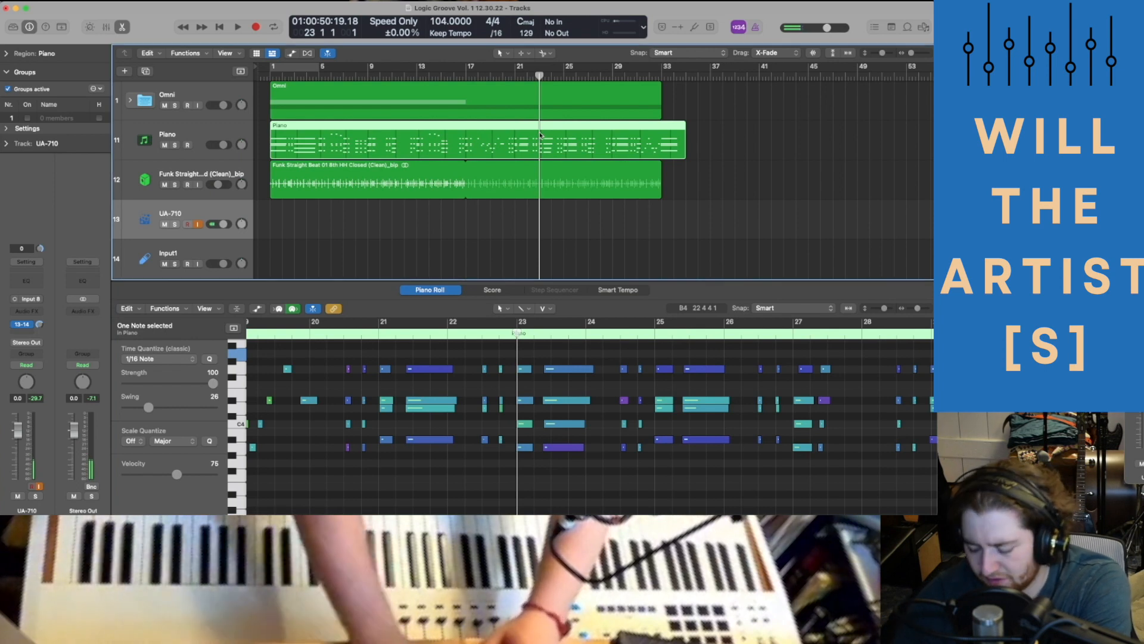
pyautogui.press('super+t')
pyautogui.click(544, 191)
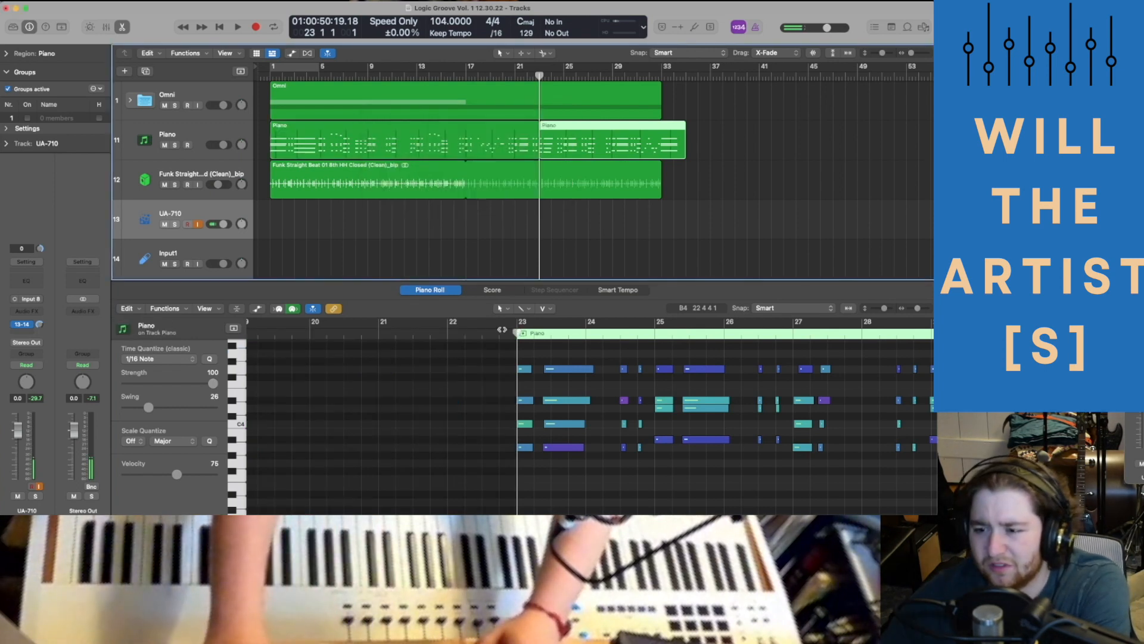
pyautogui.press('space')
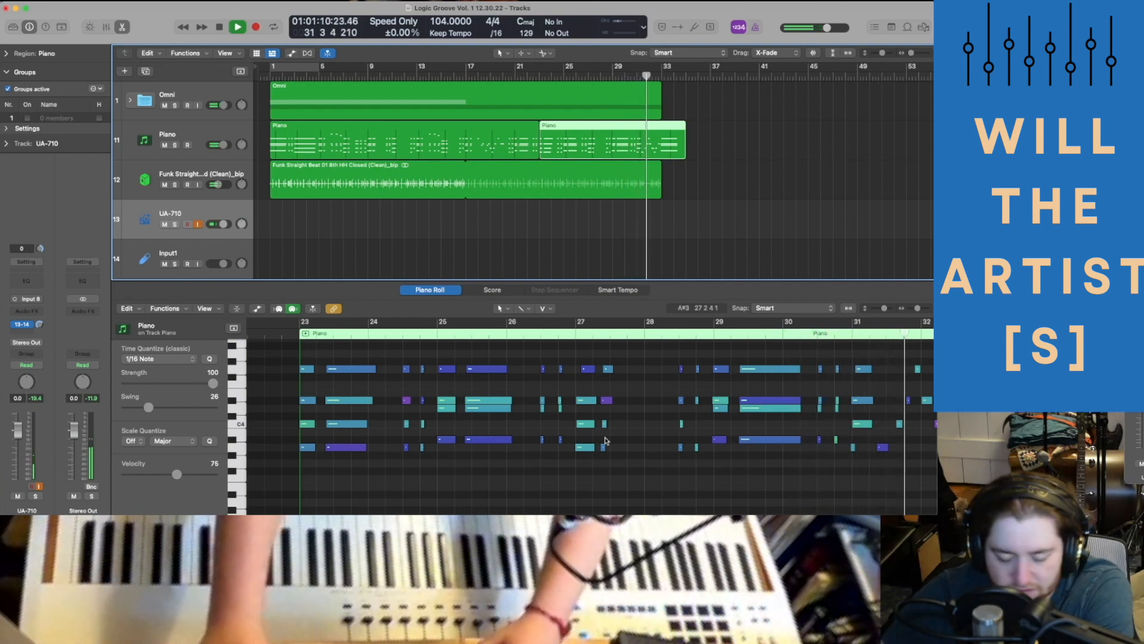
pyautogui.moveTo(745, 498)
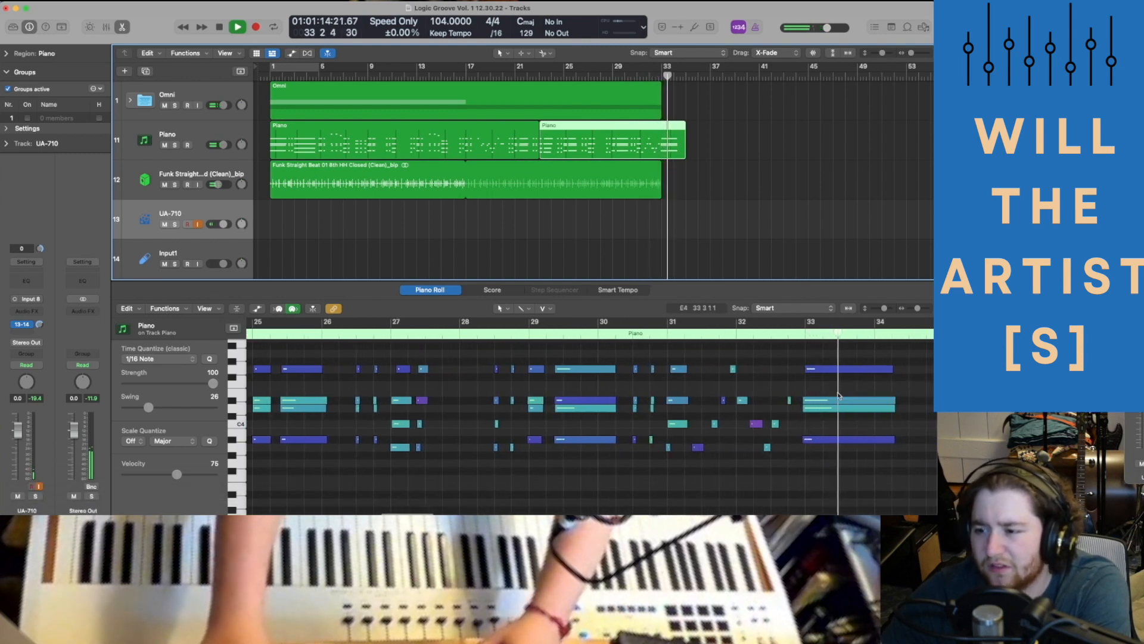
pyautogui.press('space')
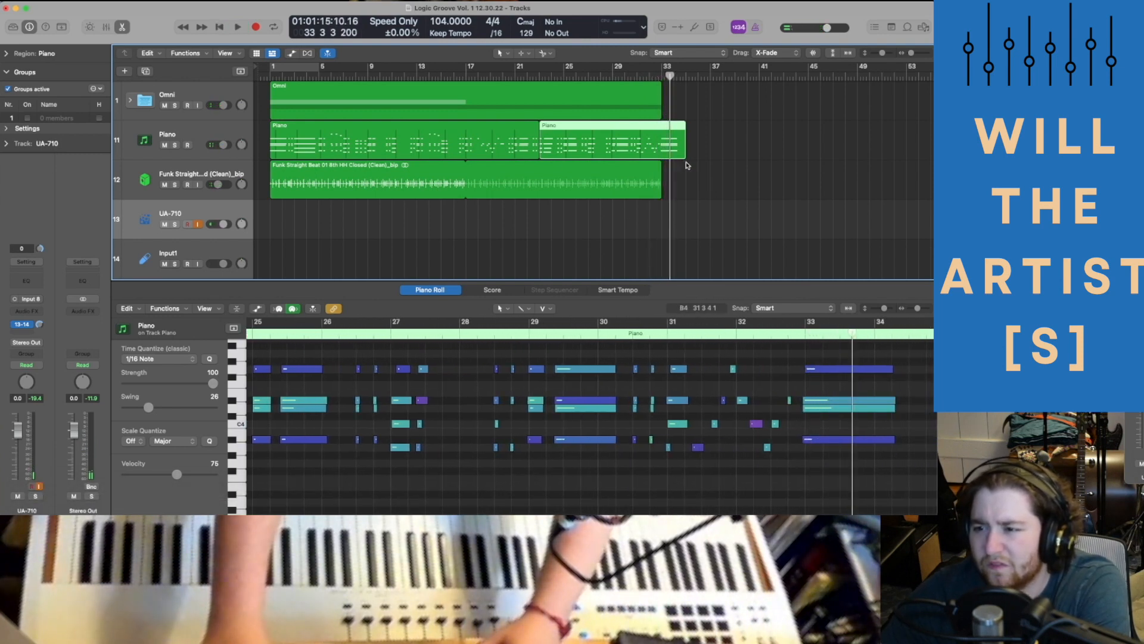
# Trim the end of the second Piano region to bar 31 so it is eight bars long.
pyautogui.moveTo(683, 153); pyautogui.dragTo(637, 159)
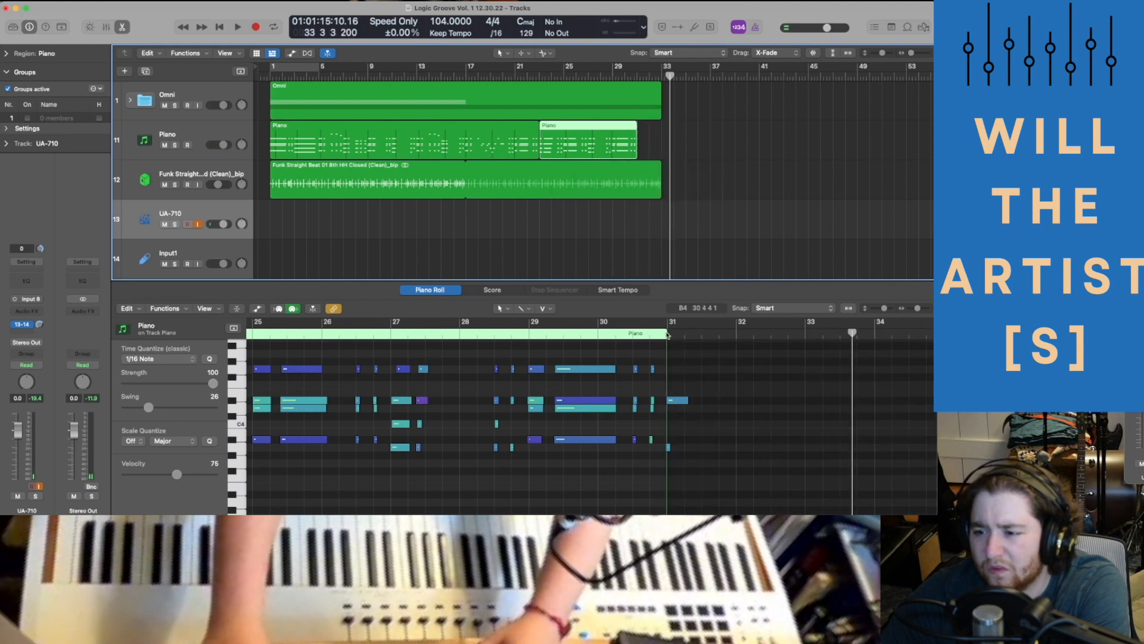
pyautogui.scroll(6, 641, 148)
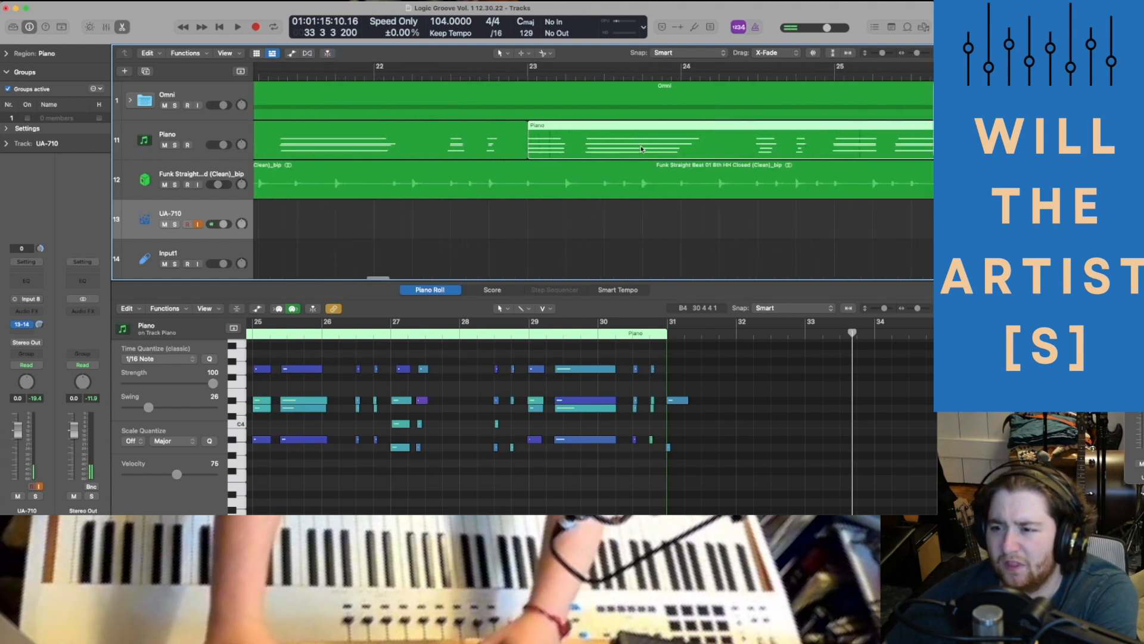
pyautogui.hscroll(6, 641, 149)
pyautogui.scroll(-5, 642, 149)
pyautogui.click(621, 155)
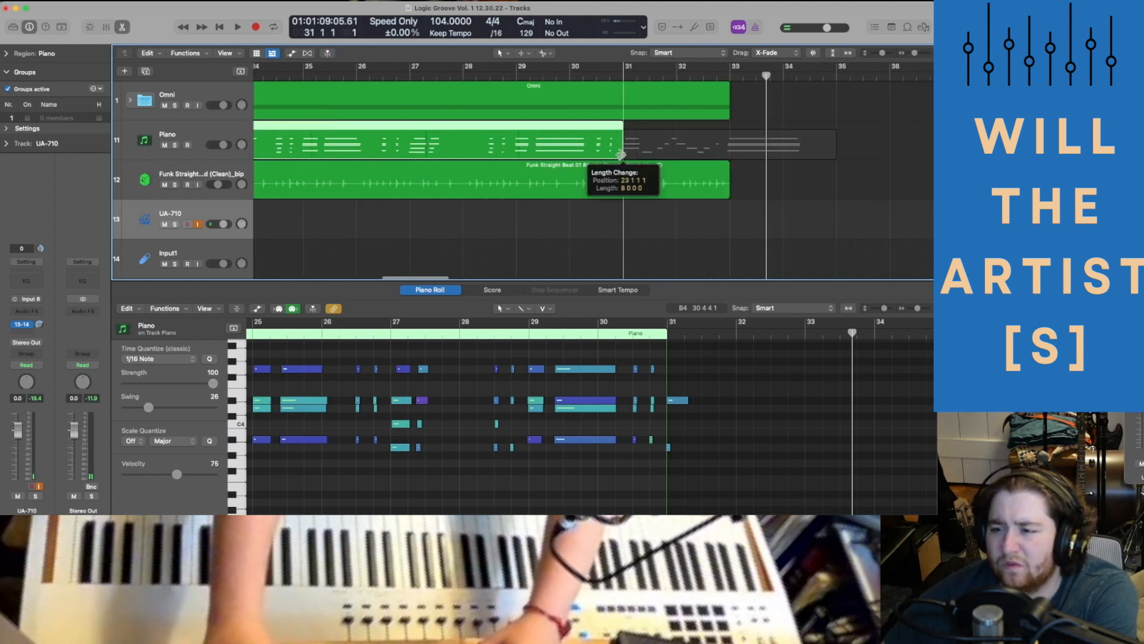
pyautogui.moveTo(620, 155); pyautogui.dragTo(622, 155)
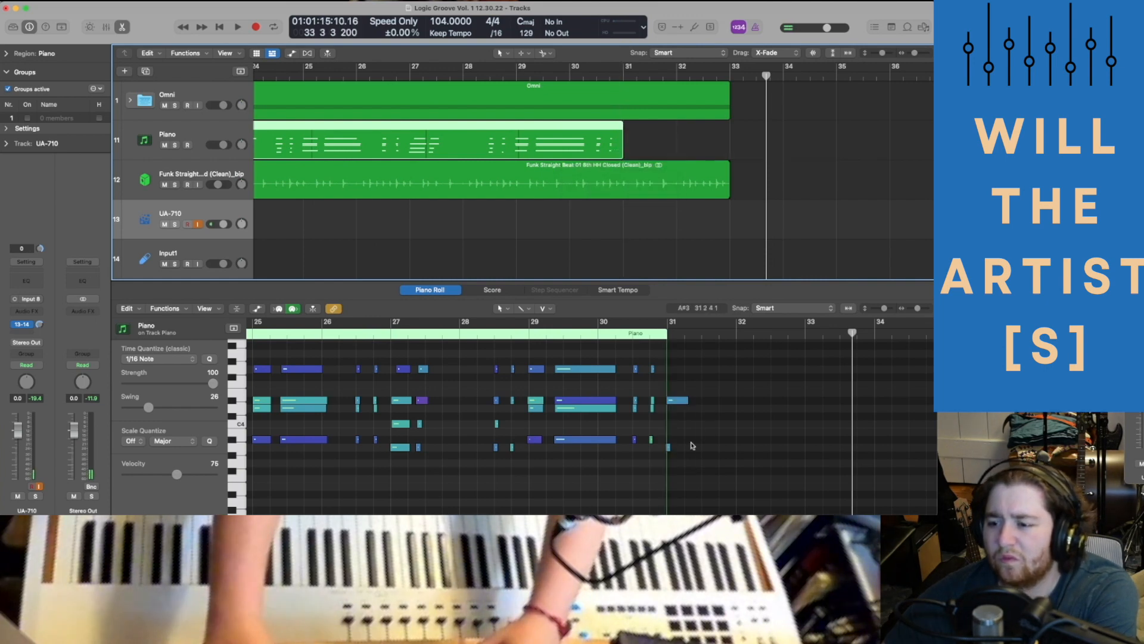
# Delete the two leftover notes at bar 31 beyond the trimmed Piano region, and play from bar 23.
pyautogui.click(664, 460)
pyautogui.moveTo(668, 444); pyautogui.dragTo(693, 396)
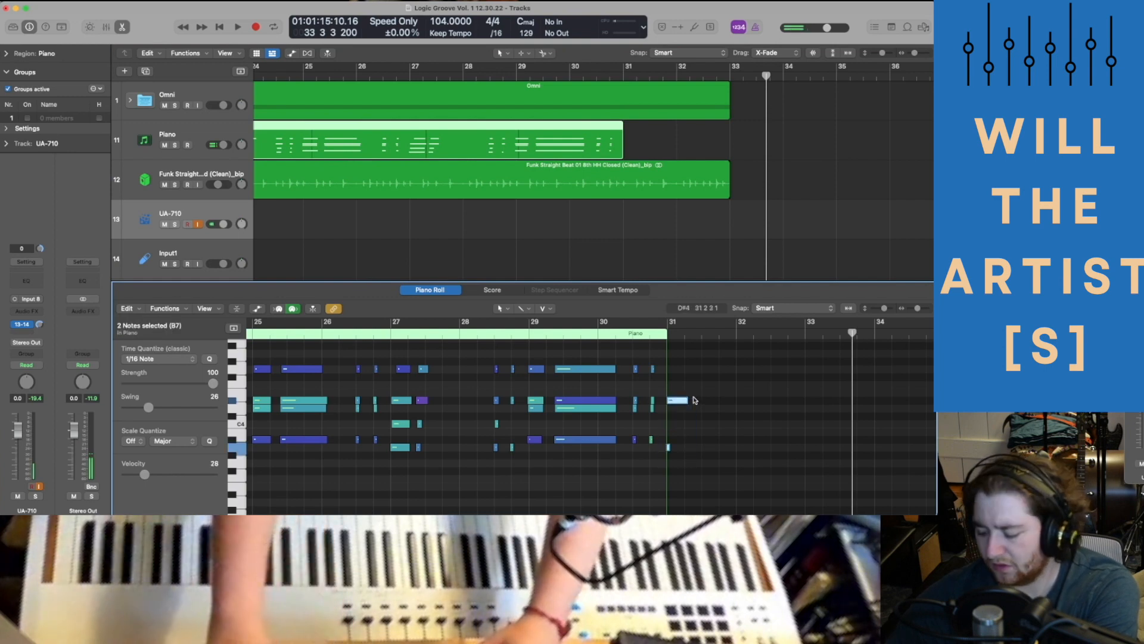
pyautogui.press('Delete')
pyautogui.hscroll(-5, 563, 97)
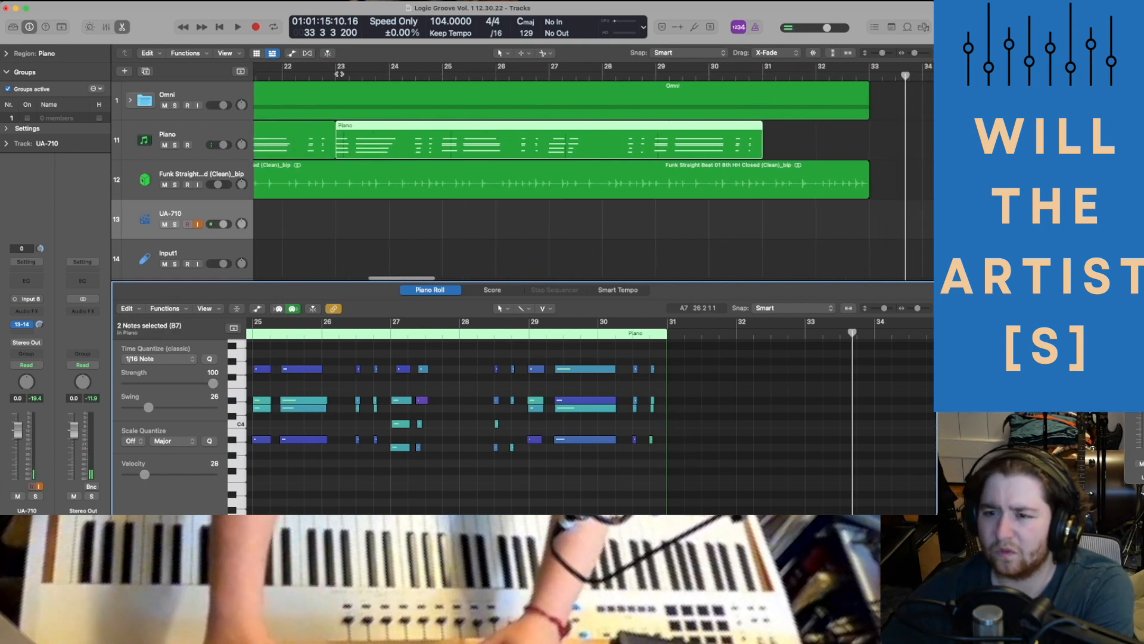
pyautogui.click(339, 74)
pyautogui.press('space')
pyautogui.scroll(-5, 435, 230)
pyautogui.hscroll(-5, 435, 230)
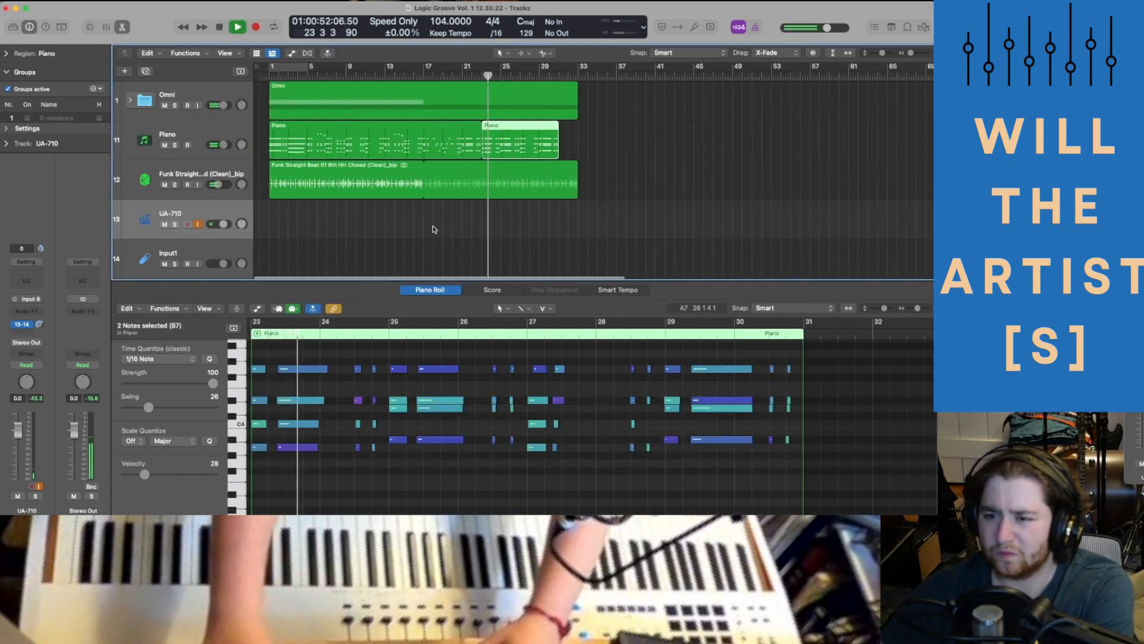
# Move the long Piano region to about bar 32 and the eight-bar Piano region to bar 1, and play from bar 1.
pyautogui.press('space')
pyautogui.moveTo(386, 140); pyautogui.dragTo(684, 138)
pyautogui.moveTo(519, 136); pyautogui.dragTo(311, 134)
pyautogui.press('Return')
pyautogui.press('space')
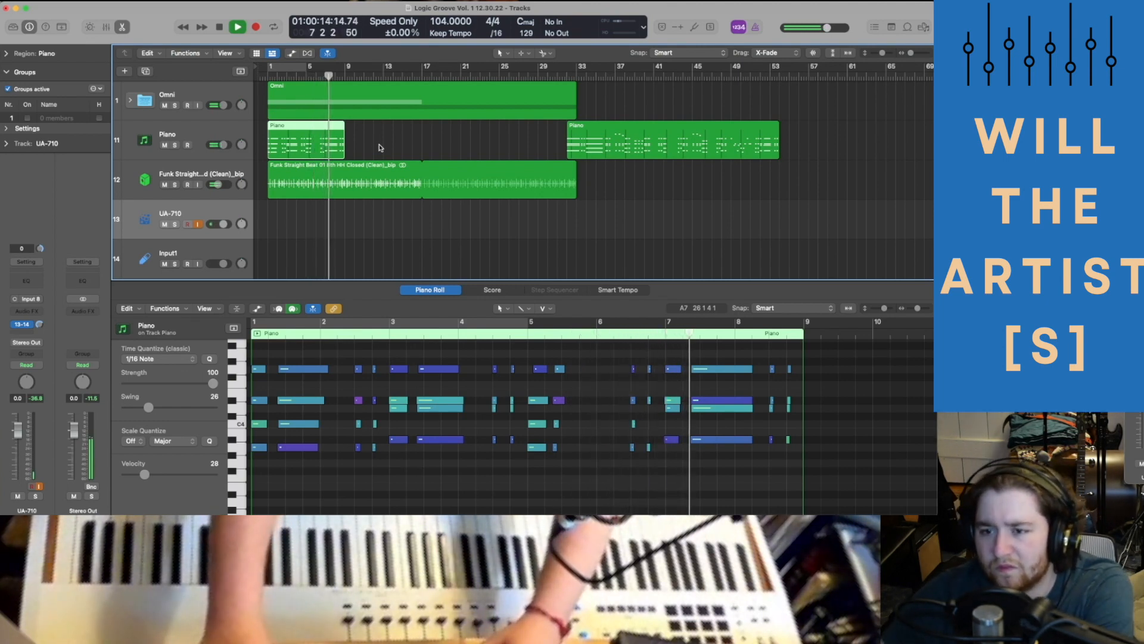
# Place the eight-bar Piano region at bar 17 and the long Piano region back at bar 1, and play from bar 1.
pyautogui.moveTo(313, 146); pyautogui.dragTo(379, 152)
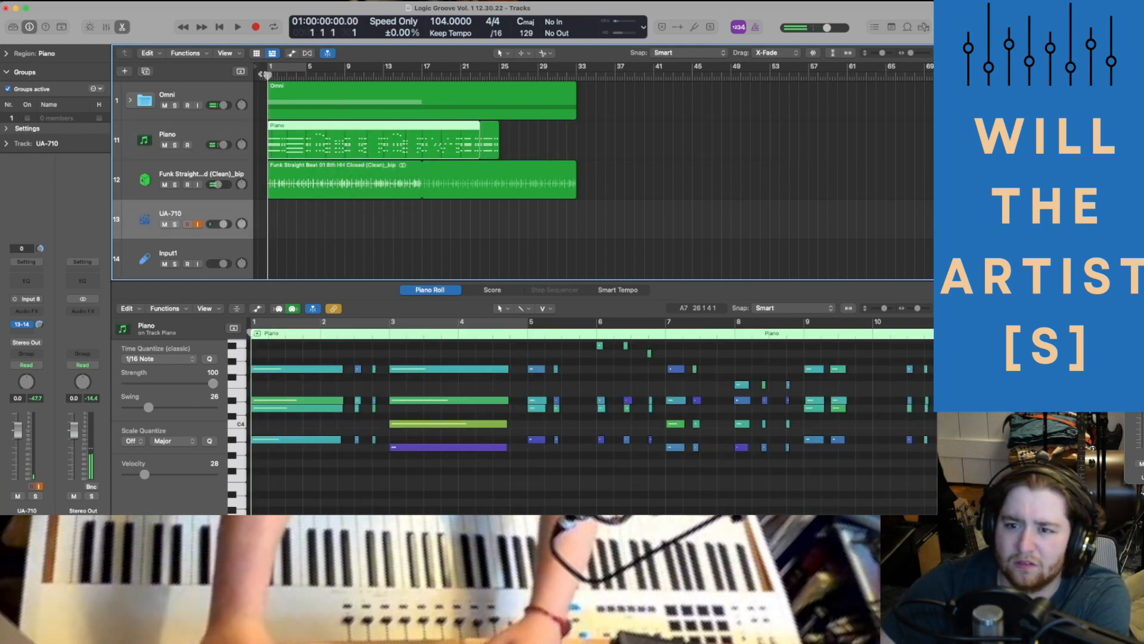
pyautogui.press('space')
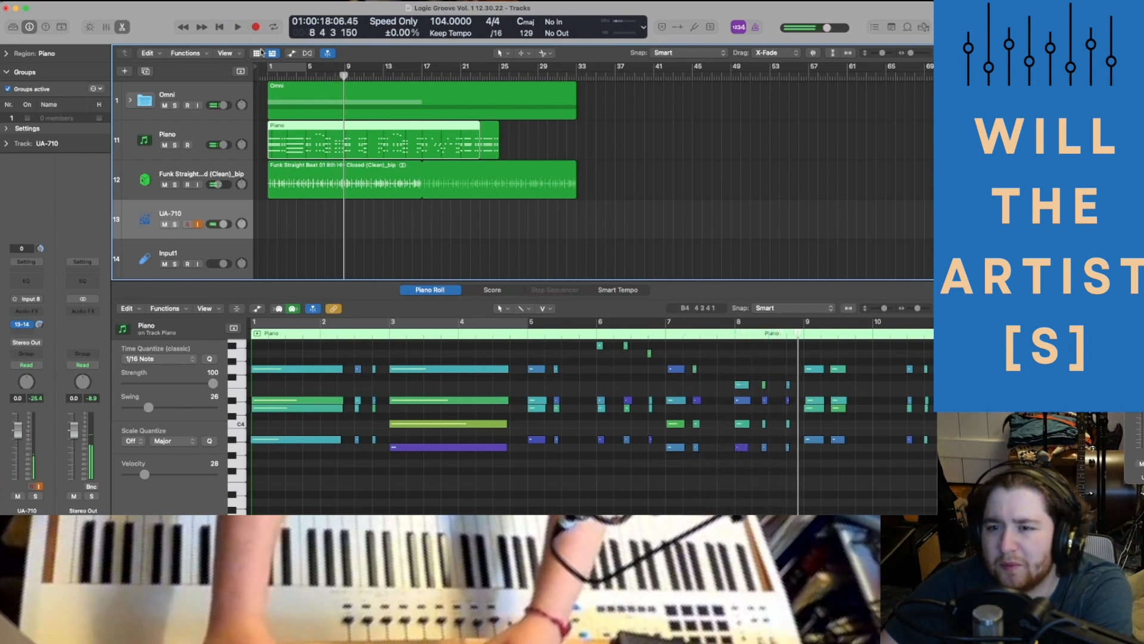
pyautogui.press('Return')
pyautogui.press('space')
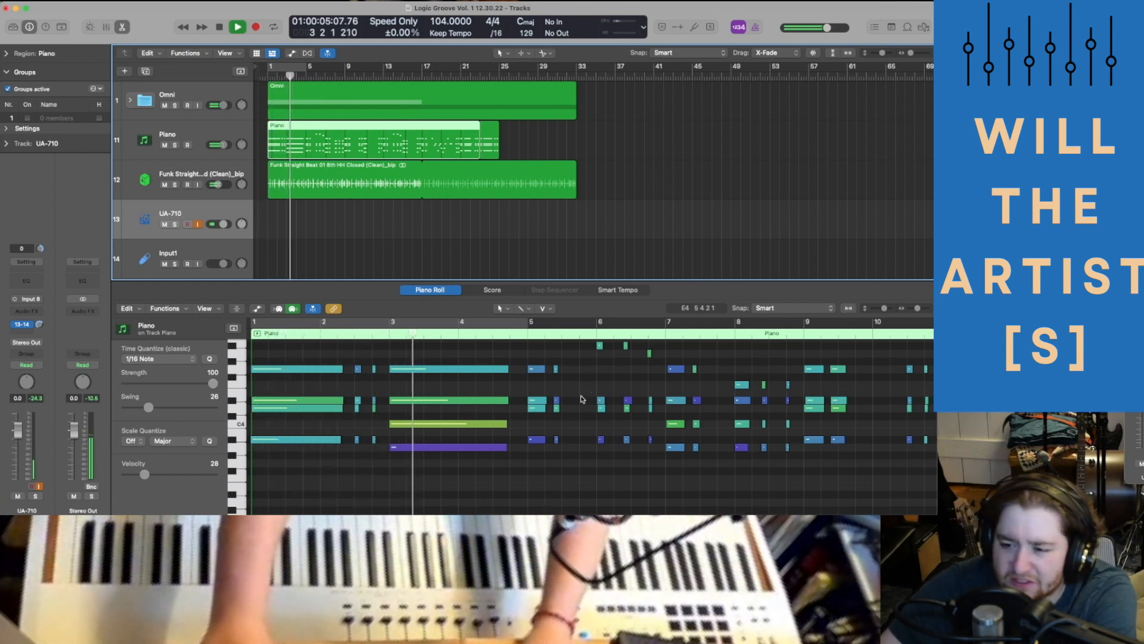
# Remove the short four-note chord that follows the longer chord in bar 7 of the piano part.
pyautogui.hscroll(5, 570, 423)
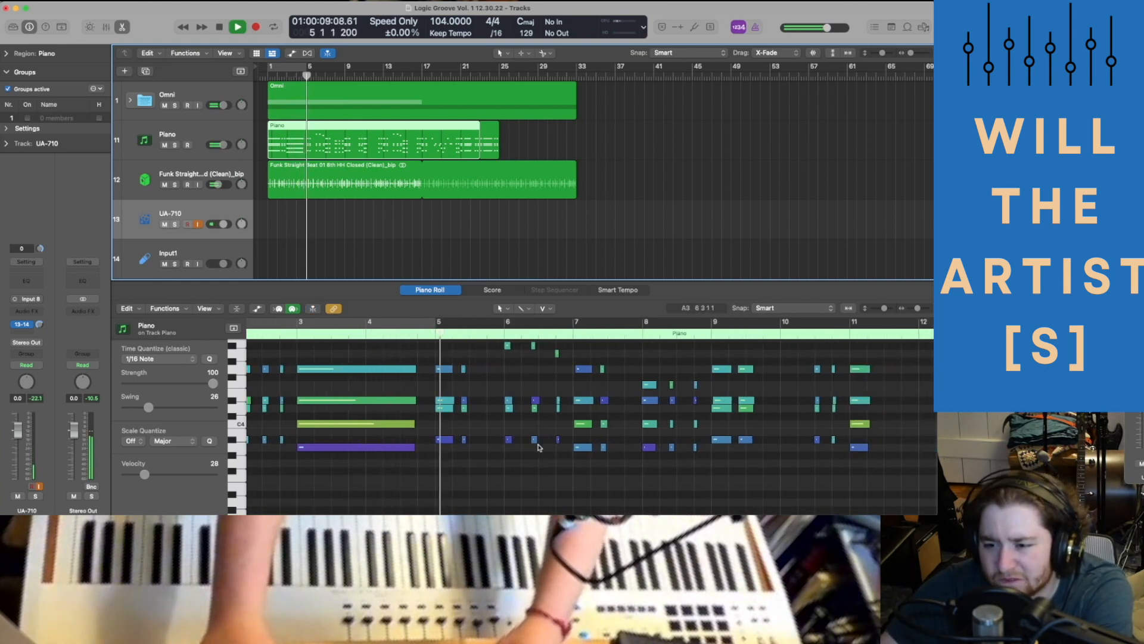
pyautogui.hscroll(5, 536, 447)
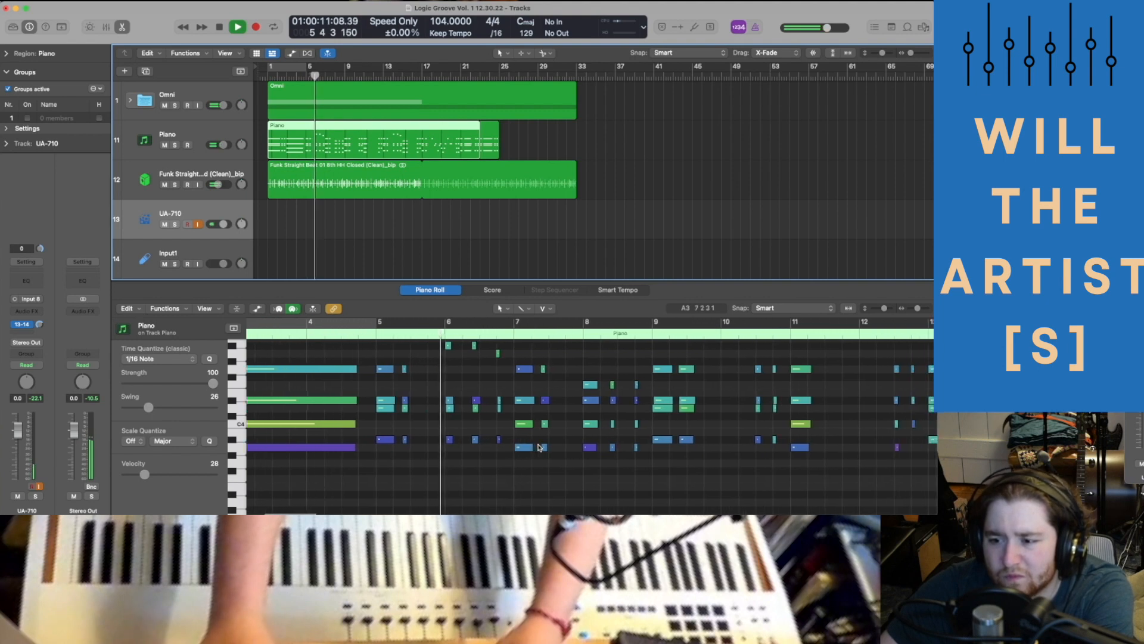
pyautogui.hscroll(4, 530, 447)
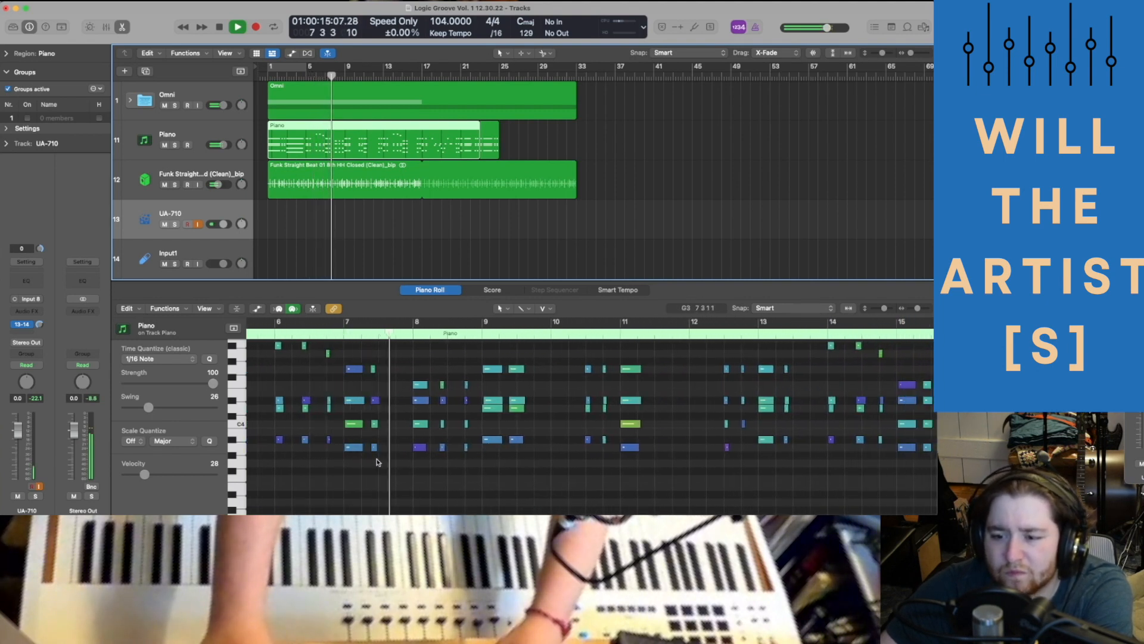
pyautogui.moveTo(376, 462); pyautogui.dragTo(391, 356)
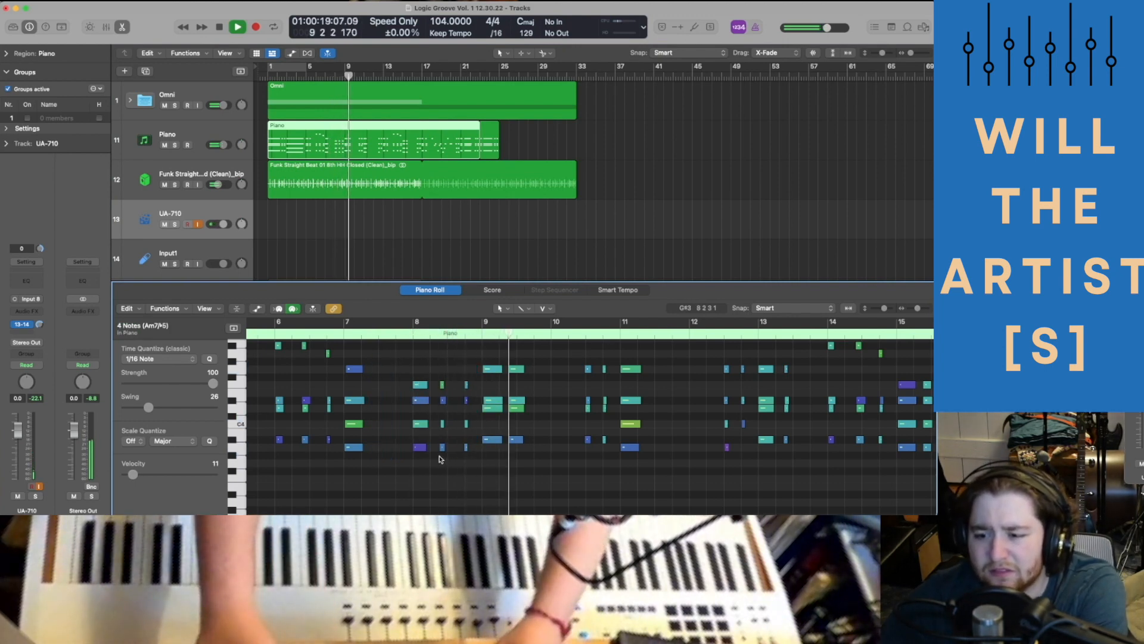
# Lengthen the four notes of the chord at bar 7 to about one and a half beats, and play from just before bar 6.
pyautogui.scroll(2, 365, 335)
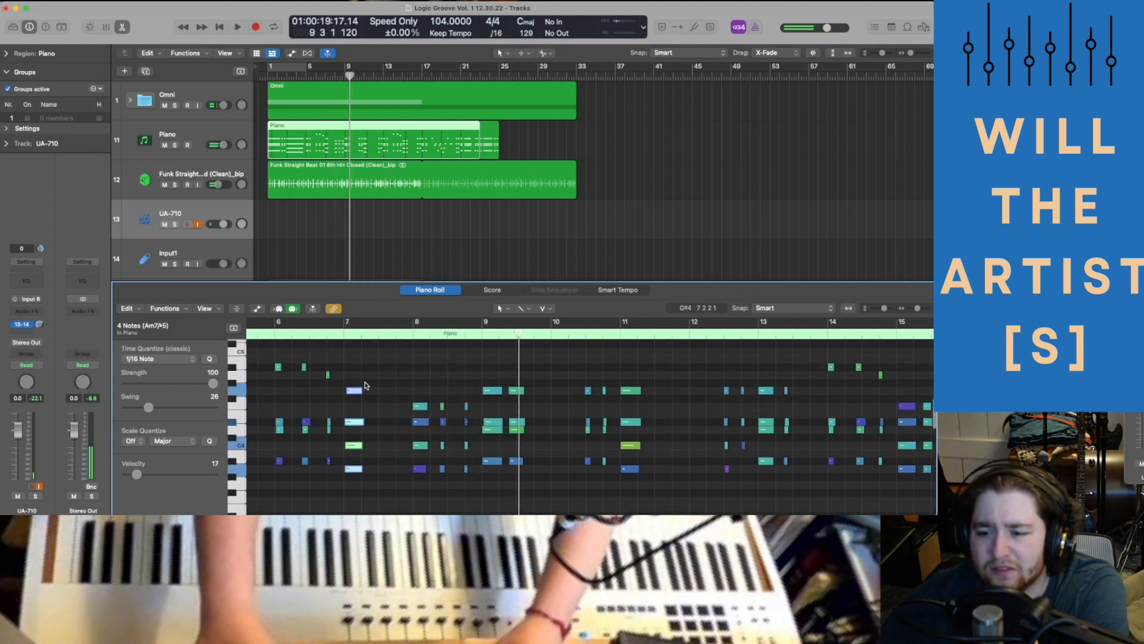
pyautogui.moveTo(362, 393); pyautogui.dragTo(373, 393)
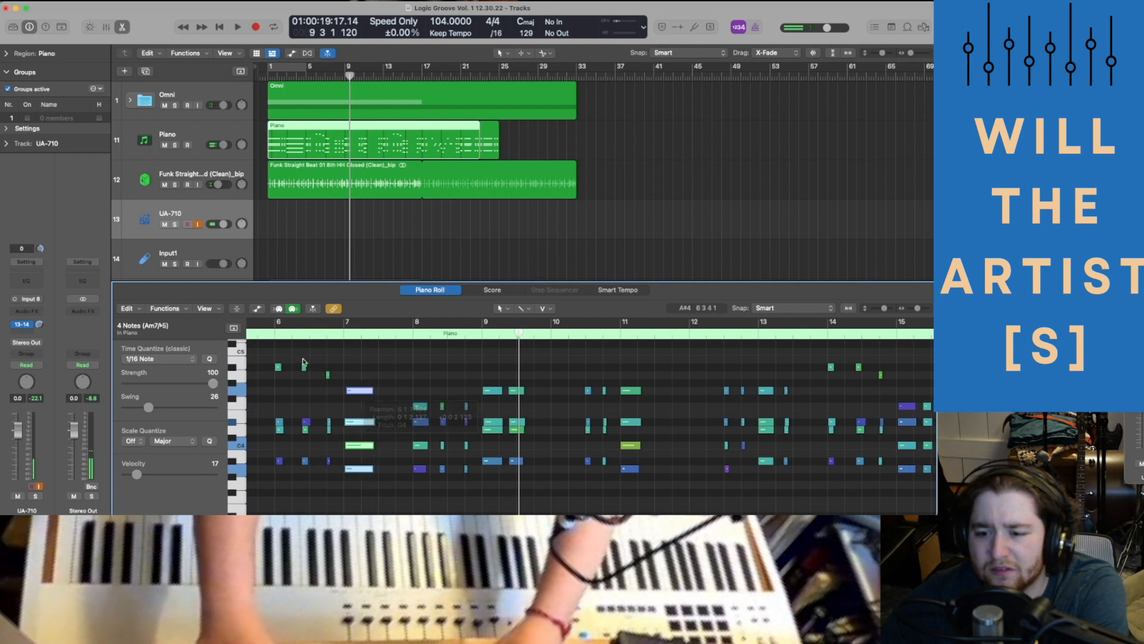
pyautogui.doubleClick(258, 335)
pyautogui.click(378, 352)
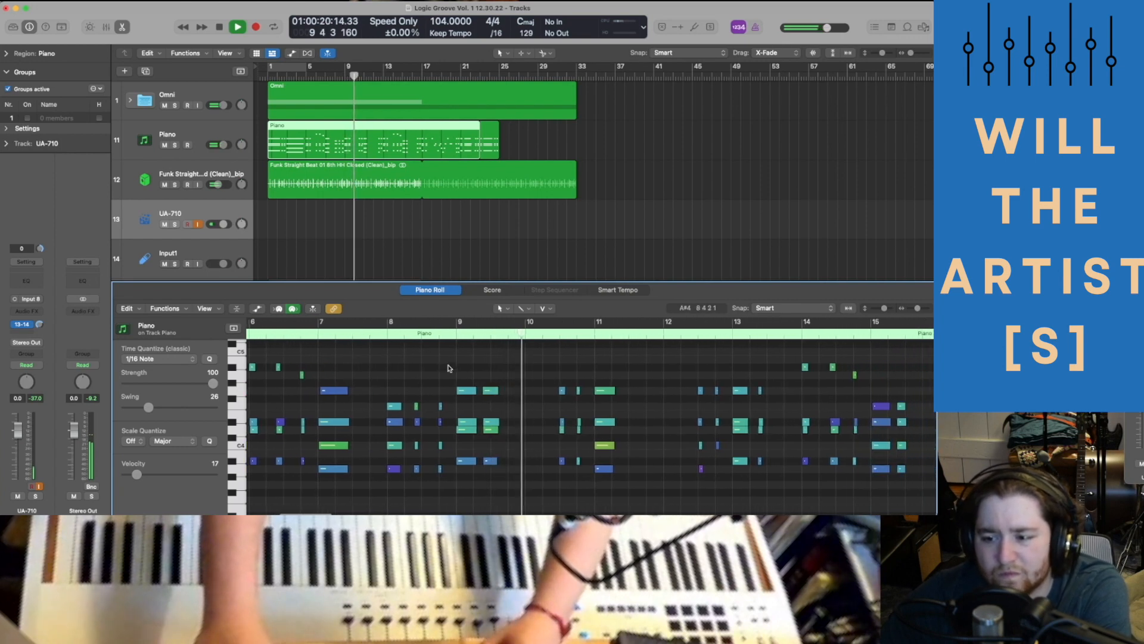
# Delete the second four-note chord in bar 9 of the piano part, and play from bar 1.
pyautogui.moveTo(489, 370); pyautogui.dragTo(490, 473)
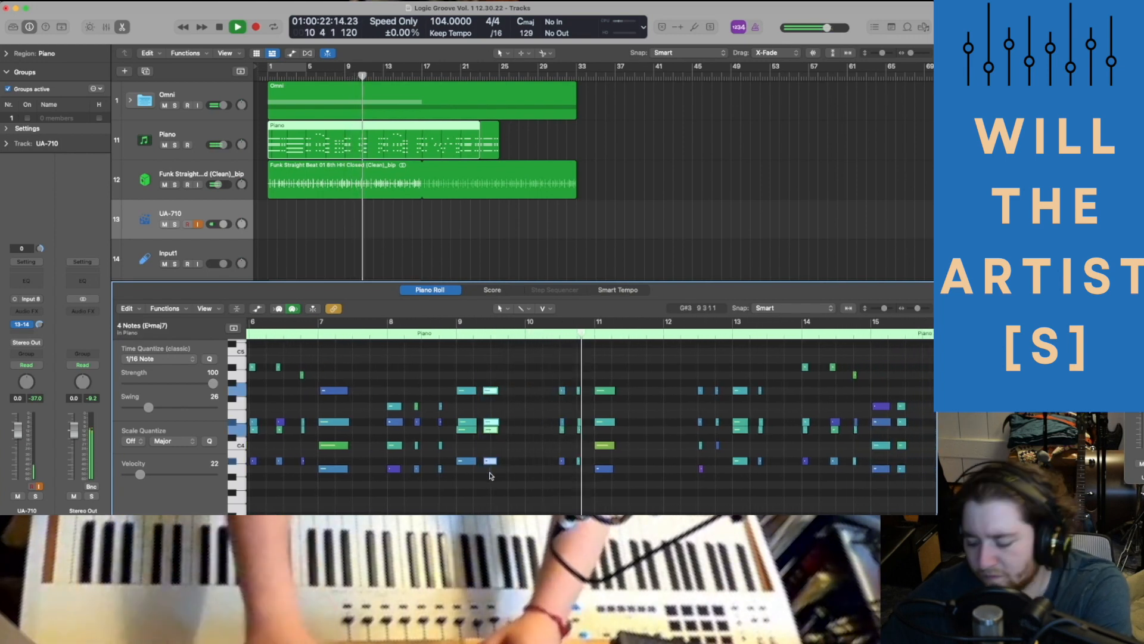
pyautogui.press('Delete')
pyautogui.hscroll(-6, 435, 333)
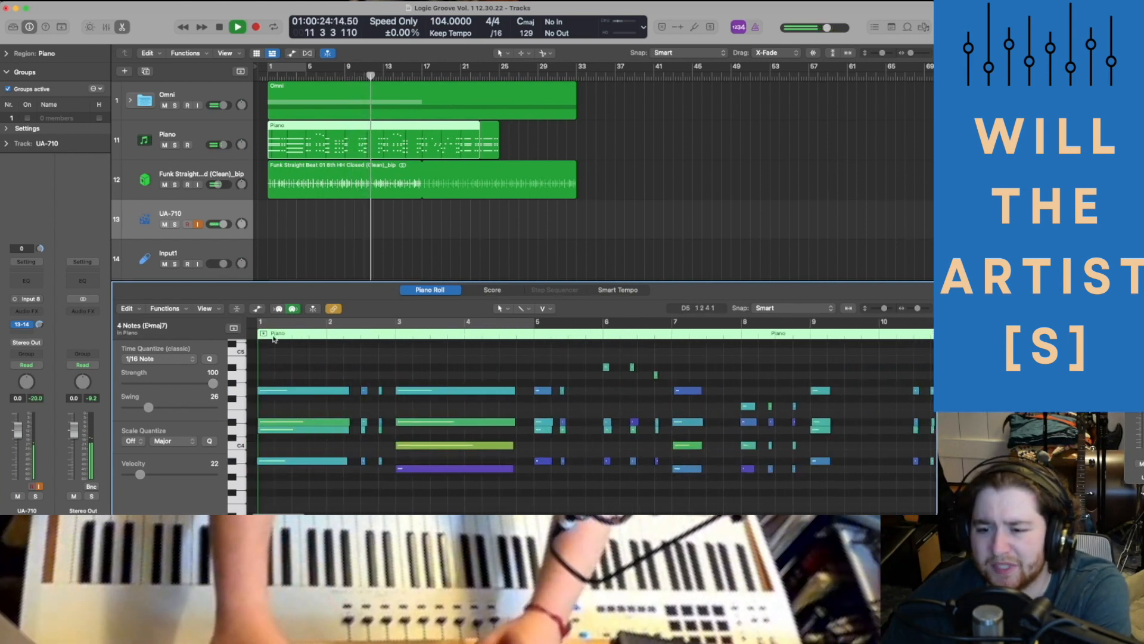
pyautogui.click(258, 331)
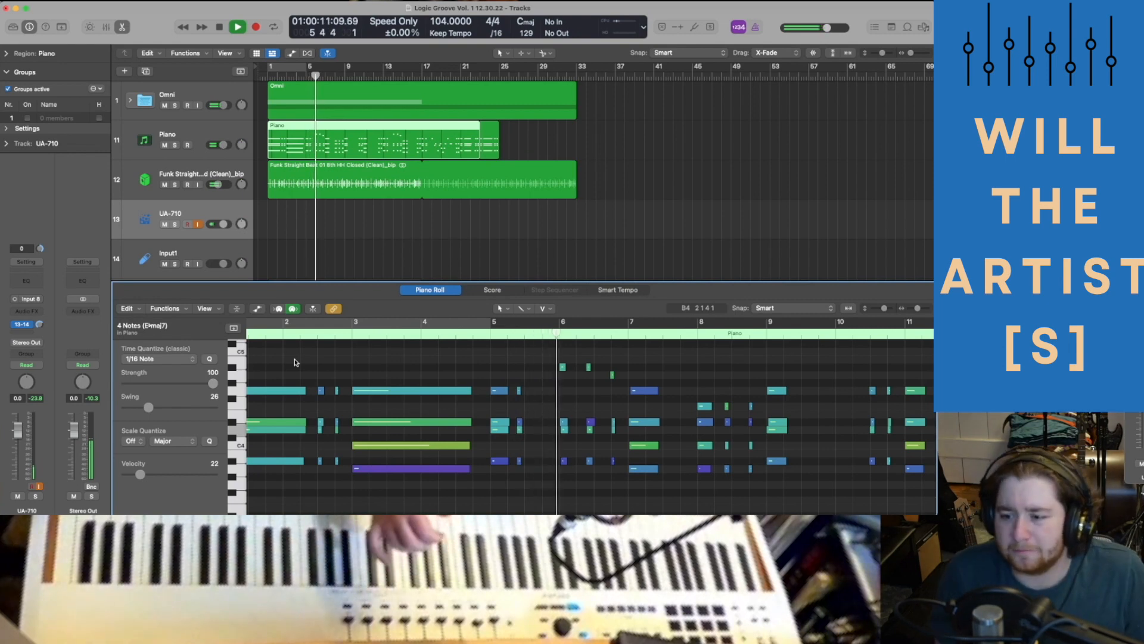
# Remove the short four-note chord that follows the longer chord in bar 5 of the piano part.
pyautogui.click(396, 334)
pyautogui.moveTo(515, 379); pyautogui.dragTo(527, 473)
pyautogui.press('Delete')
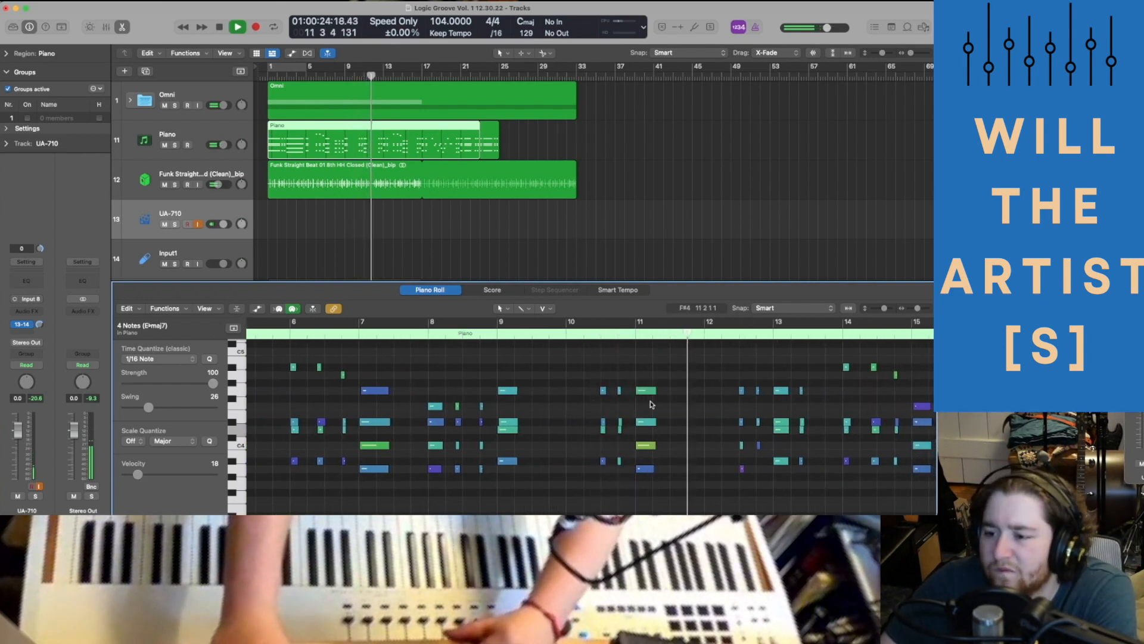
# Try a quantize swing of 97 on the selected four-note chord at bar 11, and play from around bar 10.
pyautogui.press('space')
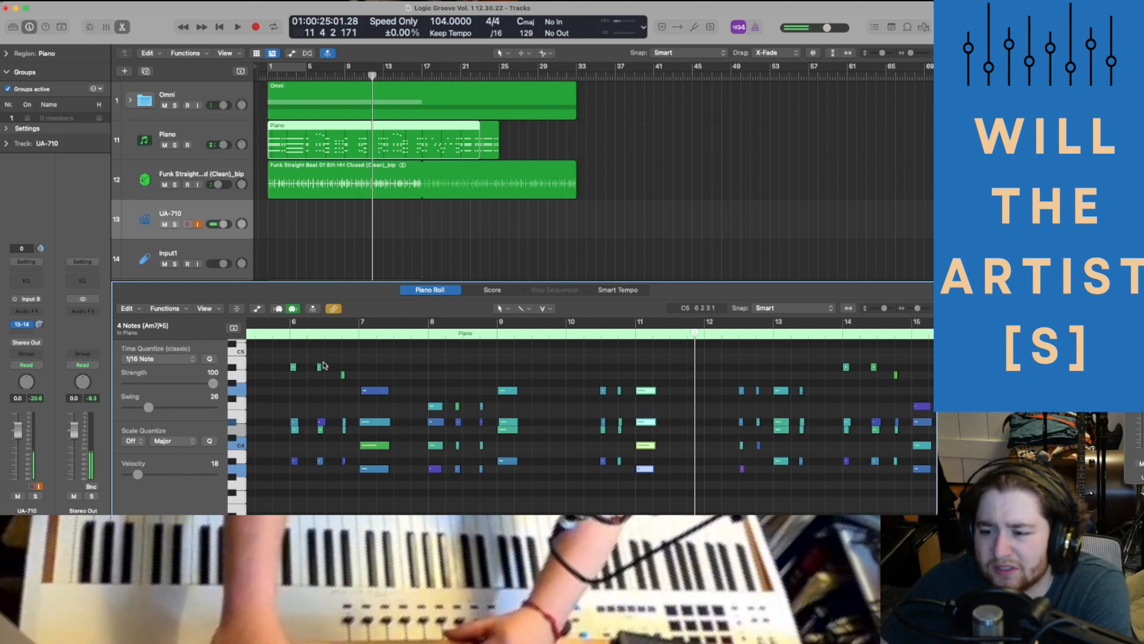
pyautogui.press('space')
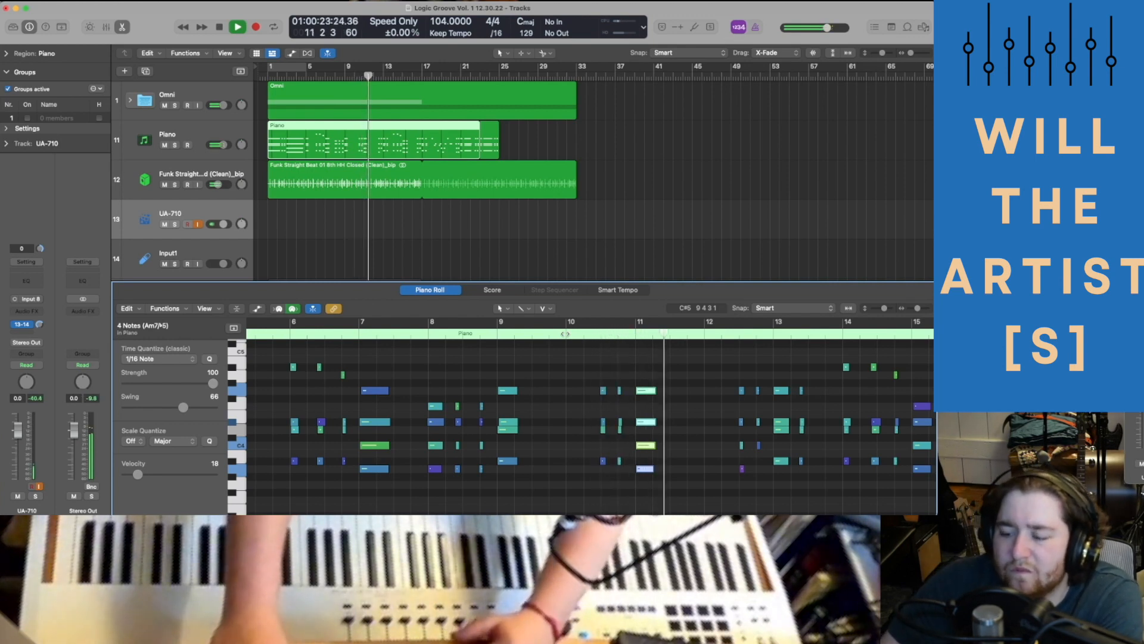
pyautogui.press('space')
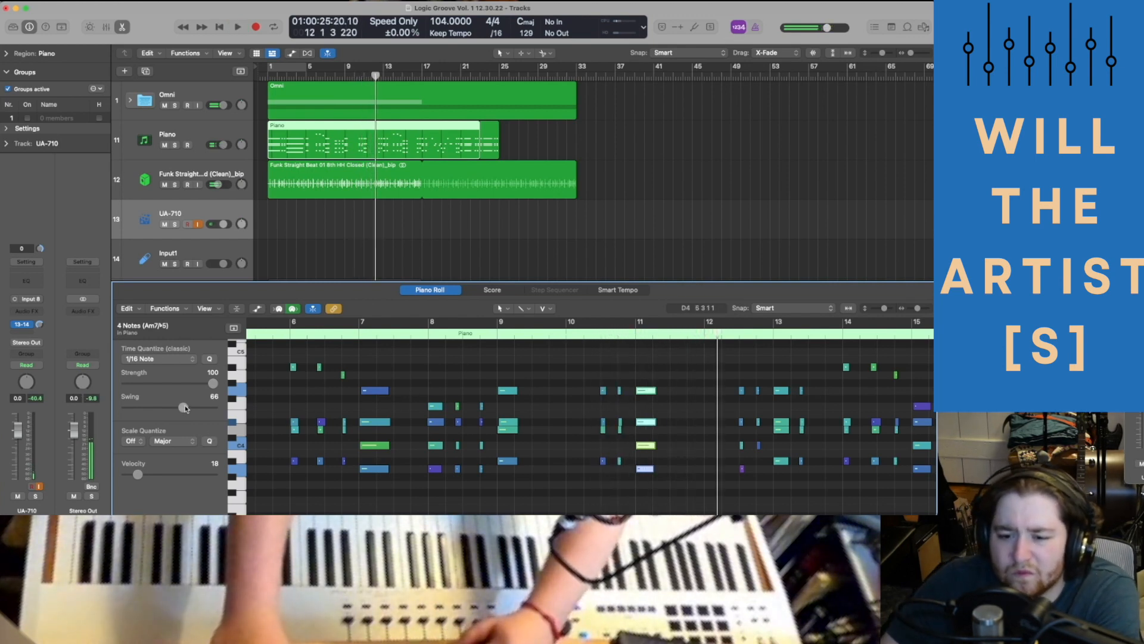
pyautogui.moveTo(185, 406); pyautogui.dragTo(212, 411)
pyautogui.click(599, 334)
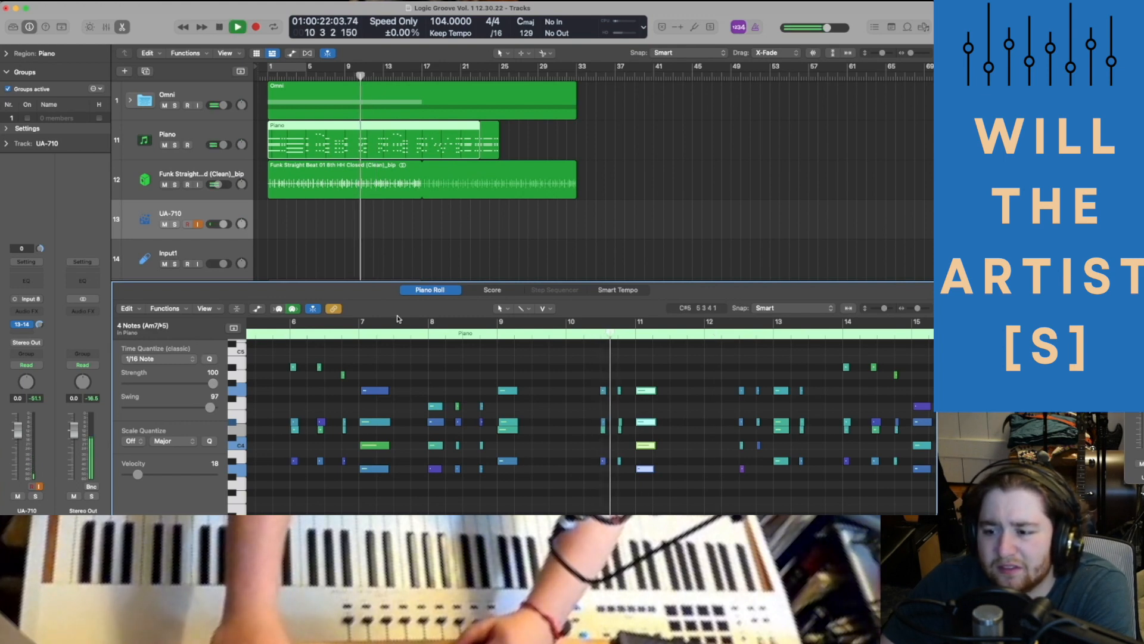
pyautogui.click(542, 333)
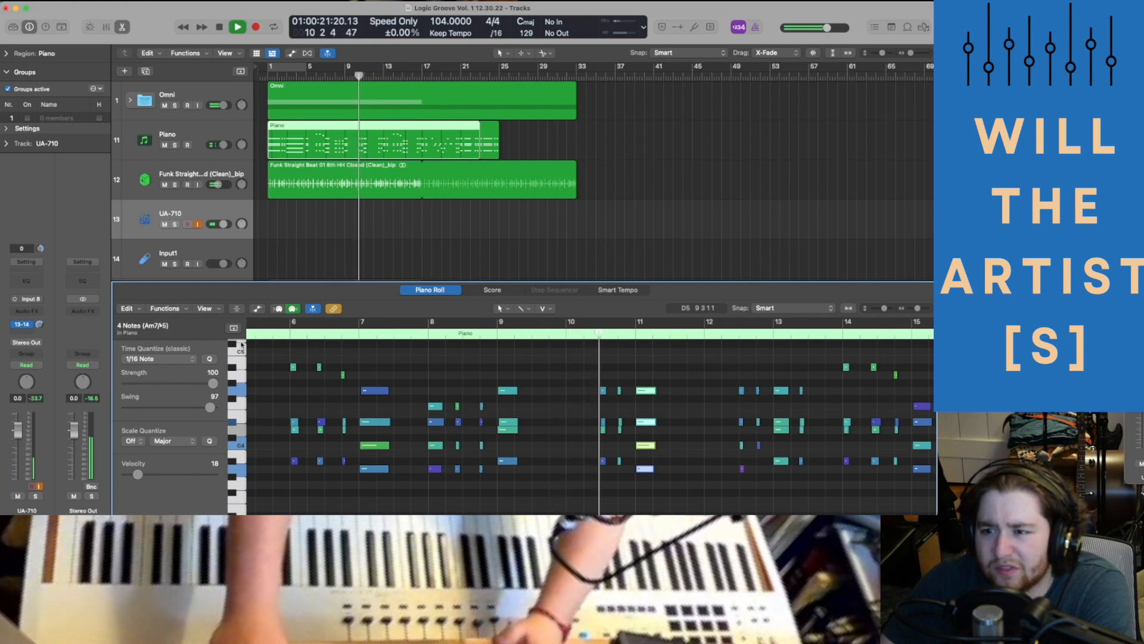
pyautogui.press('space')
# Quantize the four-note chord at bar 11 to 1/16 notes with the swing set to 95.
pyautogui.click(187, 359)
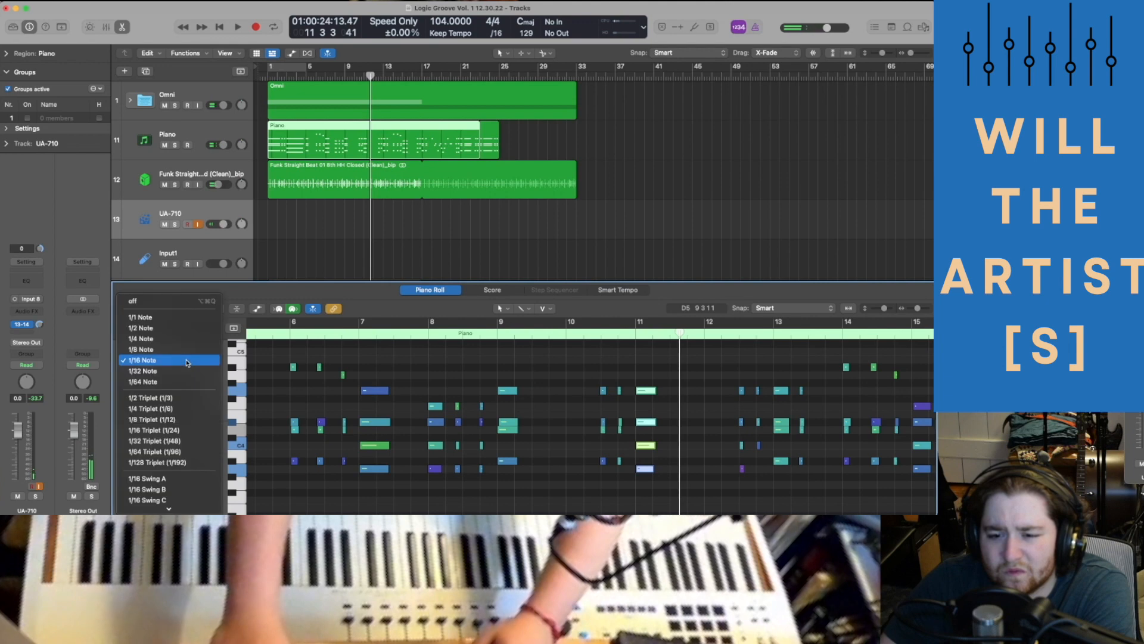
pyautogui.click(168, 361)
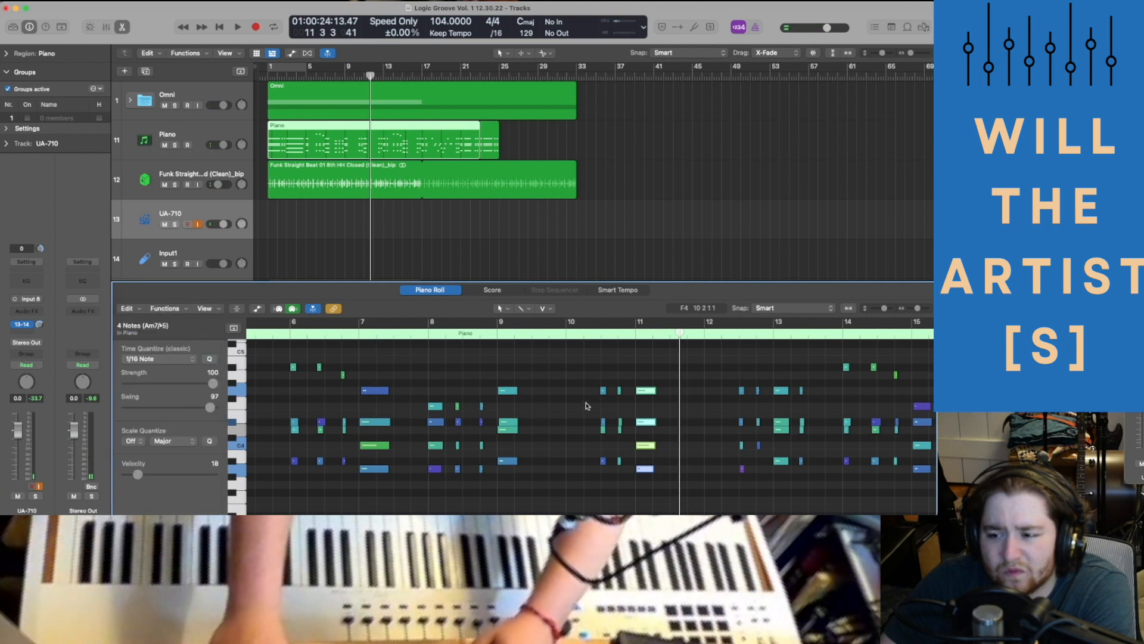
pyautogui.click(649, 406)
pyautogui.moveTo(657, 447); pyautogui.dragTo(658, 448)
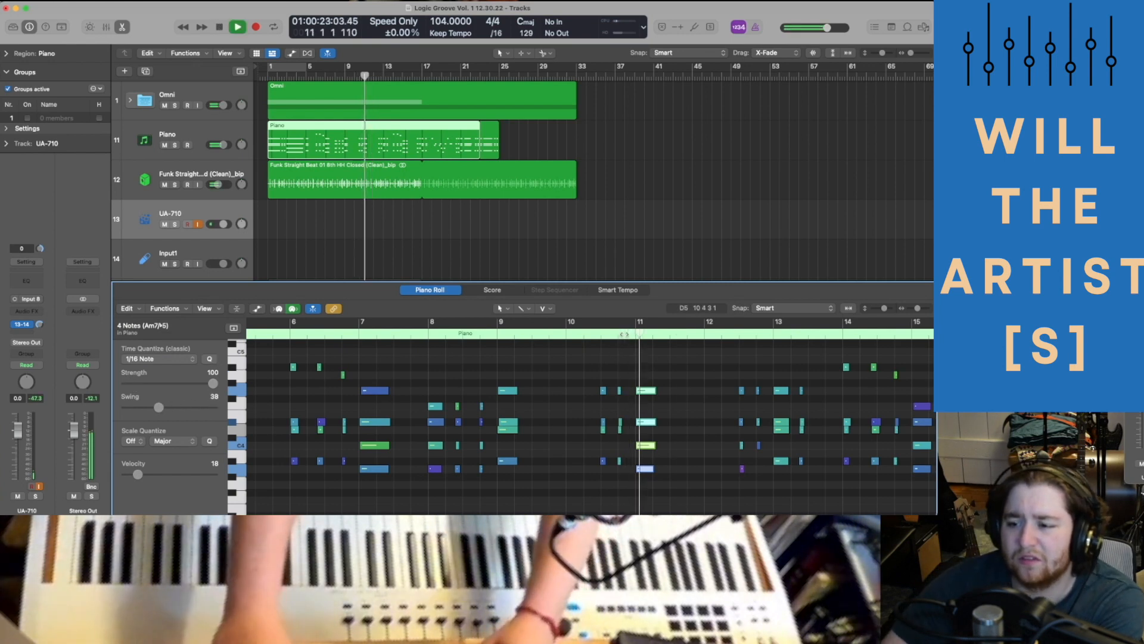
pyautogui.moveTo(162, 408); pyautogui.dragTo(213, 411)
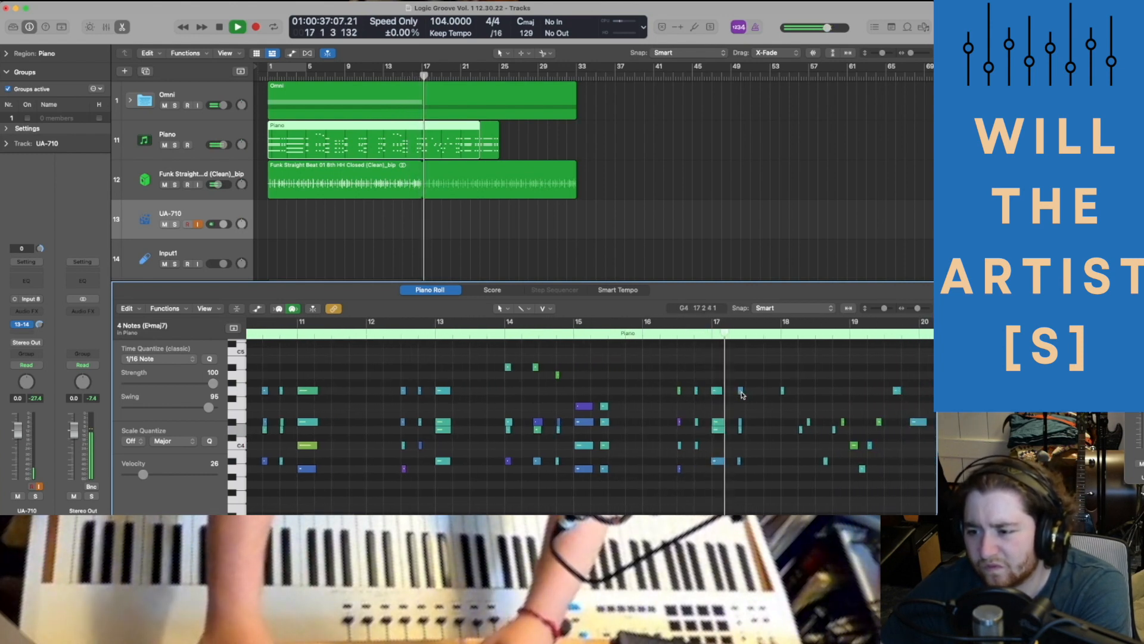
# Remove the short chord that follows the bar 17 piano chord, and move the second piano region to start at bar 23.
pyautogui.moveTo(734, 376); pyautogui.dragTo(750, 493)
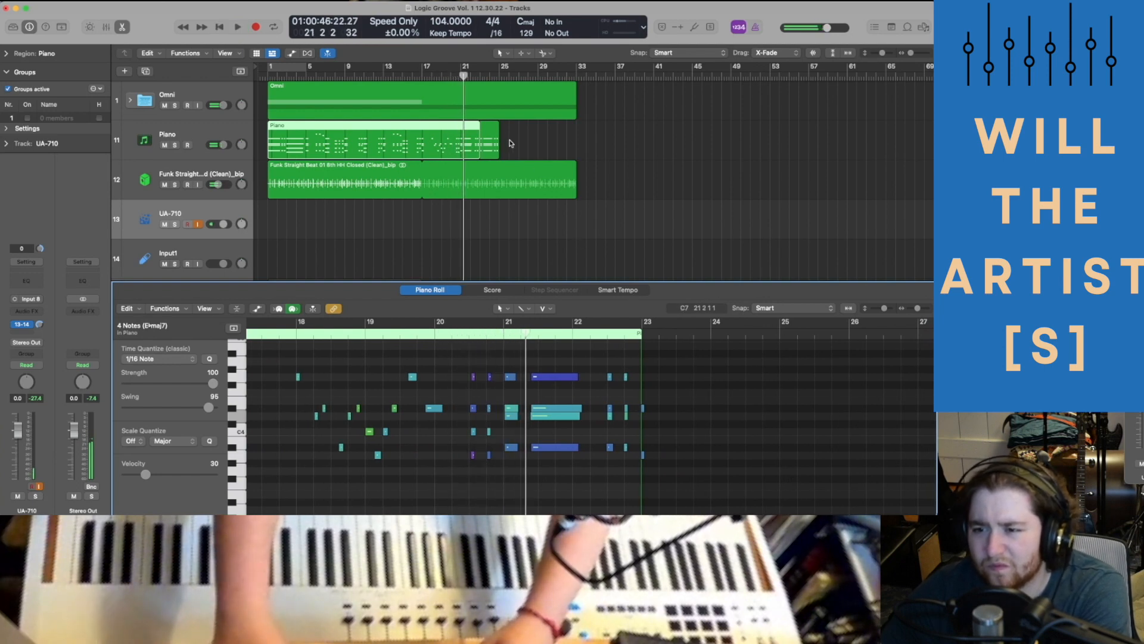
pyautogui.moveTo(484, 143); pyautogui.dragTo(540, 148)
pyautogui.press('space')
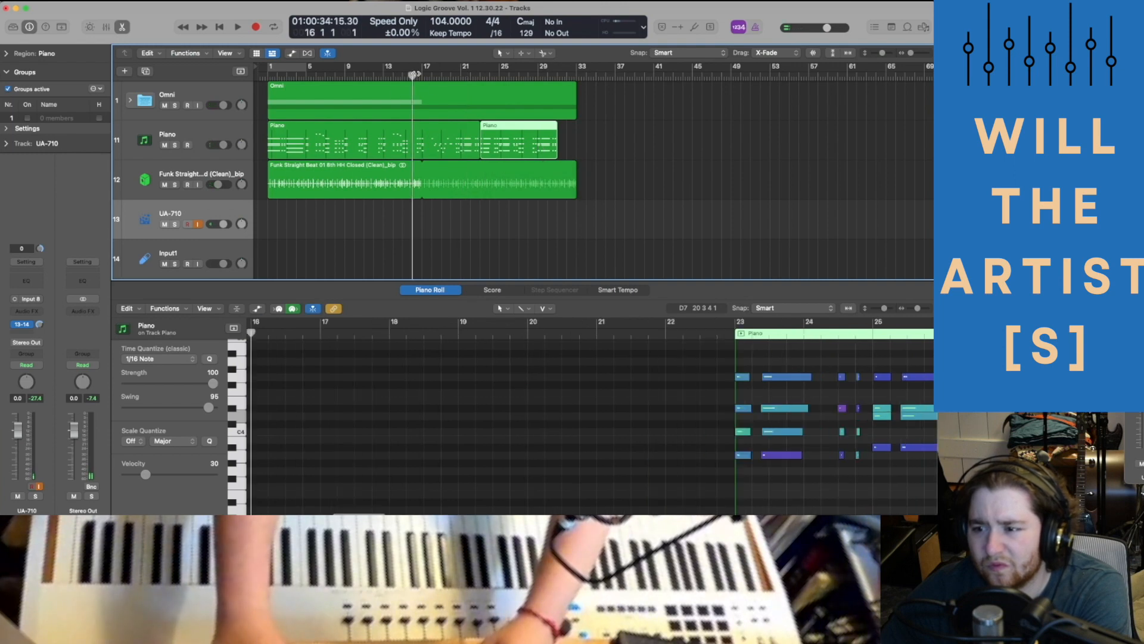
# Trim the end of the first piano region to bar 21, and delete the two short chords in bar 20.
pyautogui.click(459, 156)
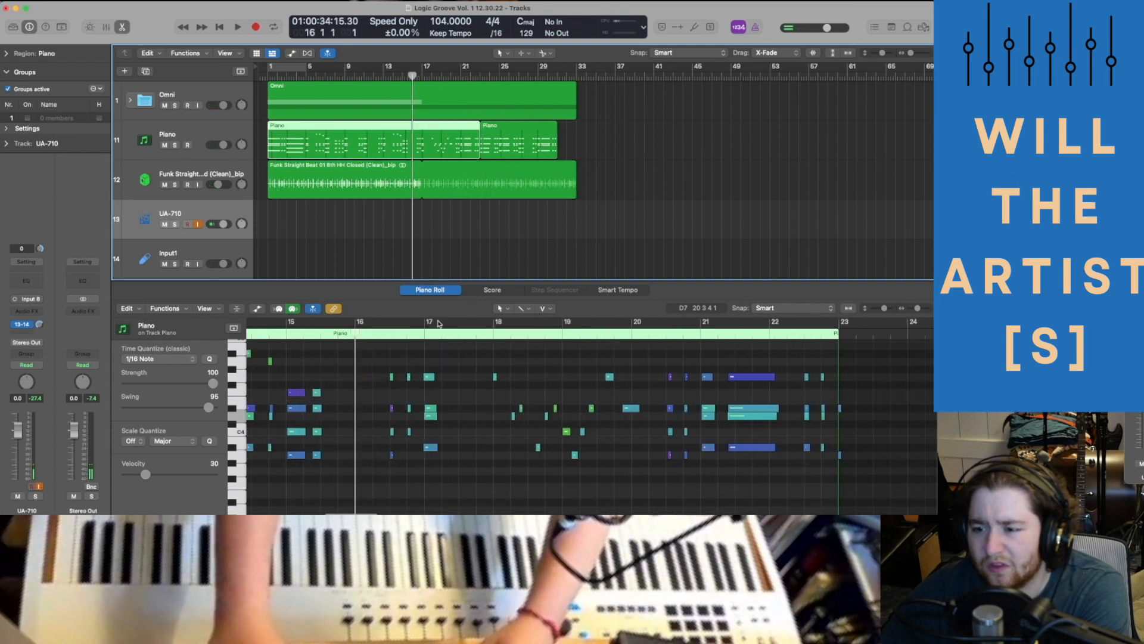
pyautogui.press('space')
pyautogui.hscroll(-4, 440, 324)
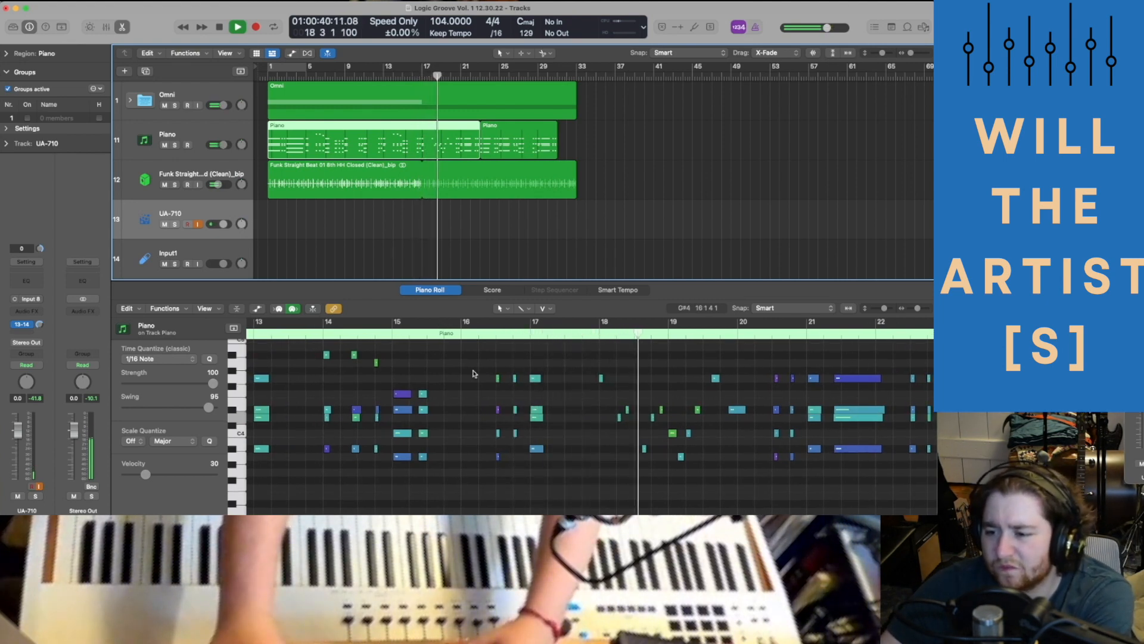
pyautogui.hscroll(5, 473, 373)
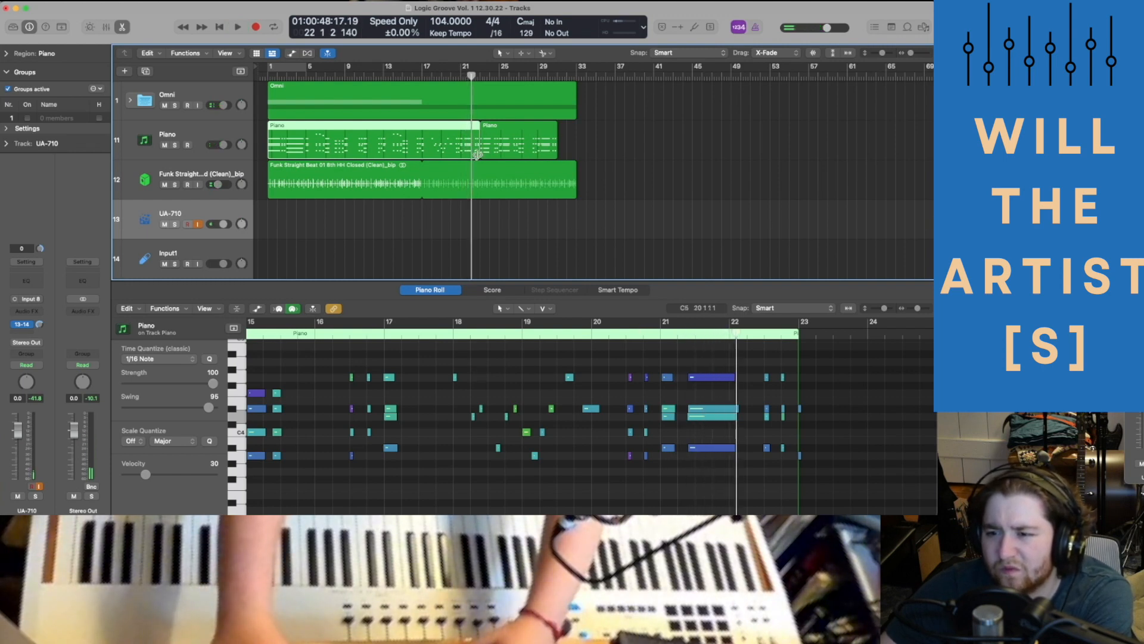
pyautogui.moveTo(477, 155); pyautogui.dragTo(455, 159)
pyautogui.scroll(5, 454, 159)
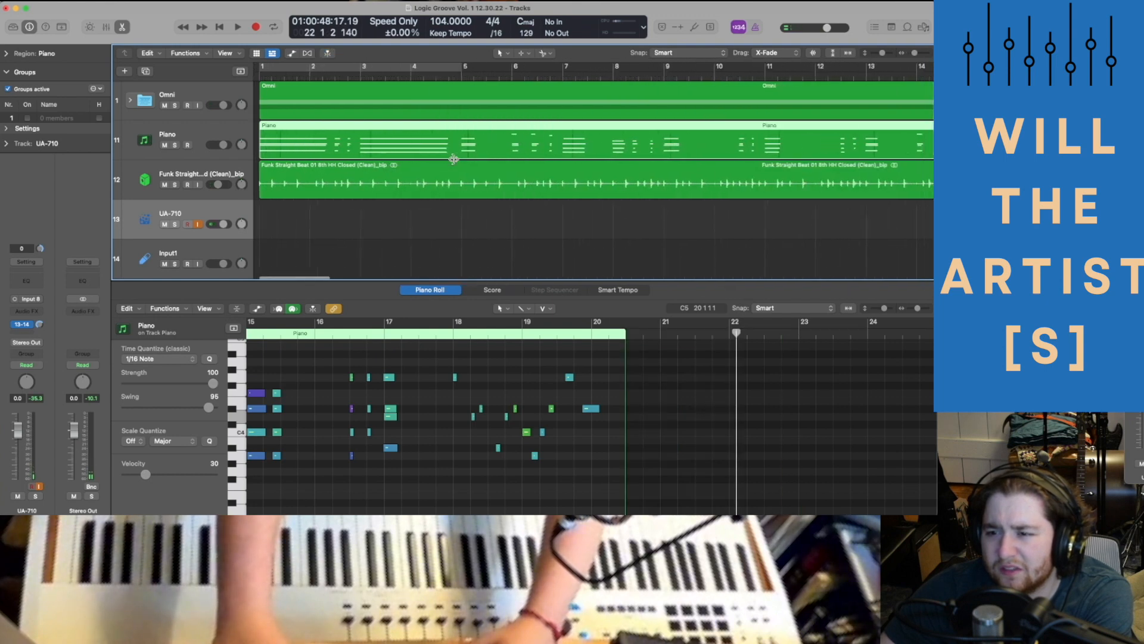
pyautogui.hscroll(10, 454, 159)
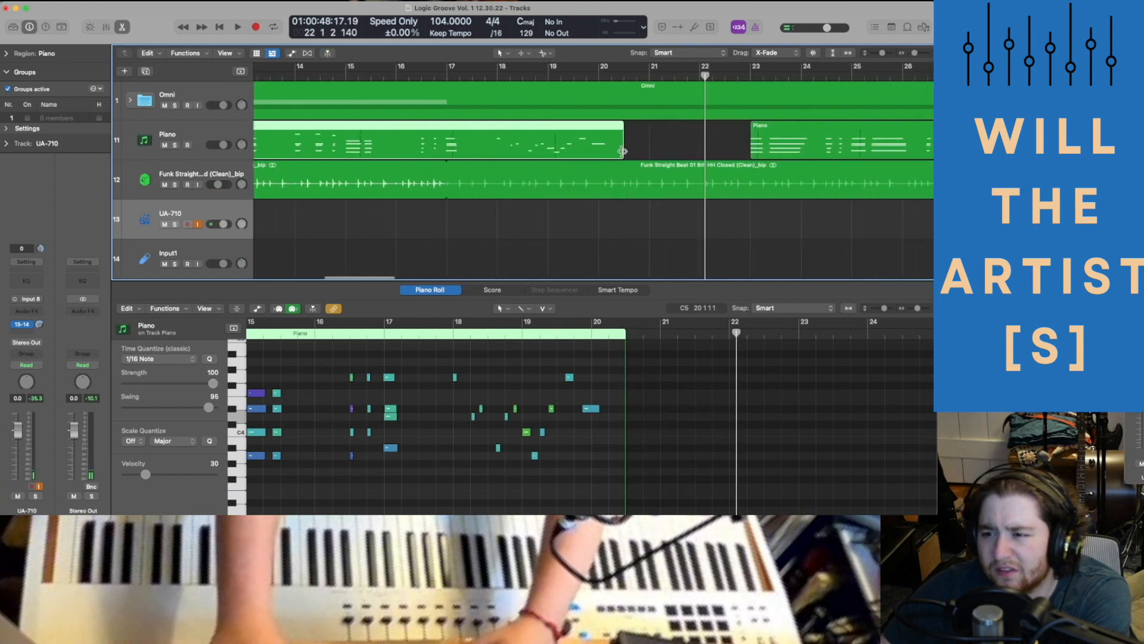
pyautogui.moveTo(622, 152); pyautogui.dragTo(648, 161)
pyautogui.moveTo(624, 471); pyautogui.dragTo(655, 362)
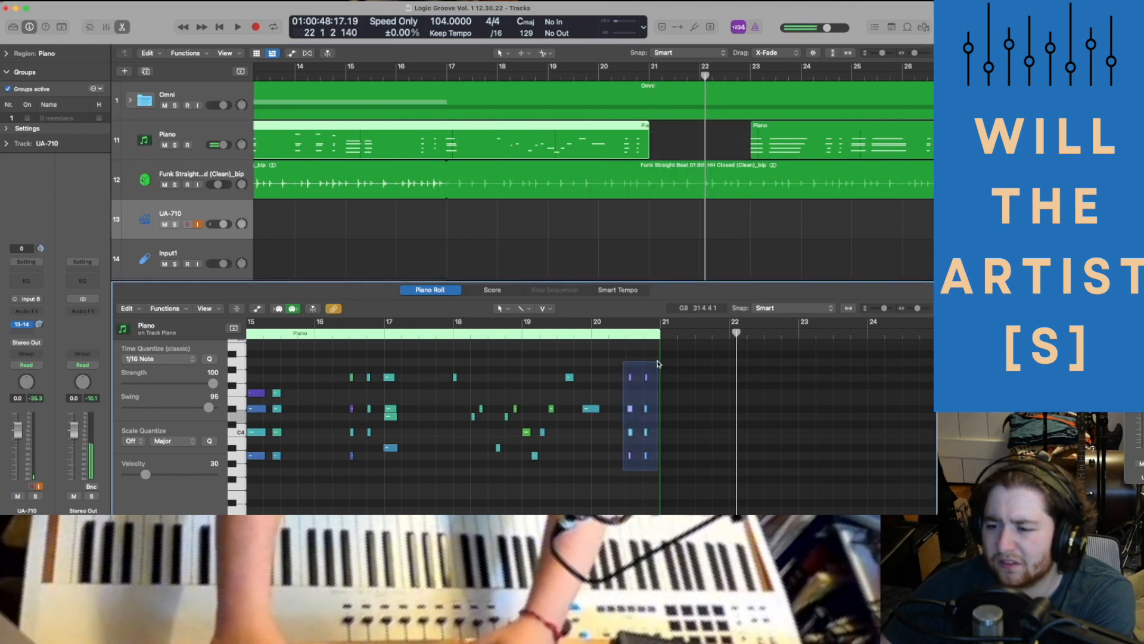
pyautogui.press('Delete')
# Move the second piano region to start at bar 21, directly after the first region.
pyautogui.moveTo(779, 138); pyautogui.dragTo(678, 138)
pyautogui.press('super+Left')
pyautogui.press('super+Left')
pyautogui.press('super+Left')
pyautogui.press('super+Left')
pyautogui.press('super+Left')
pyautogui.press('super+Left')
pyautogui.press('super+Left')
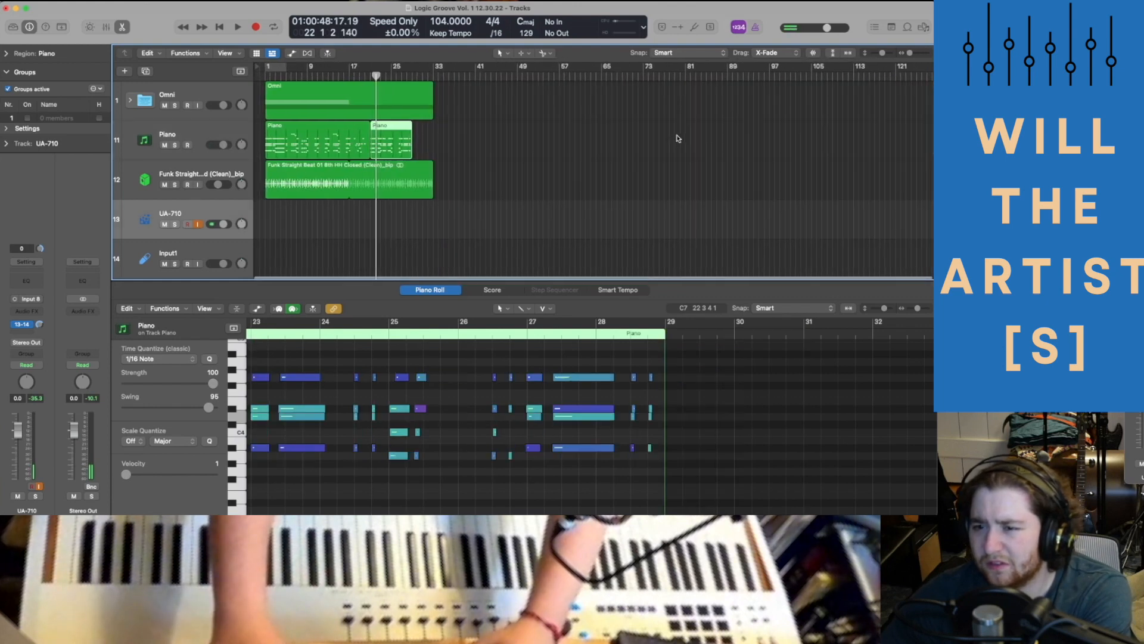
pyautogui.press('super+Right')
pyautogui.press('super+Right')
pyautogui.press('super+Right')
pyautogui.press('super+Right')
pyautogui.press('super+Right')
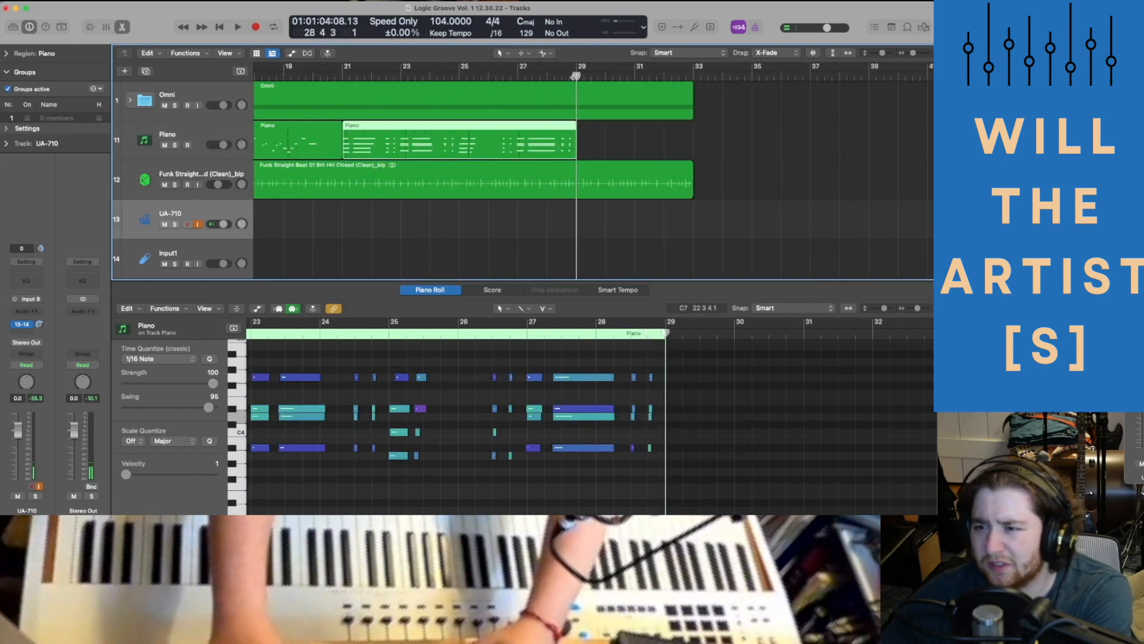
# Play the arrangement from bar 1 through bar 17 to review the edited piano part.
pyautogui.press('Return')
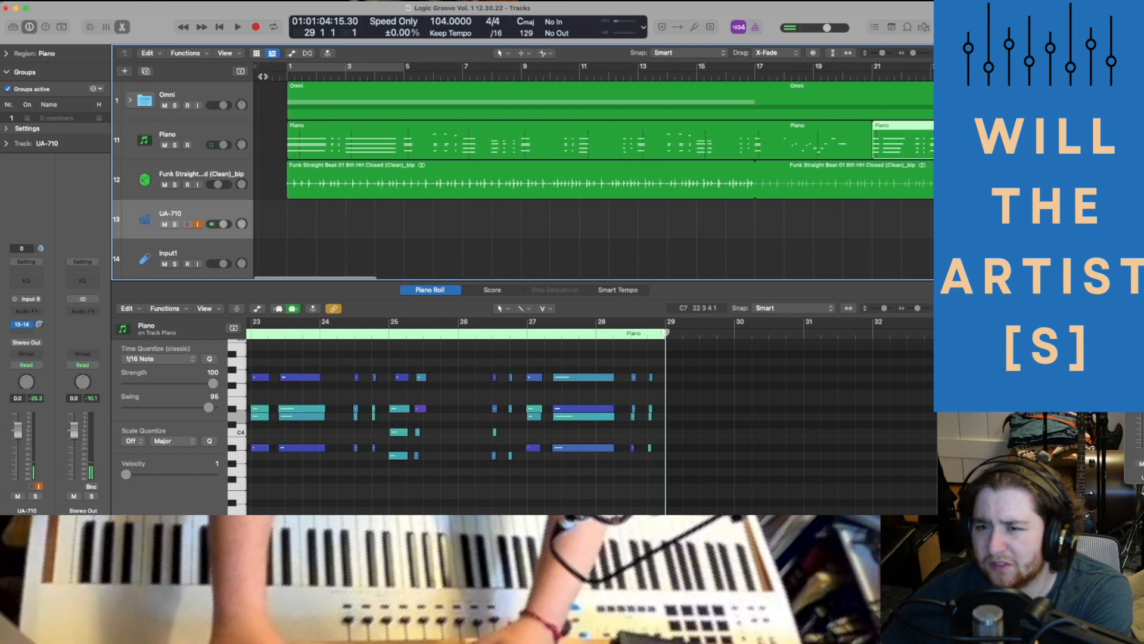
pyautogui.press('space')
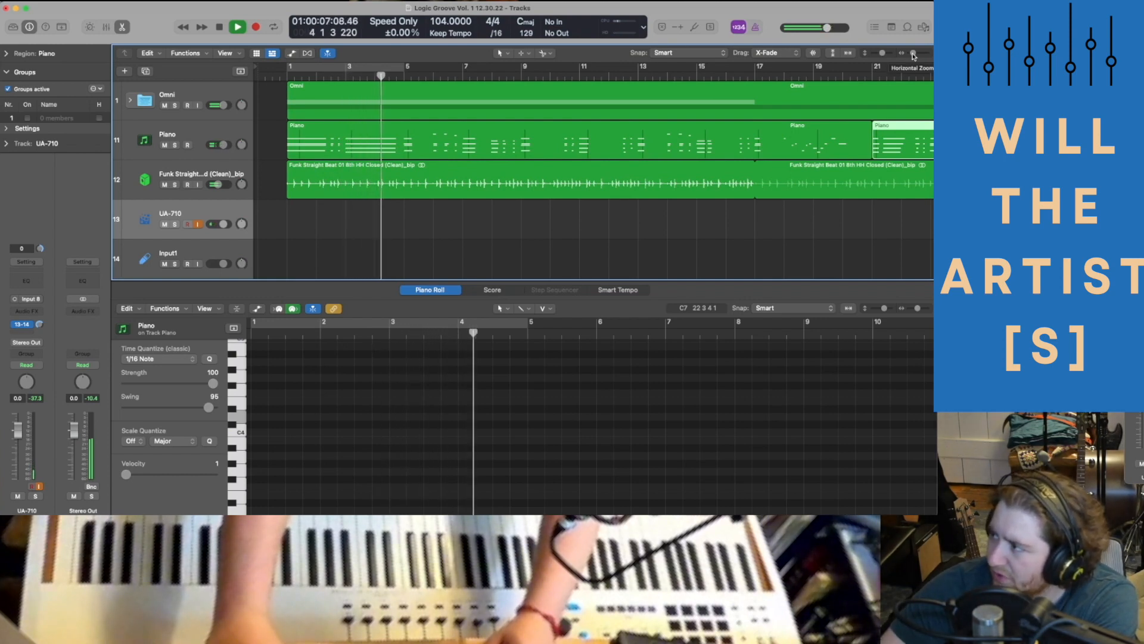
pyautogui.hscroll(4, 914, 57)
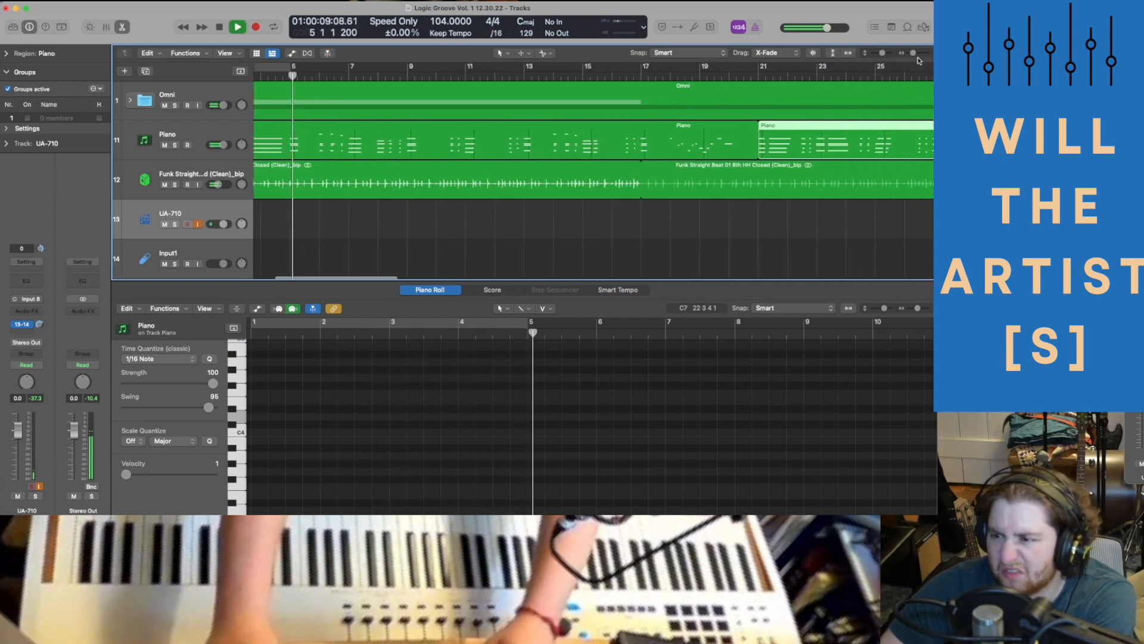
pyautogui.hscroll(3, 701, 89)
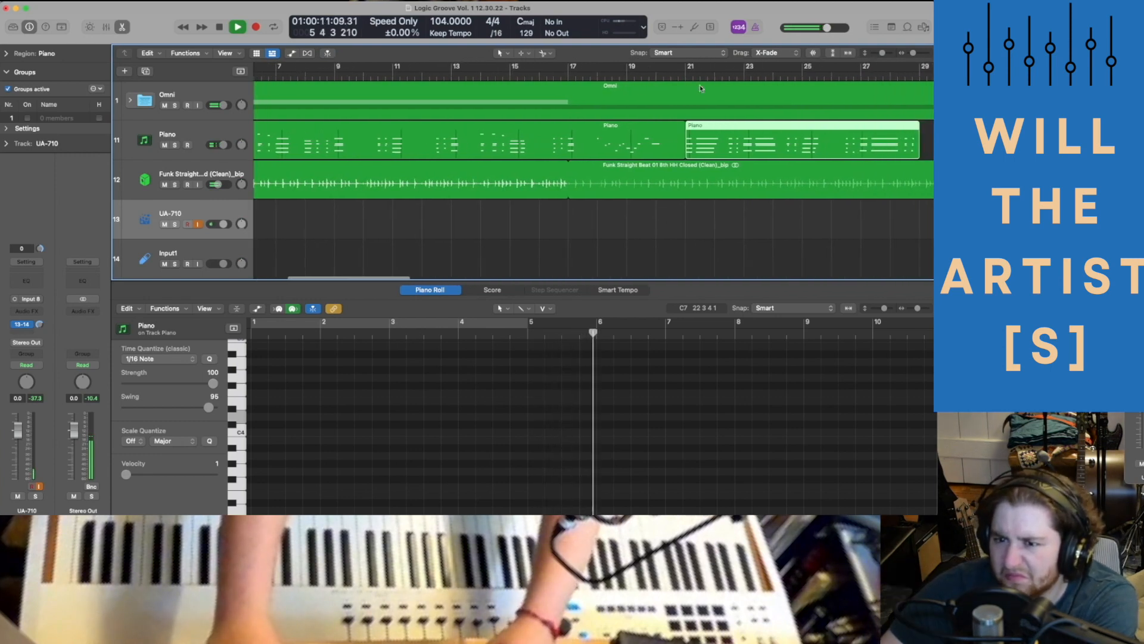
pyautogui.hscroll(-4, 702, 89)
pyautogui.hscroll(-3, 701, 88)
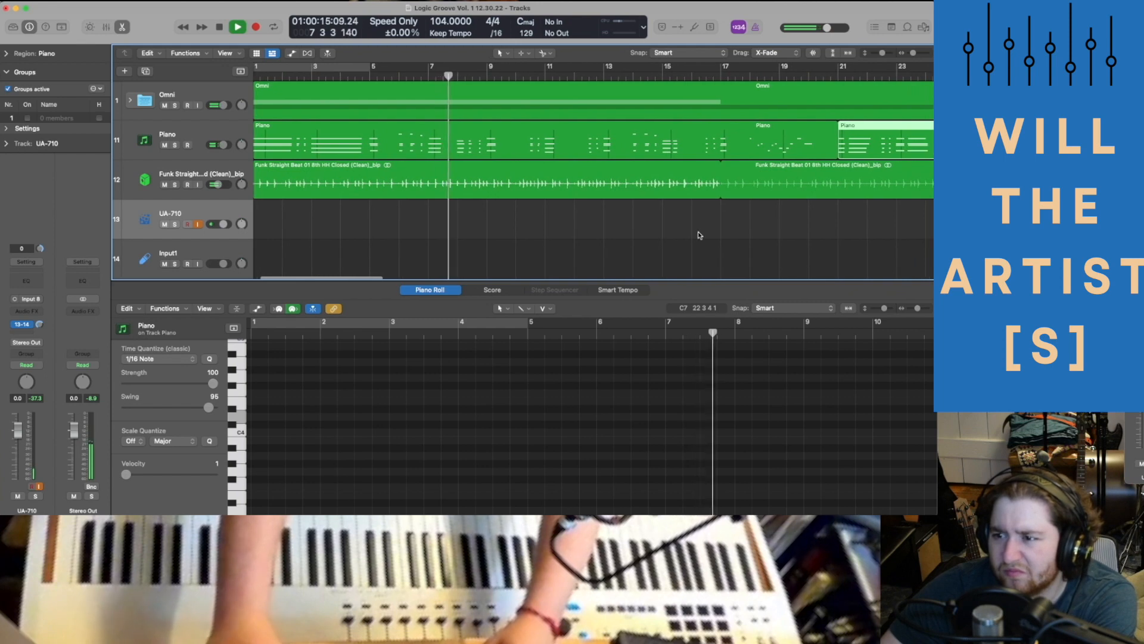
pyautogui.hscroll(10, 698, 231)
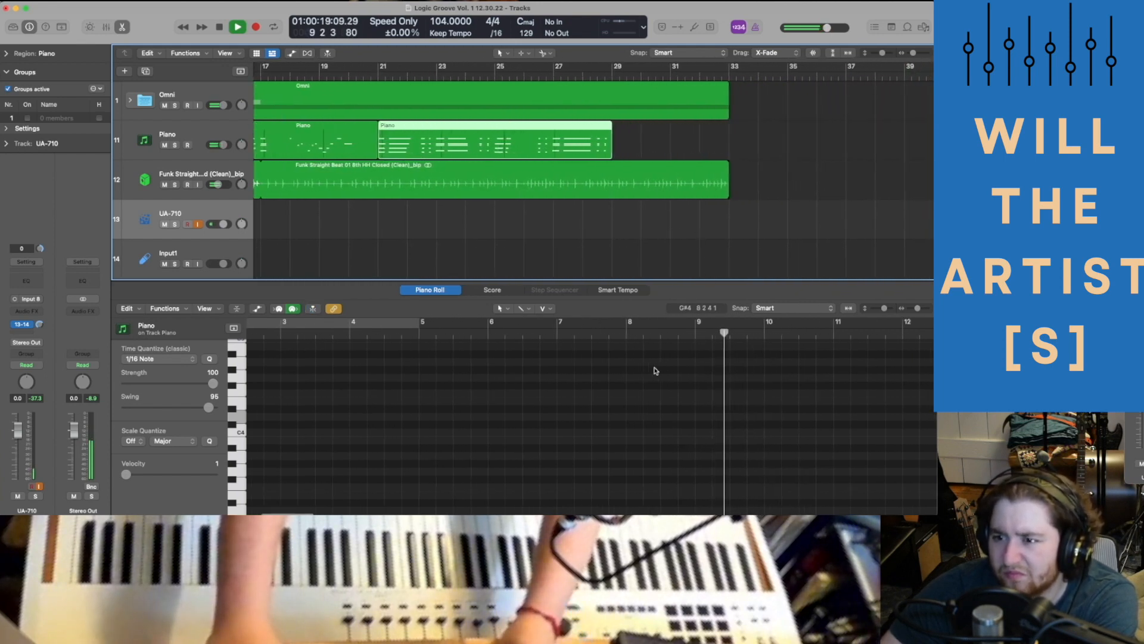
pyautogui.hscroll(2, 706, 219)
pyautogui.hscroll(-5, 708, 220)
pyautogui.scroll(-3, 708, 220)
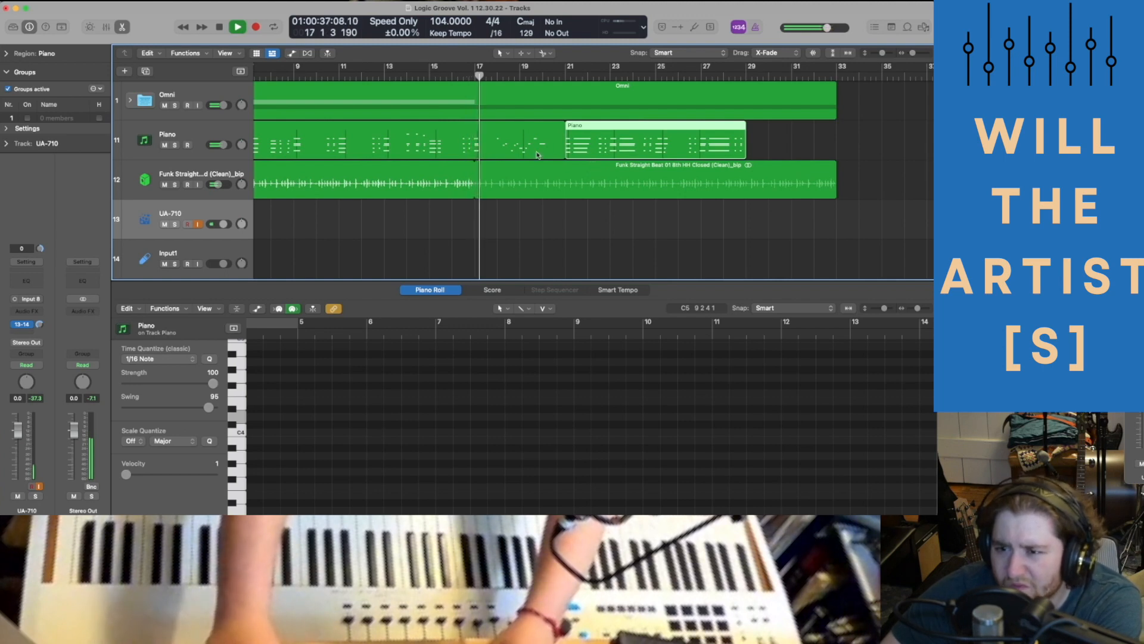
# Replay the arrangement from bar 9 to review the middle of the piano part.
pyautogui.click(293, 75)
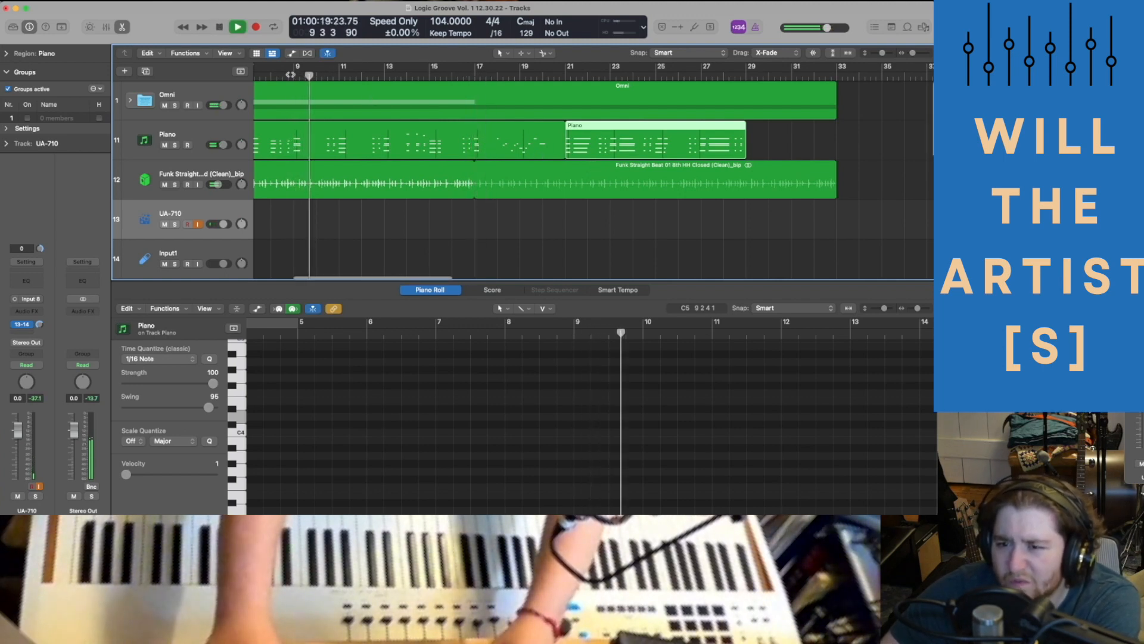
pyautogui.hscroll(-5, 292, 75)
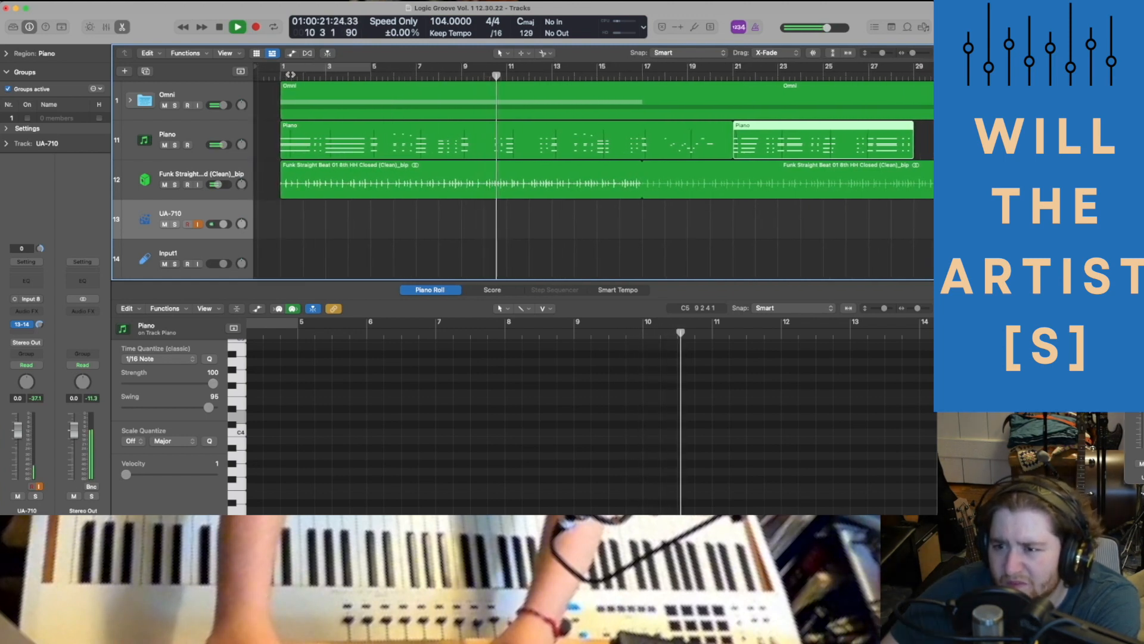
pyautogui.hscroll(5, 290, 75)
pyautogui.scroll(3, 290, 75)
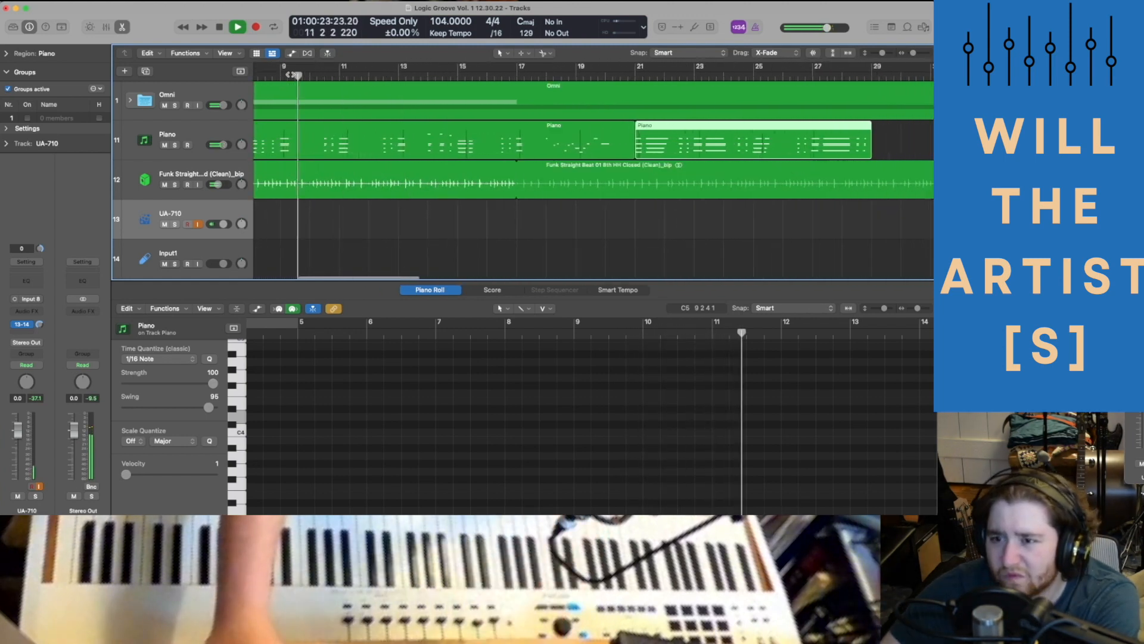
pyautogui.hscroll(-5, 290, 75)
pyautogui.hscroll(-2, 290, 74)
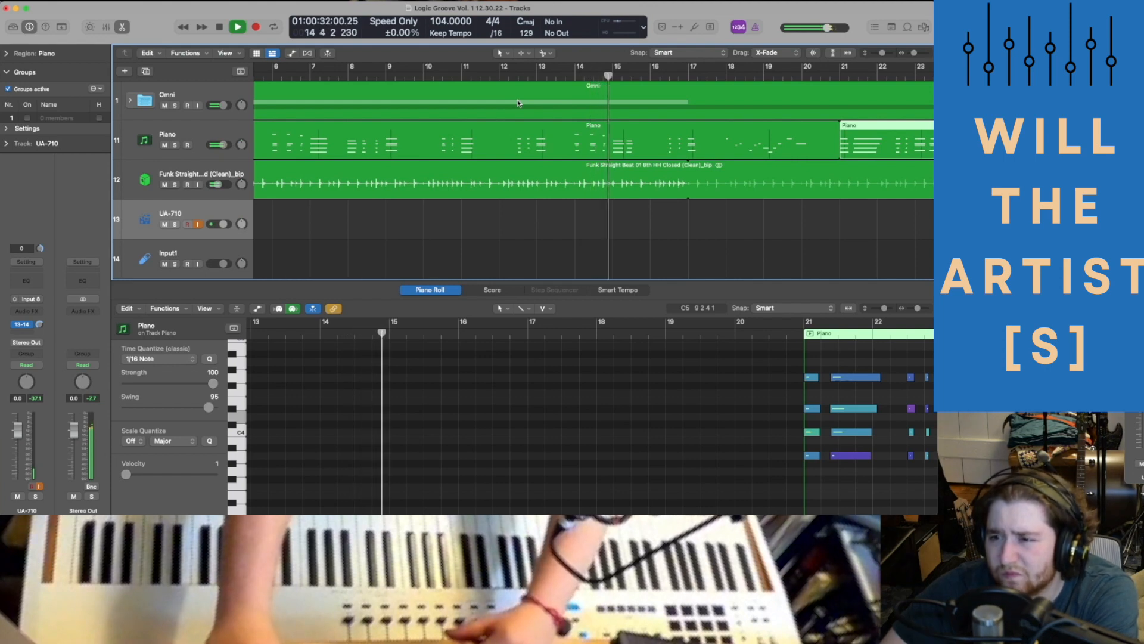
# Split the first piano region at bar 12, and play from there.
pyautogui.moveTo(495, 77); pyautogui.dragTo(499, 76)
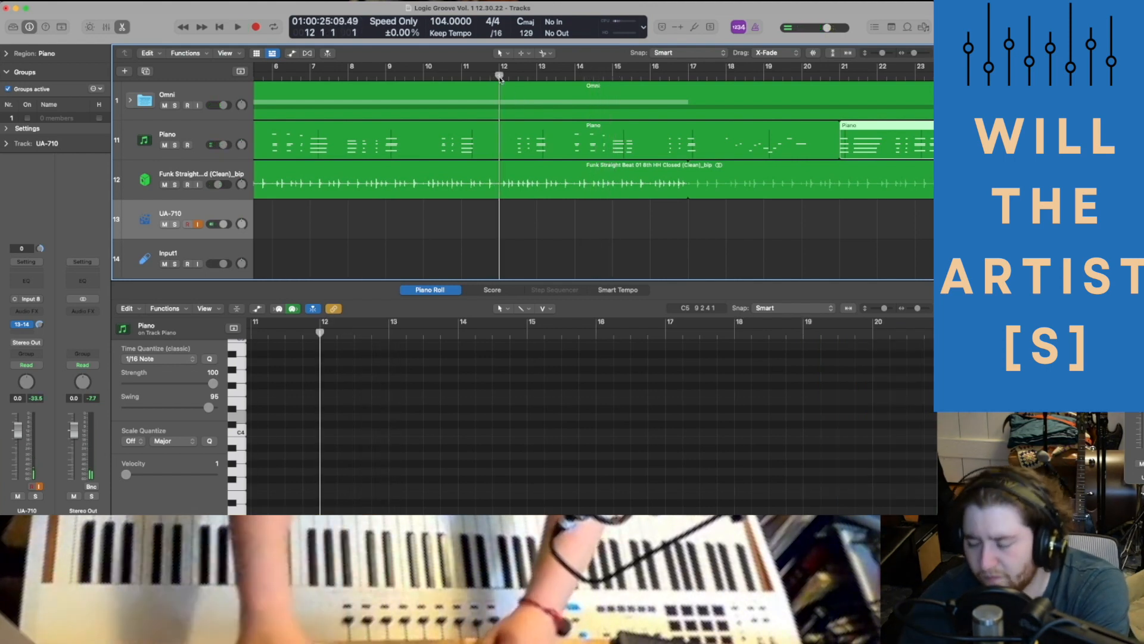
pyautogui.click(525, 242)
pyautogui.click(536, 147)
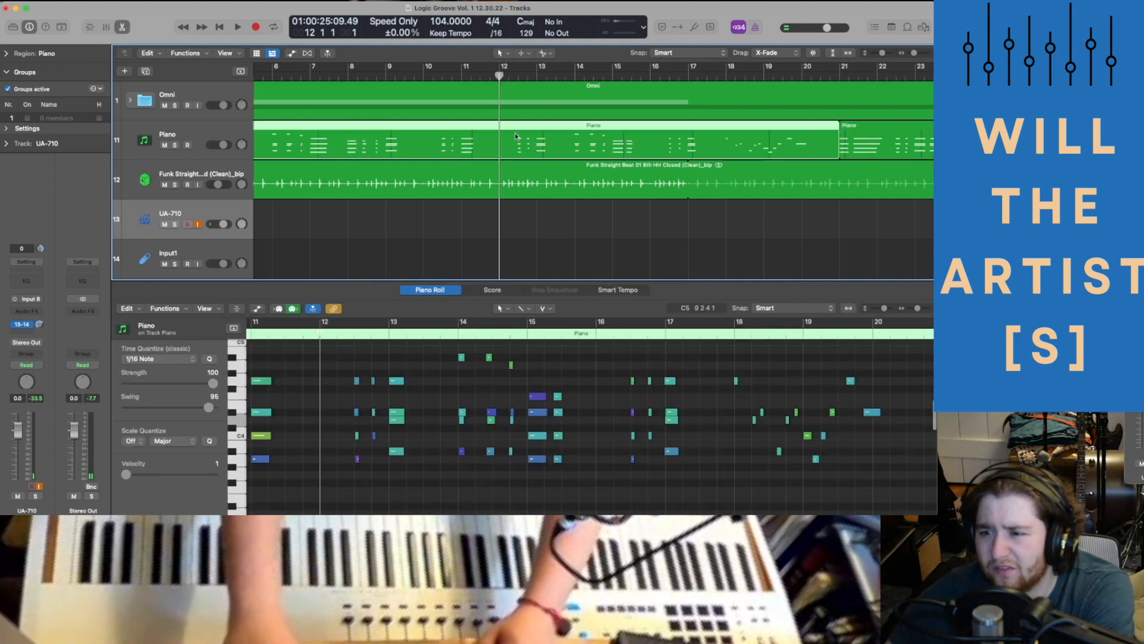
pyautogui.press('space')
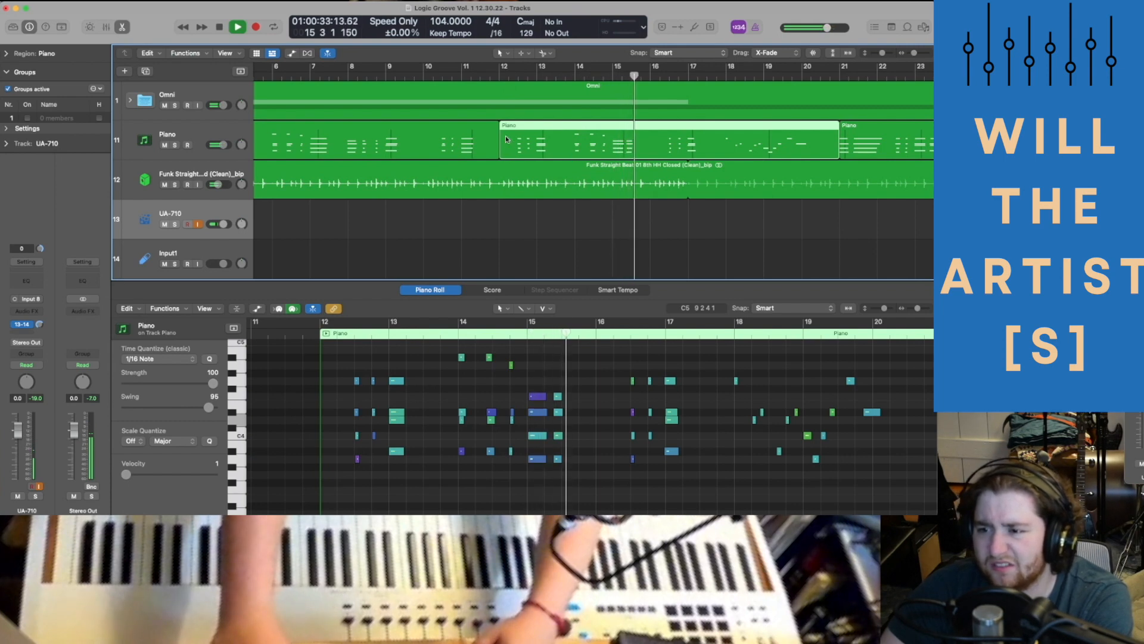
# Play from just before bar 12, cut the first four bars off the split piano region, and move the remainder to bar 12.
pyautogui.click(491, 73)
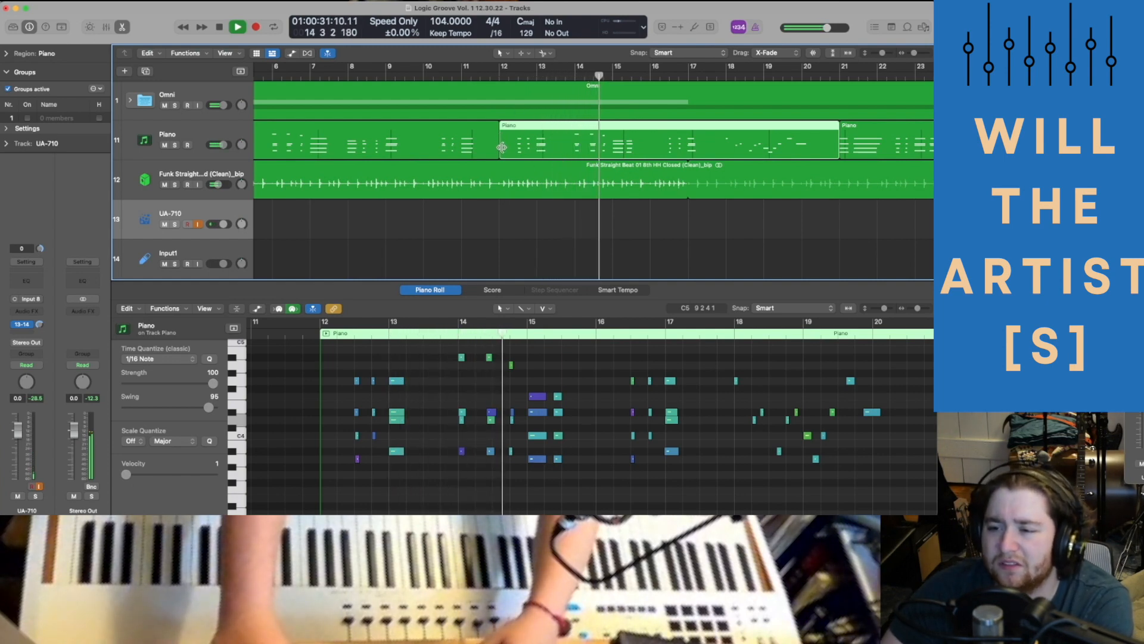
pyautogui.press('space')
pyautogui.moveTo(502, 147); pyautogui.dragTo(540, 147)
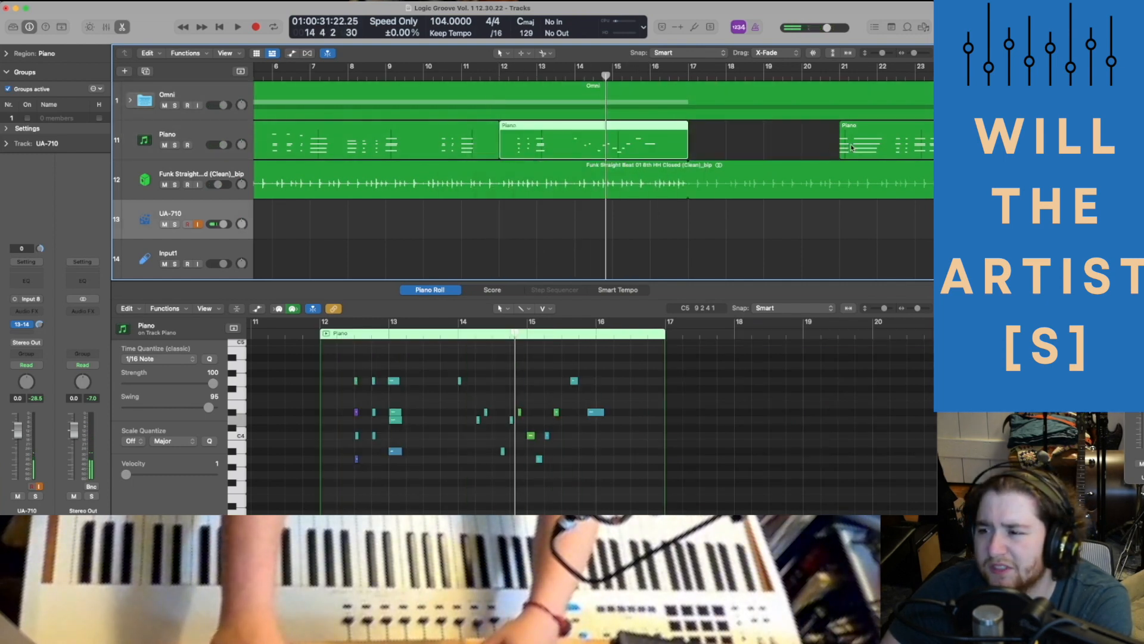
# Move the last piano region back to bar 17, closing the gap after the split region, and play the arrangement from bar 9.
pyautogui.moveTo(853, 147); pyautogui.dragTo(704, 135)
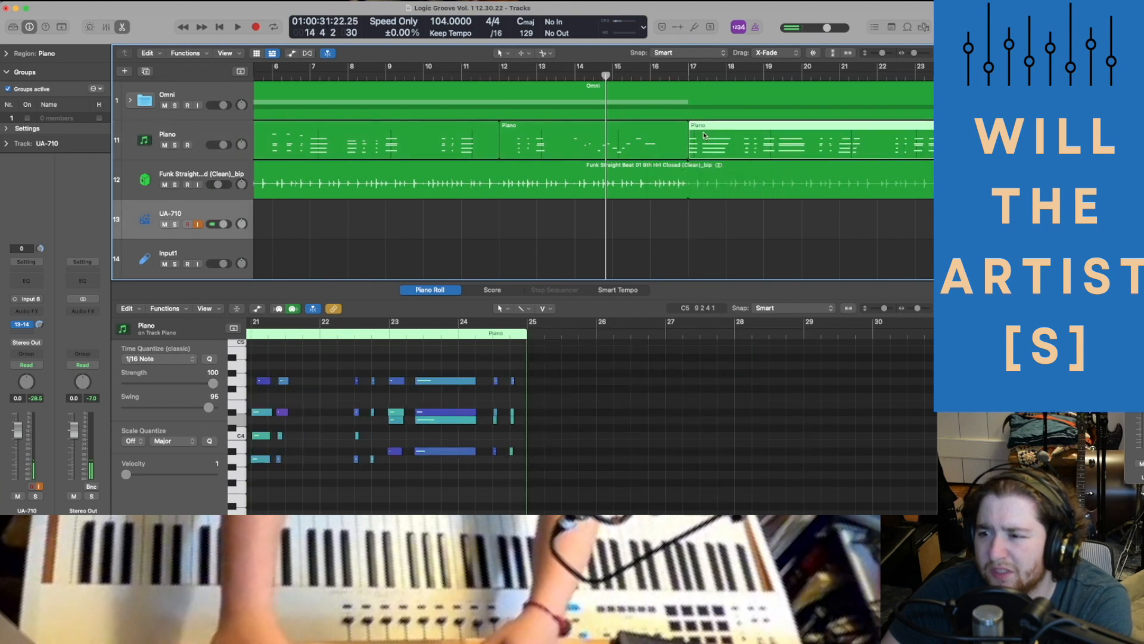
pyautogui.hscroll(4, 704, 136)
pyautogui.hscroll(-6, 704, 136)
pyautogui.hscroll(-4, 704, 135)
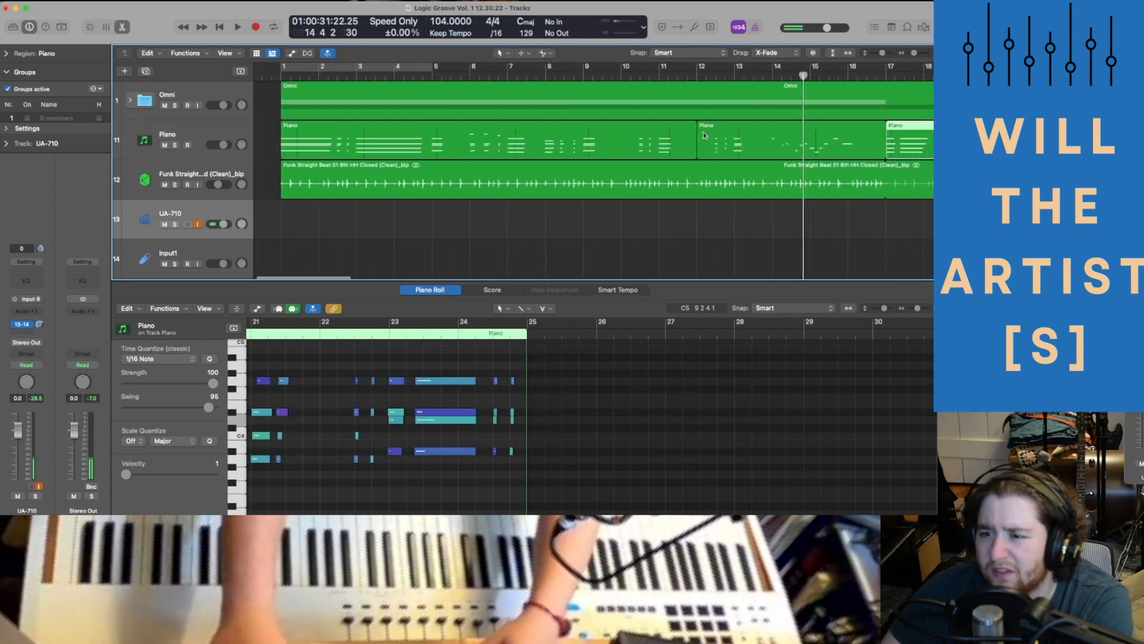
pyautogui.hscroll(5, 704, 136)
pyautogui.hscroll(-6, 704, 136)
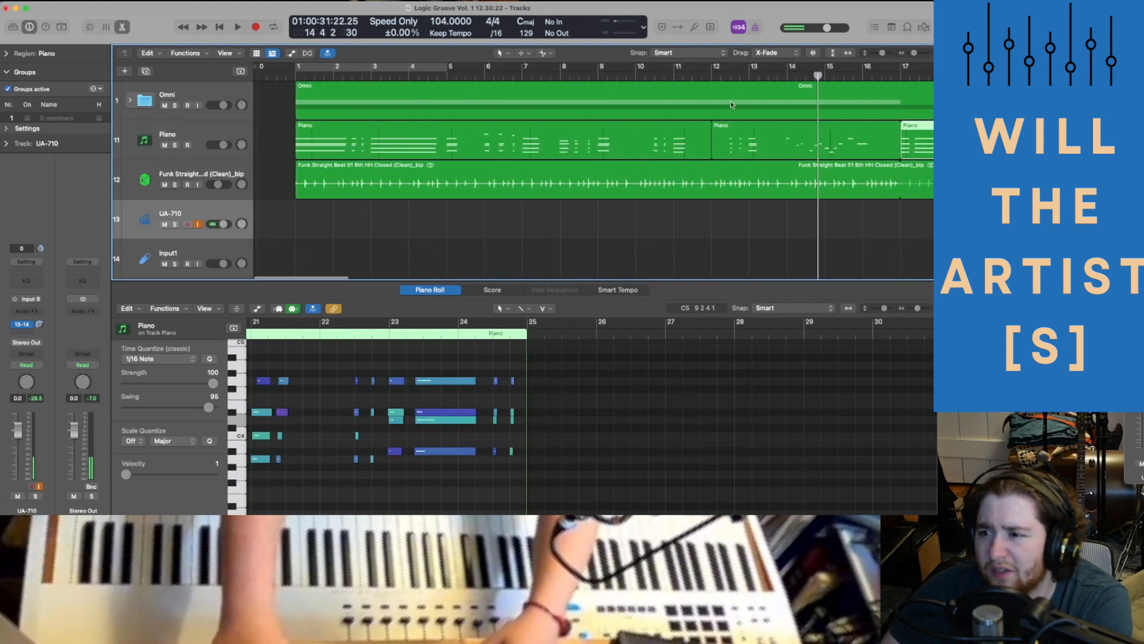
pyautogui.click(710, 75)
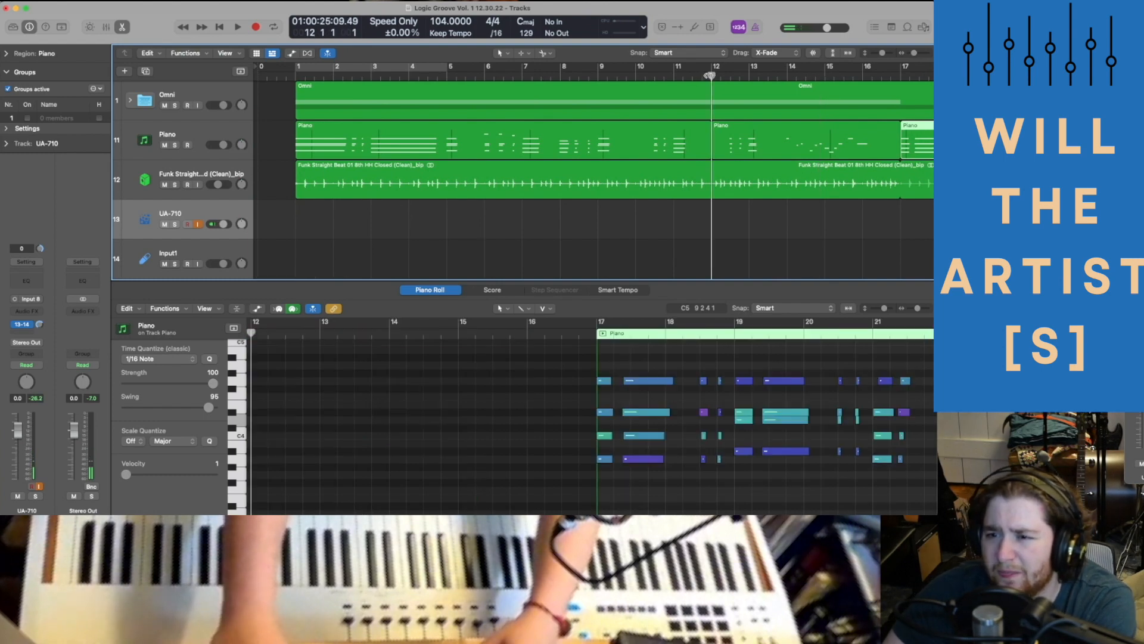
pyautogui.doubleClick(597, 74)
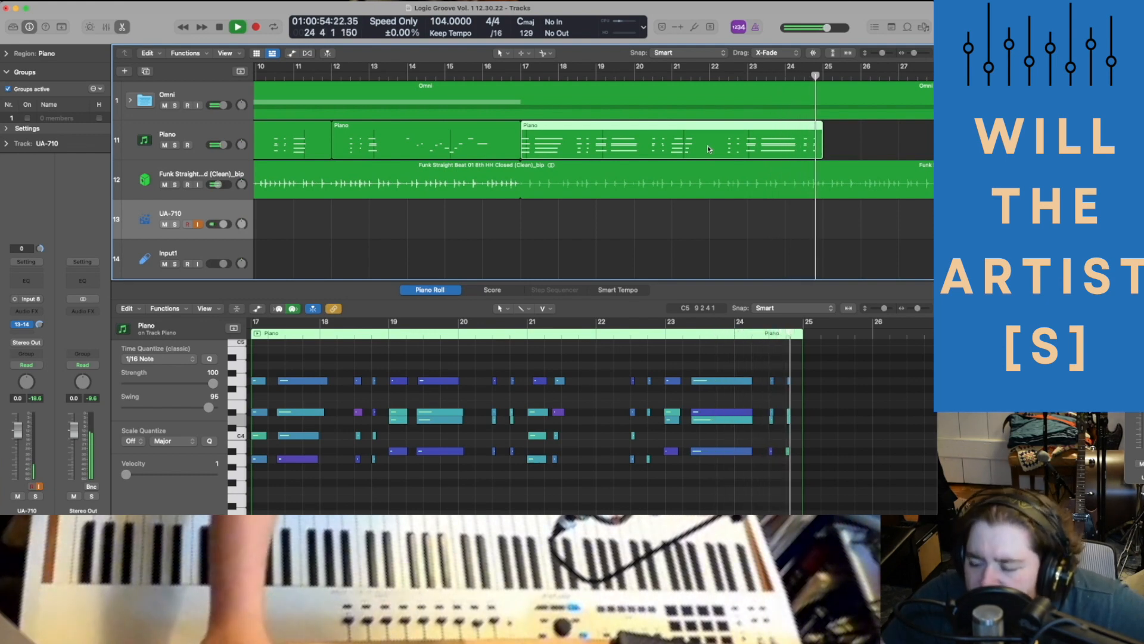
# Stop playback just after bar 27 and select the Funk Straight Beat drum region that ends at bar 33.
pyautogui.hscroll(4, 708, 149)
pyautogui.scroll(-5, 709, 149)
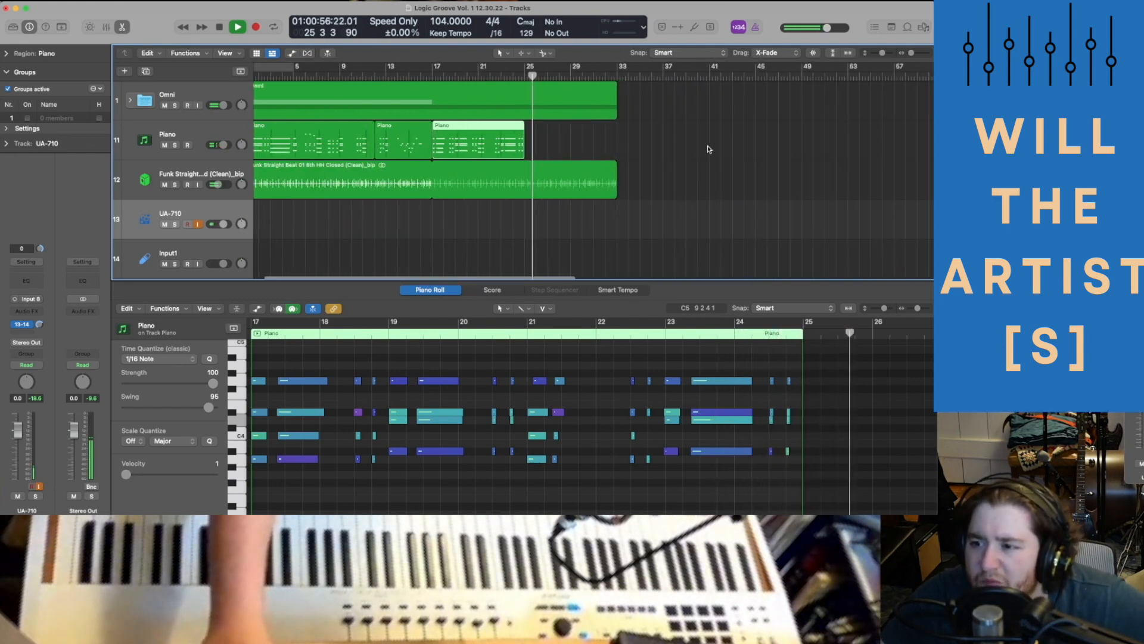
pyautogui.hscroll(2, 707, 148)
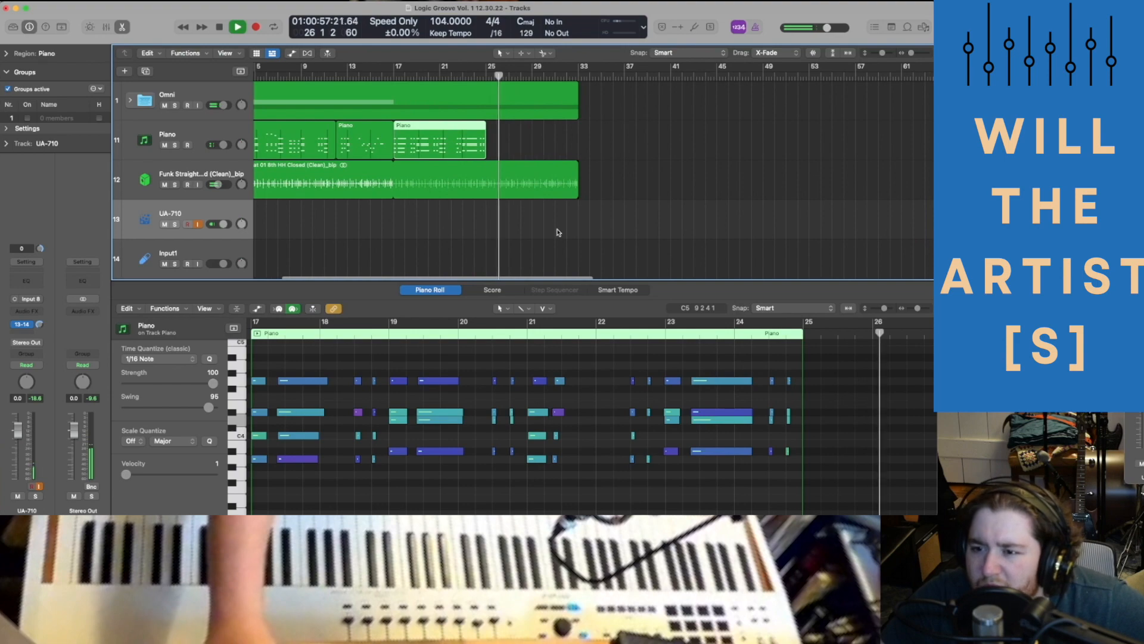
pyautogui.click(577, 190)
pyautogui.press('space')
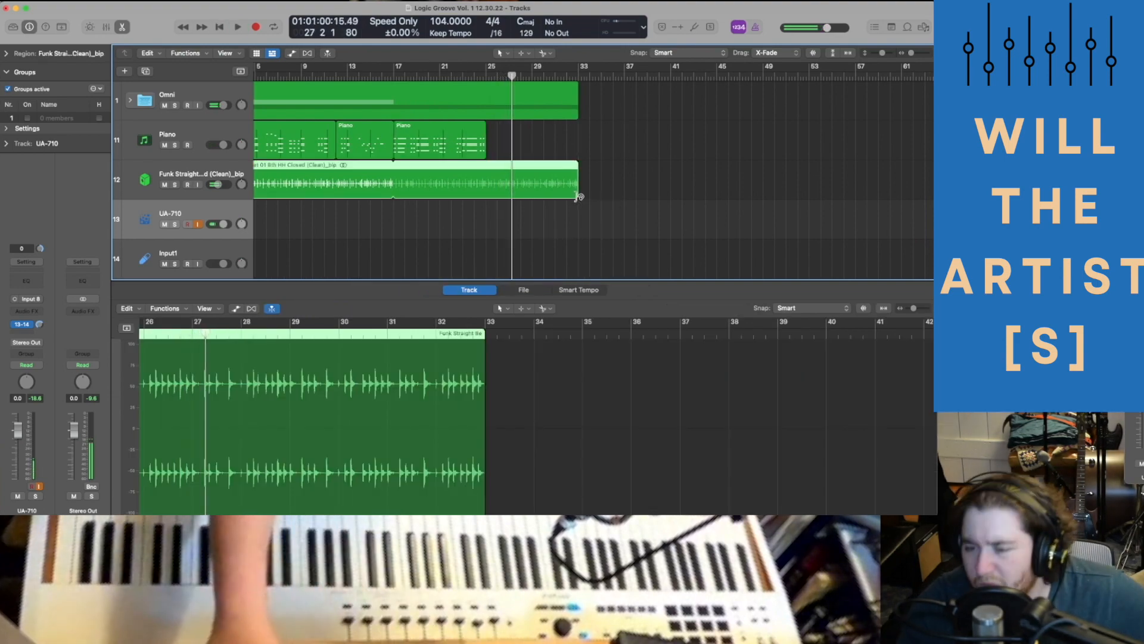